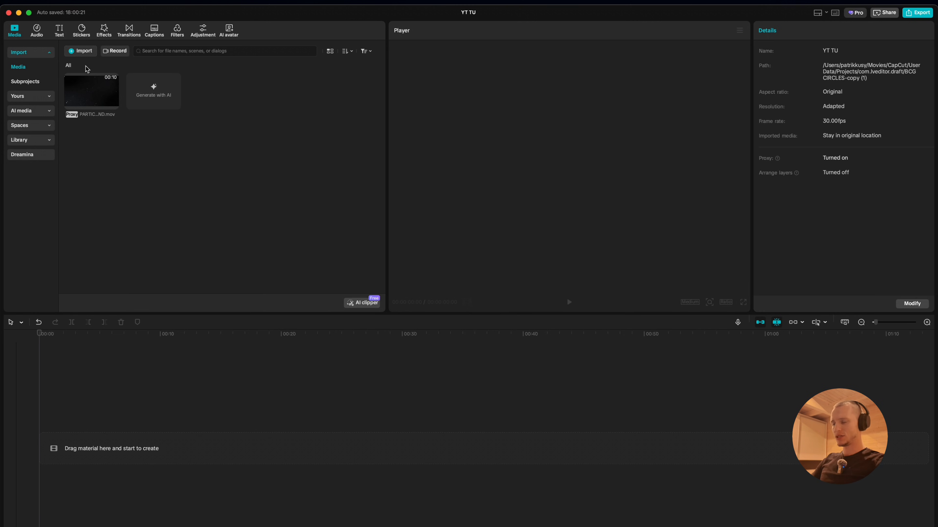
Add a default text clip to the timeline and extend its duration to about 23 seconds.
{"action": "left_click", "coordinate": [63, 30]}
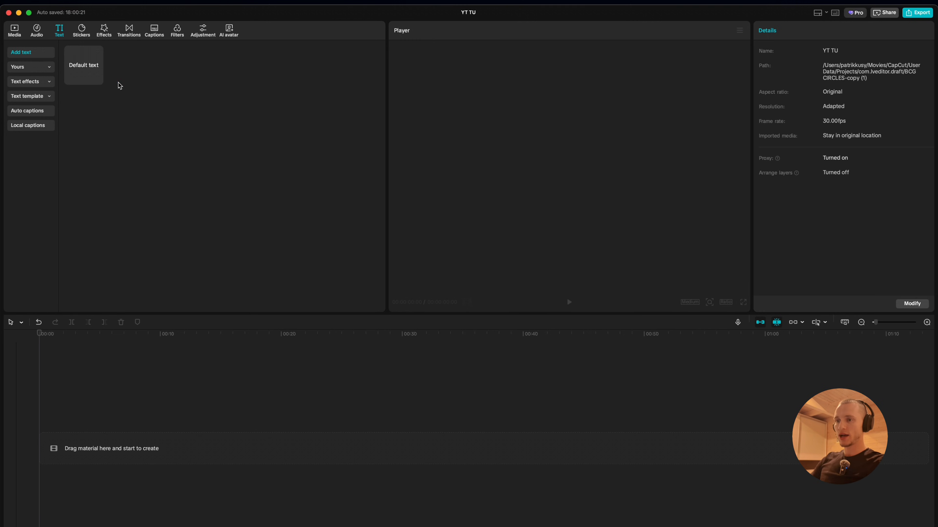
{"action": "left_click", "coordinate": [97, 79]}
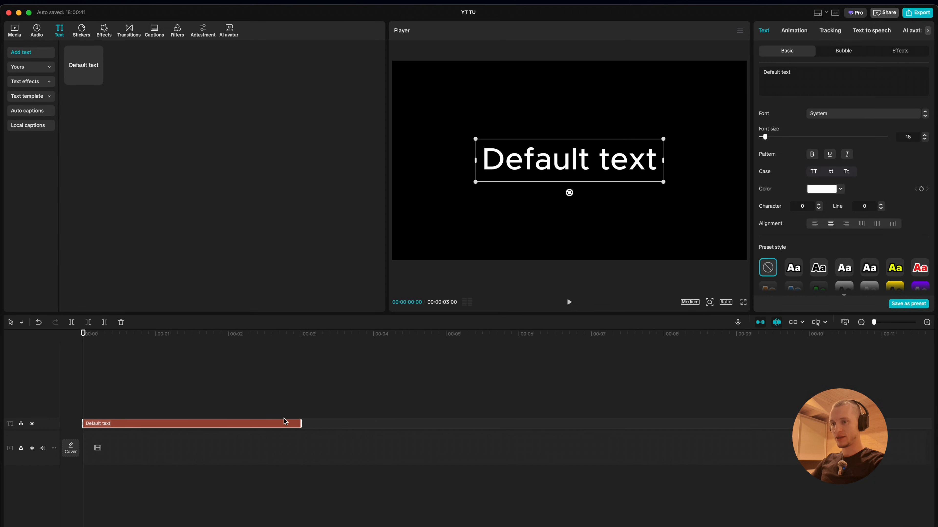
{"action": "left_click_drag", "start_coordinate": [302, 424], "coordinate": [302, 424]}
{"action": "left_click_drag", "start_coordinate": [303, 424], "coordinate": [244, 427]}
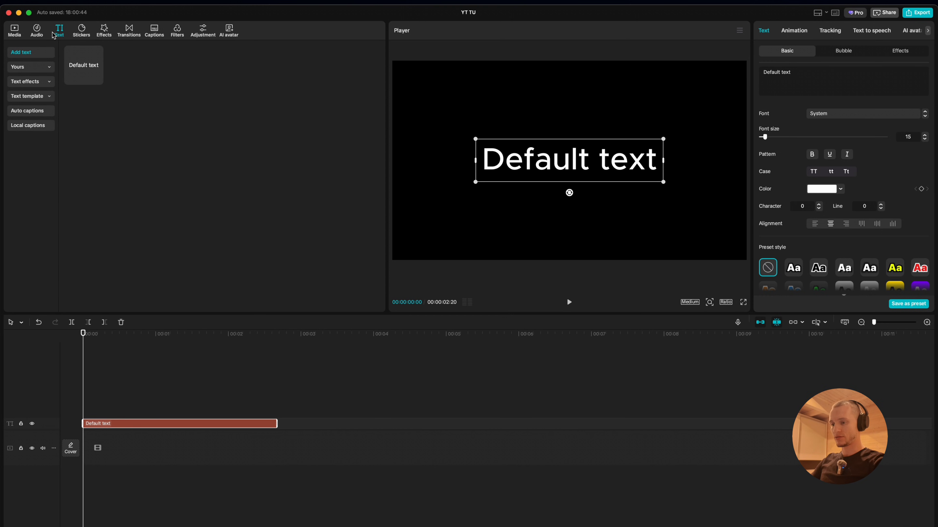
{"action": "left_click_drag", "start_coordinate": [277, 423], "coordinate": [891, 424]}
{"action": "scroll", "coordinate": [535, 406], "scroll_direction": "down", "scroll_amount": 3}
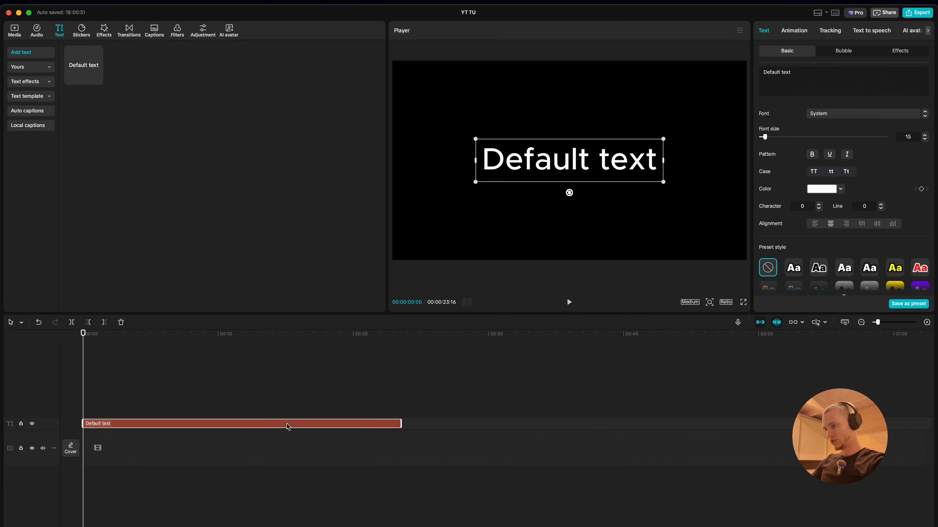
Clear the default wording from the text clip and raise its font size to about 276.
{"action": "triple_click", "coordinate": [774, 82]}
{"action": "key", "text": "BackSpace"}
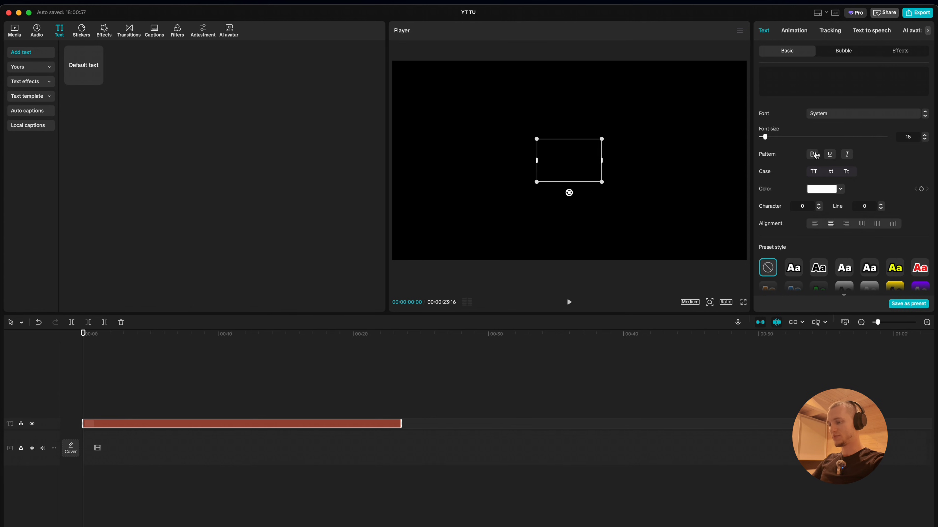
{"action": "mouse_move", "coordinate": [767, 142]}
{"action": "left_mouse_down"}
{"action": "mouse_move", "coordinate": [798, 137]}
{"action": "mouse_move", "coordinate": [775, 145]}
{"action": "left_mouse_up"}
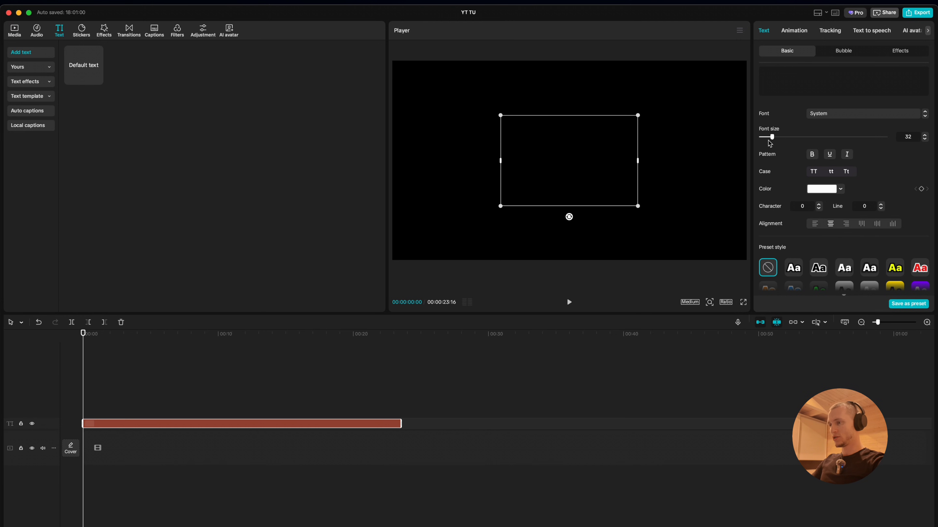
{"action": "left_click_drag", "start_coordinate": [769, 144], "coordinate": [848, 137]}
Enable the empty text's background and set its color to dark blue 021834 so it fills the frame.
{"action": "scroll", "coordinate": [785, 189], "scroll_direction": "down", "scroll_amount": 5}
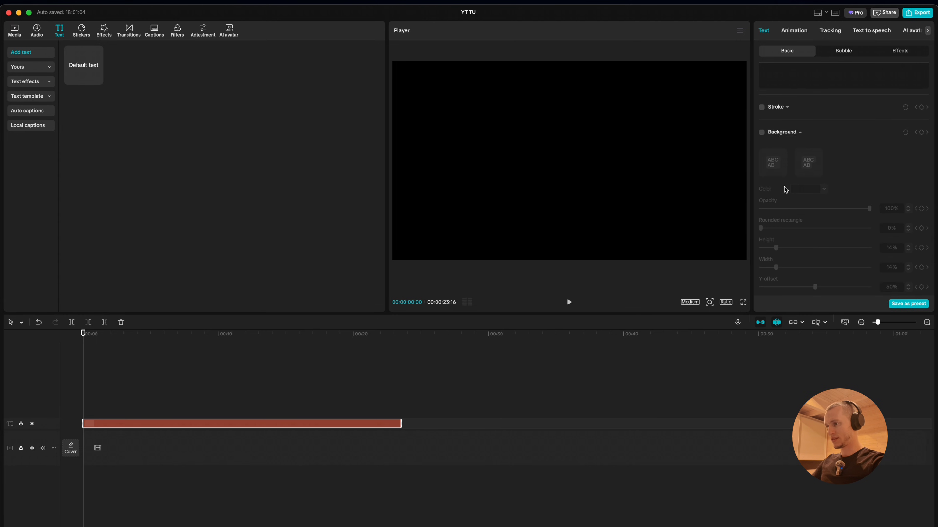
{"action": "left_click", "coordinate": [761, 144]}
{"action": "left_click", "coordinate": [823, 201]}
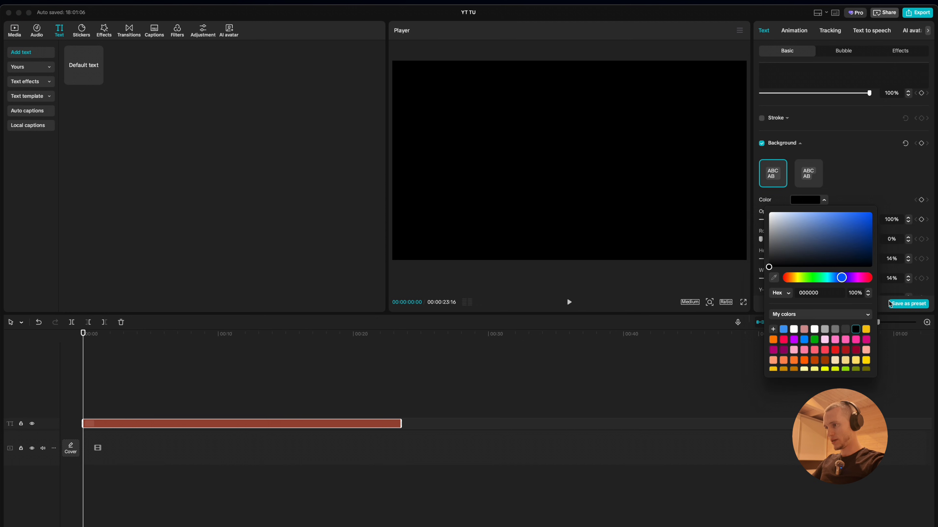
{"action": "mouse_move", "coordinate": [868, 263]}
{"action": "left_mouse_down"}
{"action": "mouse_move", "coordinate": [872, 246]}
{"action": "mouse_move", "coordinate": [841, 279]}
{"action": "left_mouse_up"}
Convert the blue text clip into a compound clip and duplicate it onto the track above.
{"action": "left_click", "coordinate": [316, 424]}
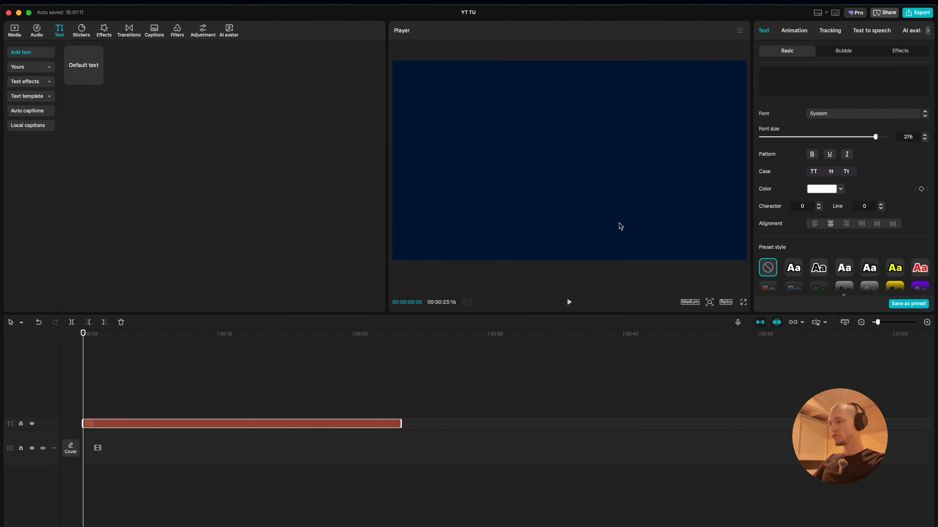
{"action": "key", "text": "alt+g"}
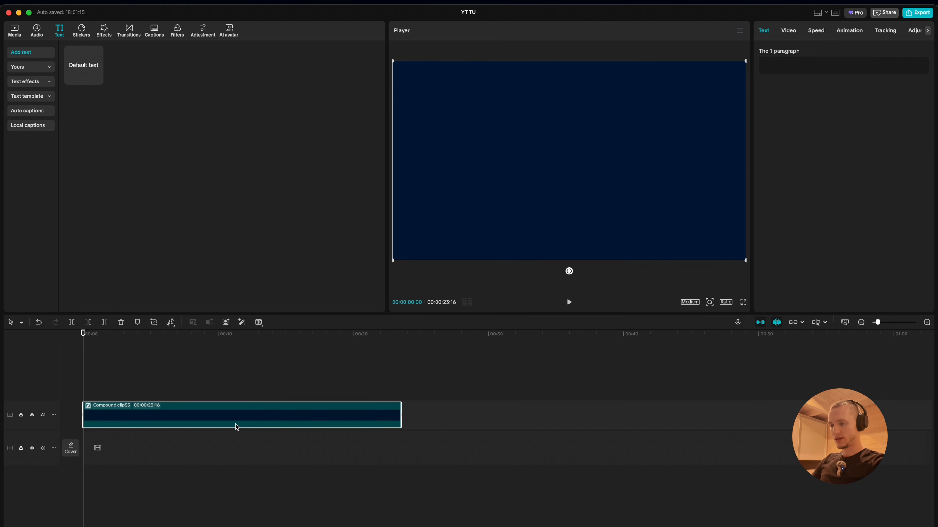
{"action": "left_click_drag", "start_coordinate": [129, 422], "coordinate": [122, 382]}
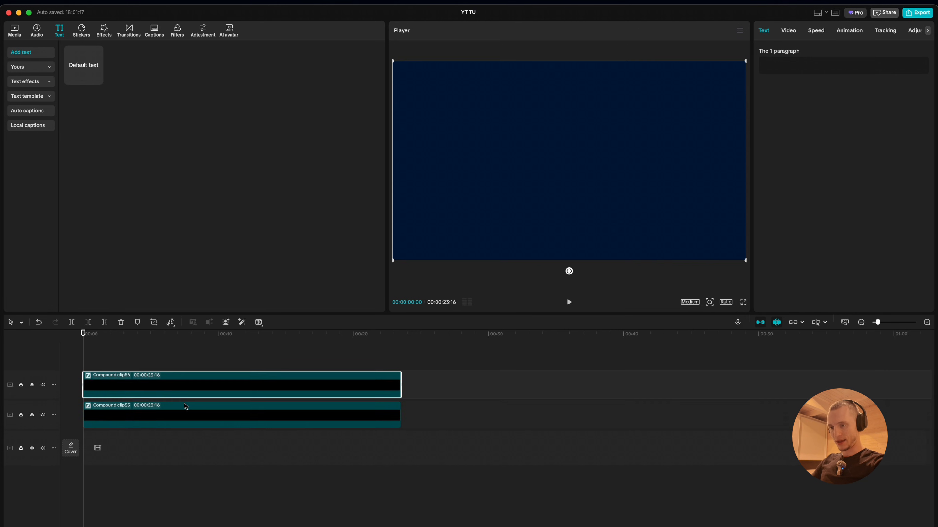
Inside the upper compound clip, darken the text's background color to 020C1A, and return to the main timeline.
{"action": "double_click", "coordinate": [151, 389]}
{"action": "left_click", "coordinate": [169, 423]}
{"action": "scroll", "coordinate": [812, 166], "scroll_direction": "down", "scroll_amount": 5}
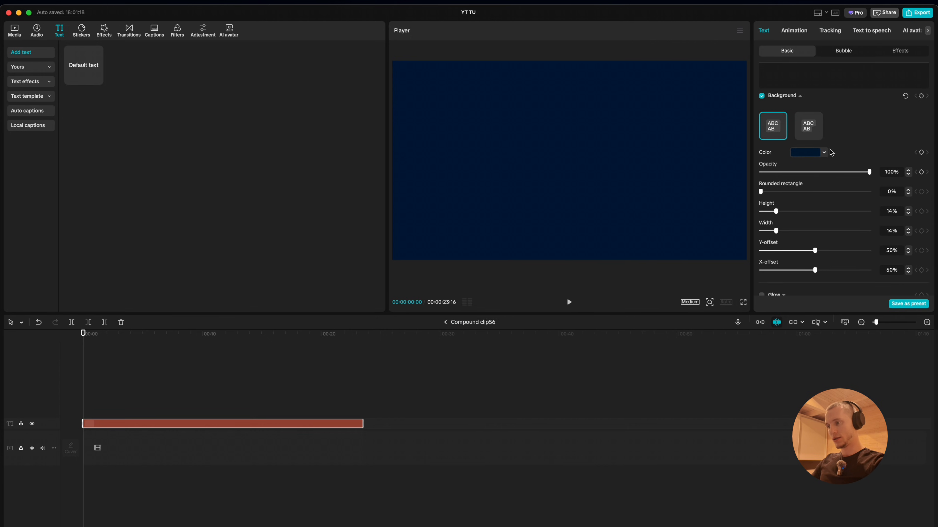
{"action": "left_click", "coordinate": [825, 153]}
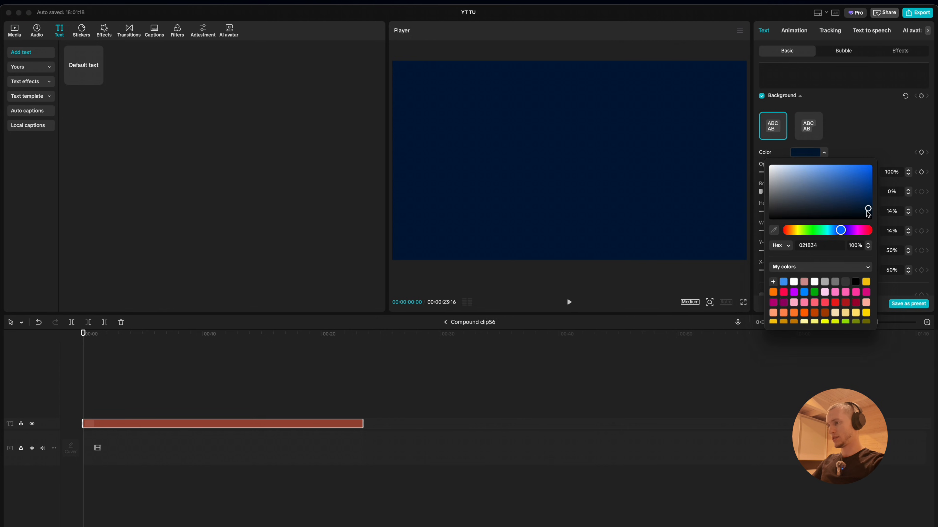
{"action": "left_click_drag", "start_coordinate": [867, 212], "coordinate": [866, 214]}
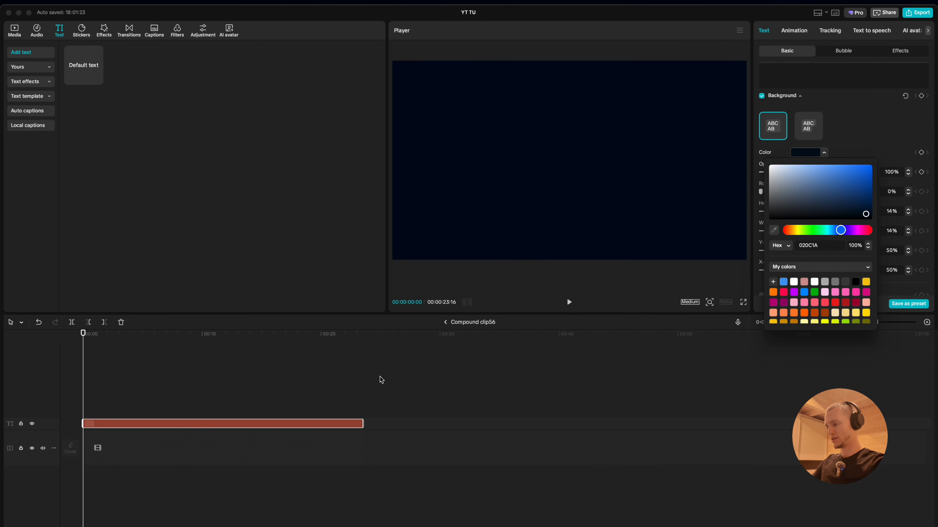
{"action": "left_click", "coordinate": [447, 322]}
{"action": "left_click", "coordinate": [447, 322]}
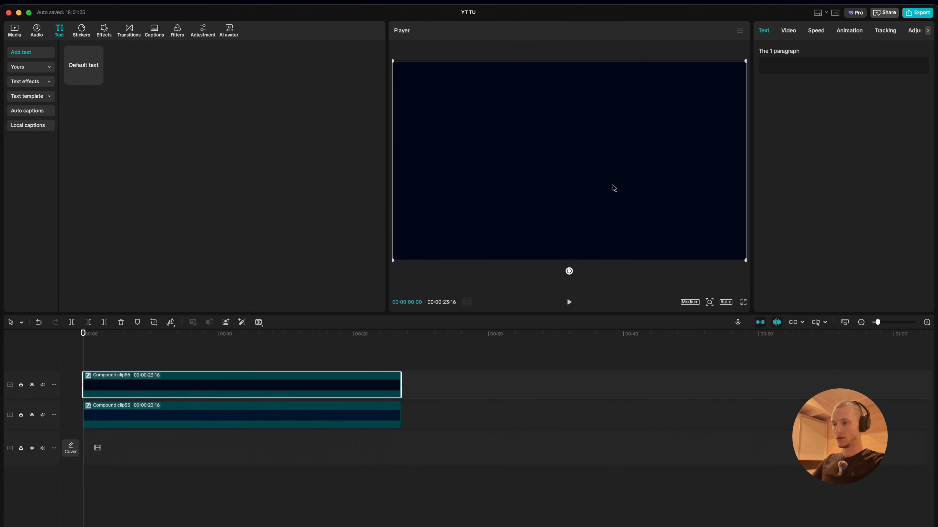
Apply a circle mask to the upper compound clip and reverse it.
{"action": "left_click", "coordinate": [793, 33]}
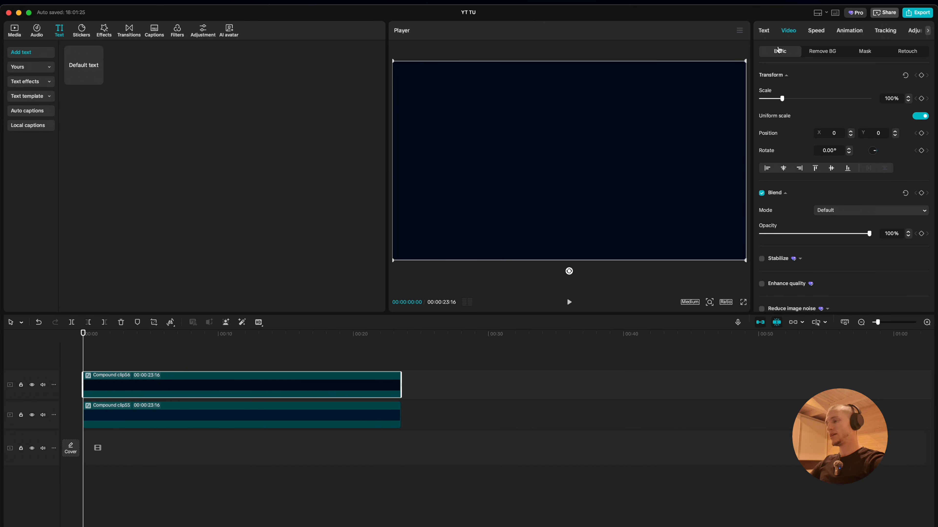
{"action": "left_click", "coordinate": [866, 53]}
{"action": "left_click", "coordinate": [783, 90]}
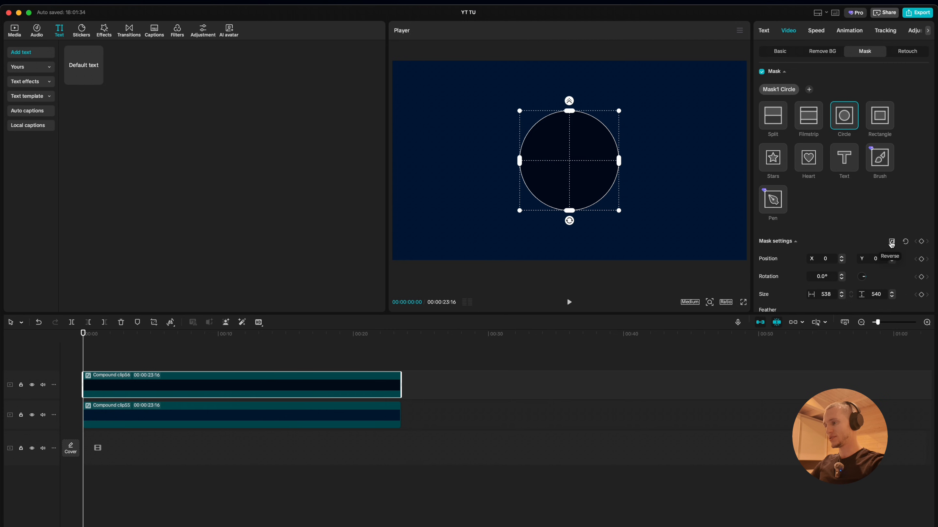
{"action": "left_click", "coordinate": [892, 242]}
Stretch the circle mask into an ellipse of about 906 by 486 and feather its edge into a soft glow.
{"action": "left_click_drag", "start_coordinate": [617, 162], "coordinate": [662, 161]}
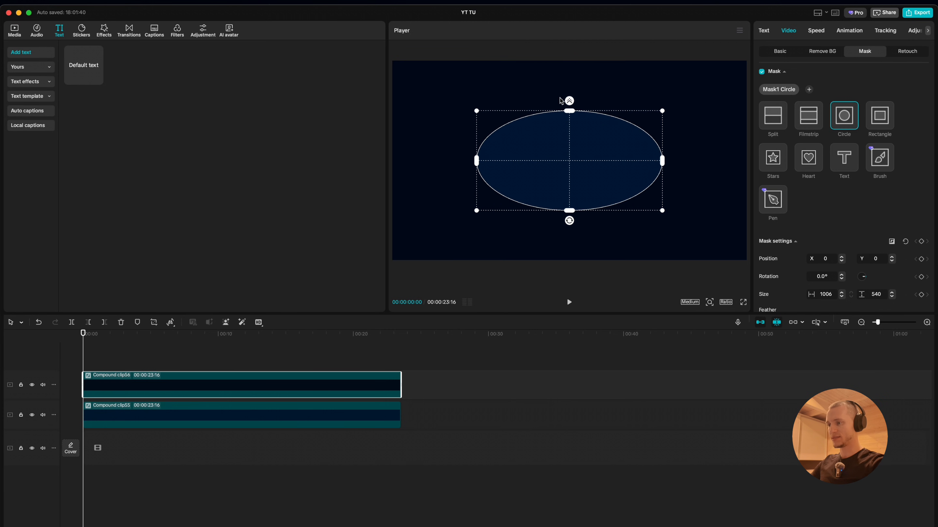
{"action": "left_click_drag", "start_coordinate": [568, 103], "coordinate": [570, 91]}
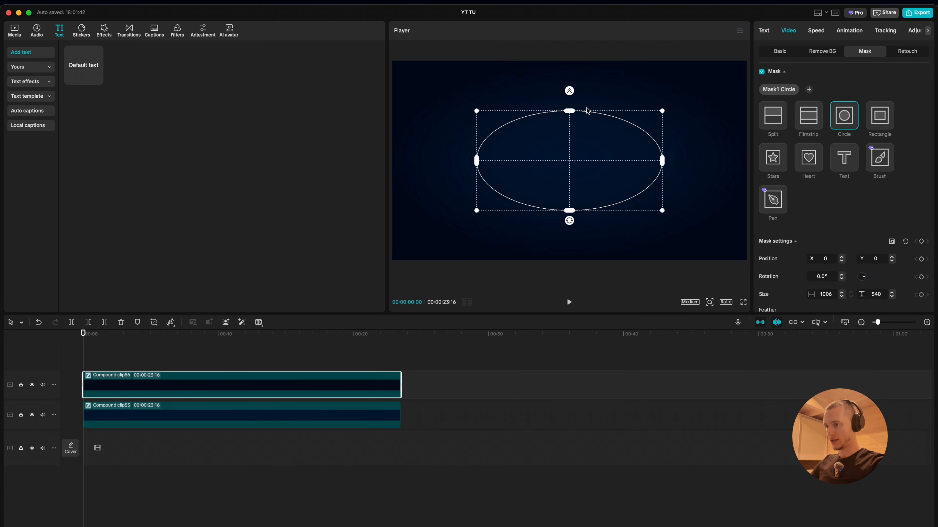
{"action": "left_click_drag", "start_coordinate": [662, 111], "coordinate": [654, 115]}
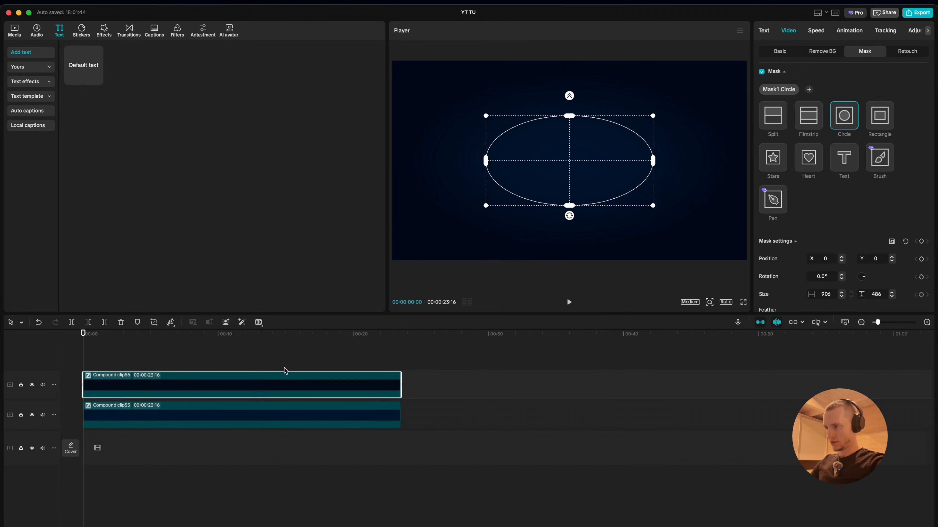
{"action": "left_click", "coordinate": [291, 356]}
{"action": "left_click_drag", "start_coordinate": [294, 354], "coordinate": [231, 370]}
{"action": "left_click", "coordinate": [232, 374]}
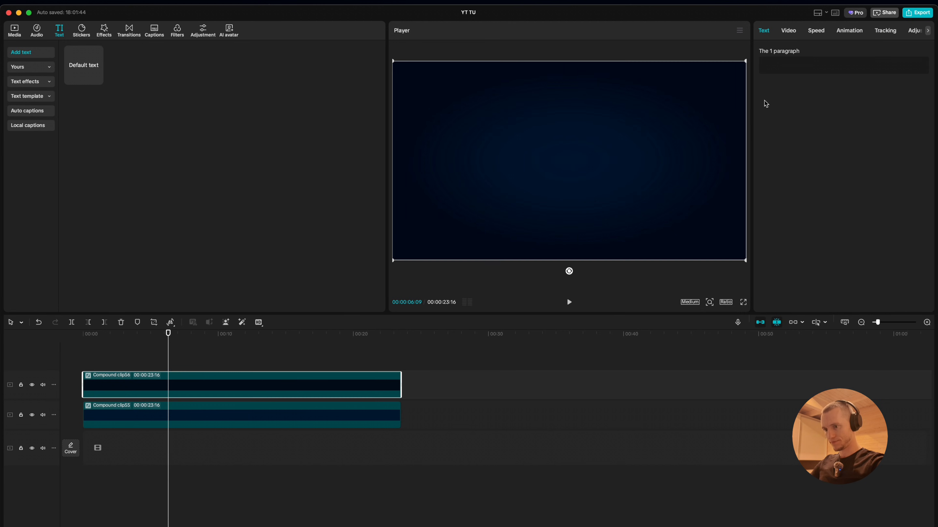
Inside the lower compound clip, set the text's background color to 02152E, and return to the main timeline.
{"action": "left_click", "coordinate": [245, 444]}
{"action": "left_click", "coordinate": [255, 413]}
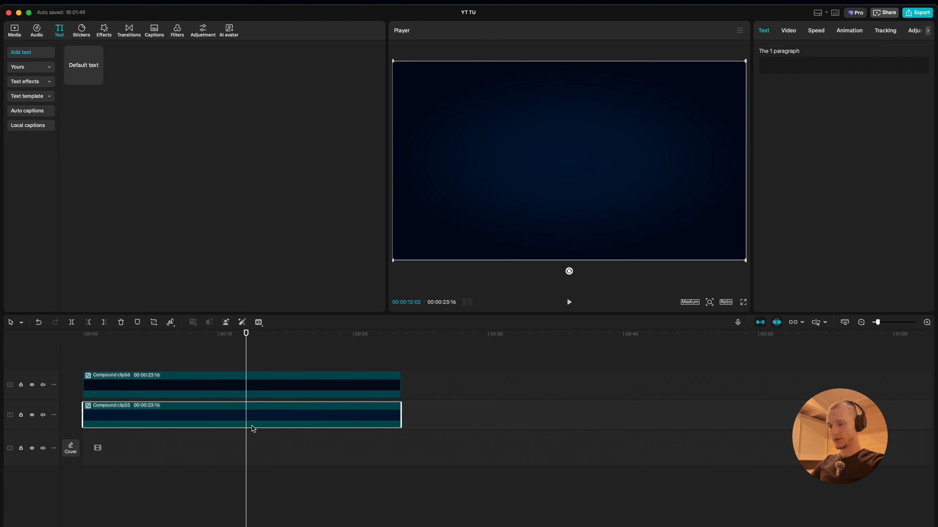
{"action": "double_click", "coordinate": [263, 424]}
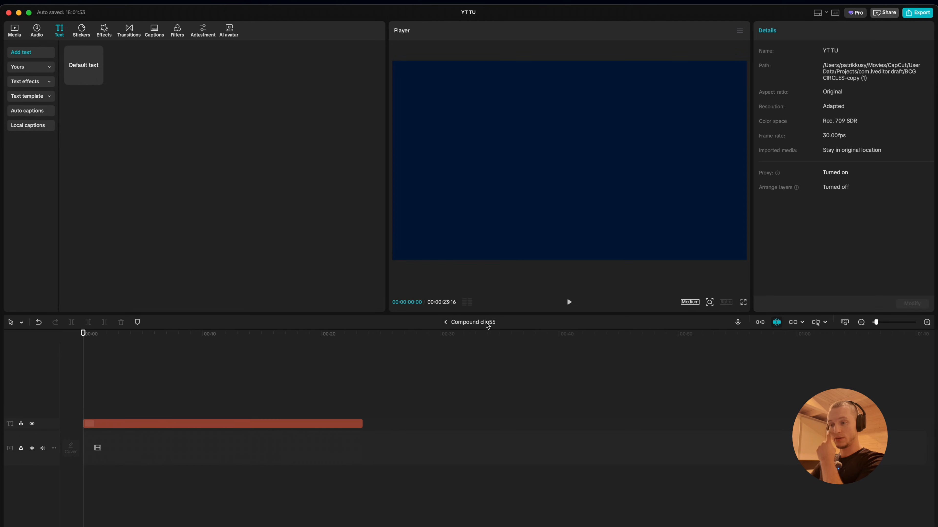
{"action": "left_click", "coordinate": [446, 323]}
{"action": "double_click", "coordinate": [268, 422]}
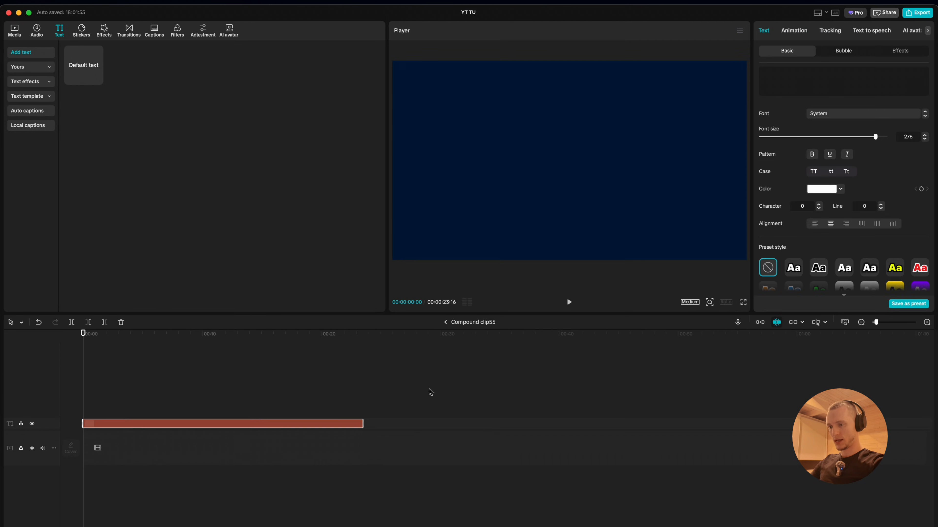
{"action": "scroll", "coordinate": [918, 191], "scroll_direction": "down", "scroll_amount": 10}
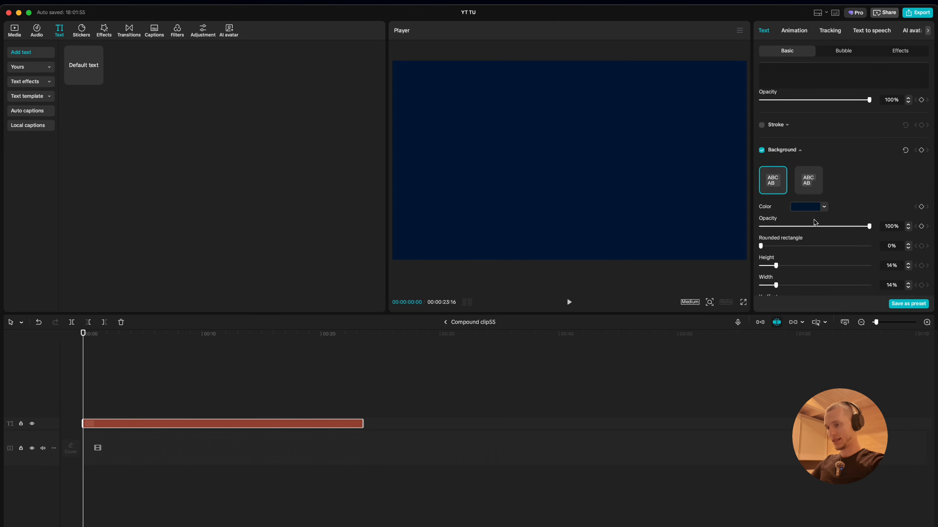
{"action": "left_click", "coordinate": [817, 202]}
{"action": "left_click_drag", "start_coordinate": [867, 260], "coordinate": [867, 260]}
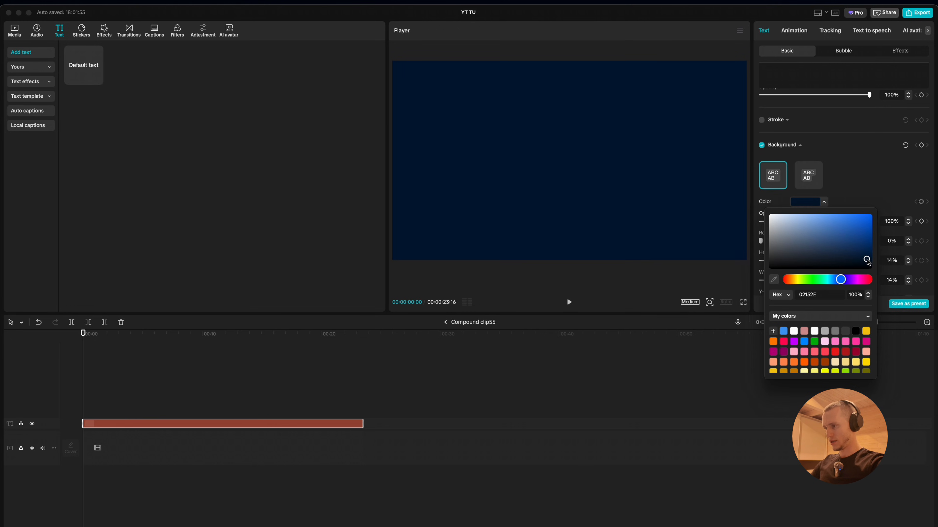
{"action": "left_click", "coordinate": [446, 323]}
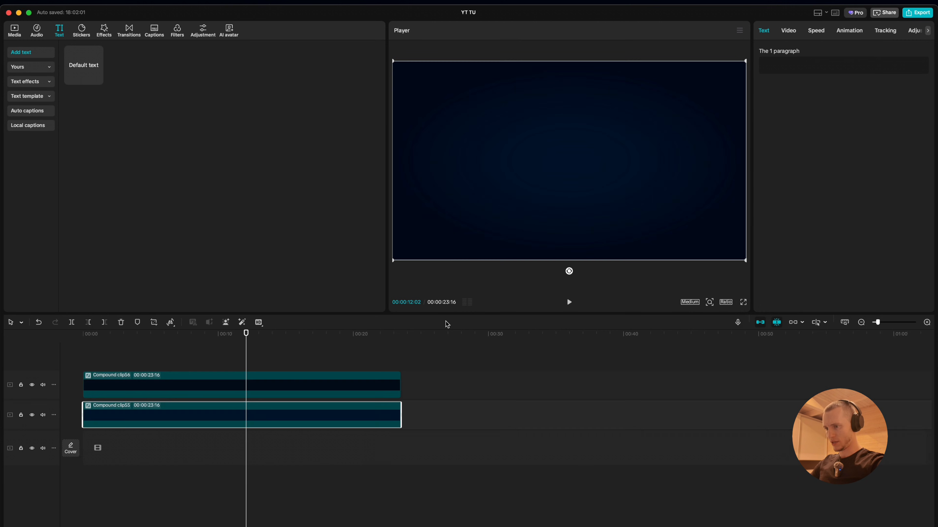
Place PARTICLES BACKGROUND.mov at the start of a new track above both compound clips.
{"action": "left_click_drag", "start_coordinate": [254, 334], "coordinate": [91, 364]}
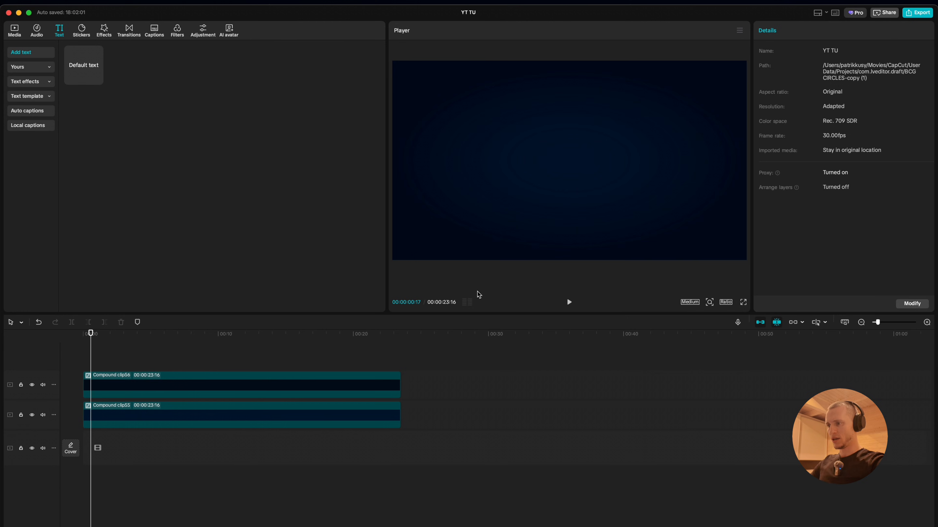
{"action": "left_click", "coordinate": [14, 30]}
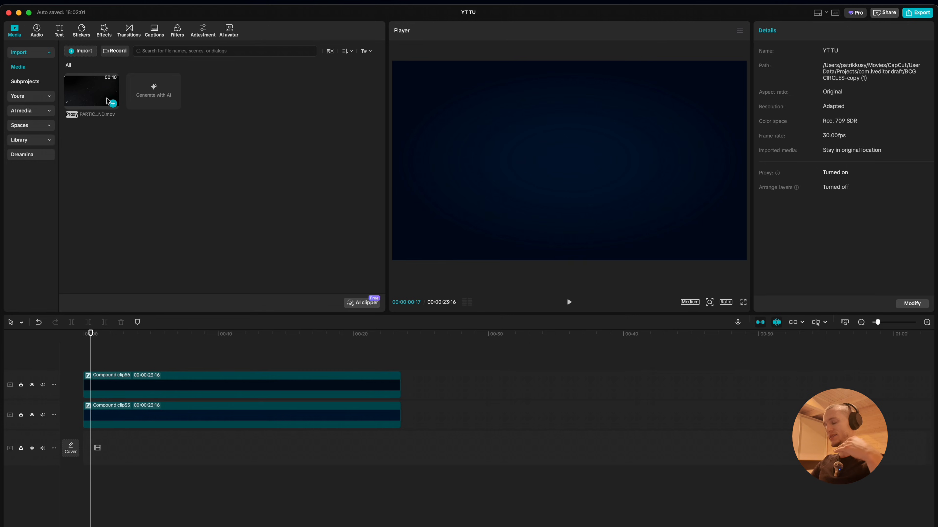
{"action": "left_click_drag", "start_coordinate": [82, 91], "coordinate": [85, 370]}
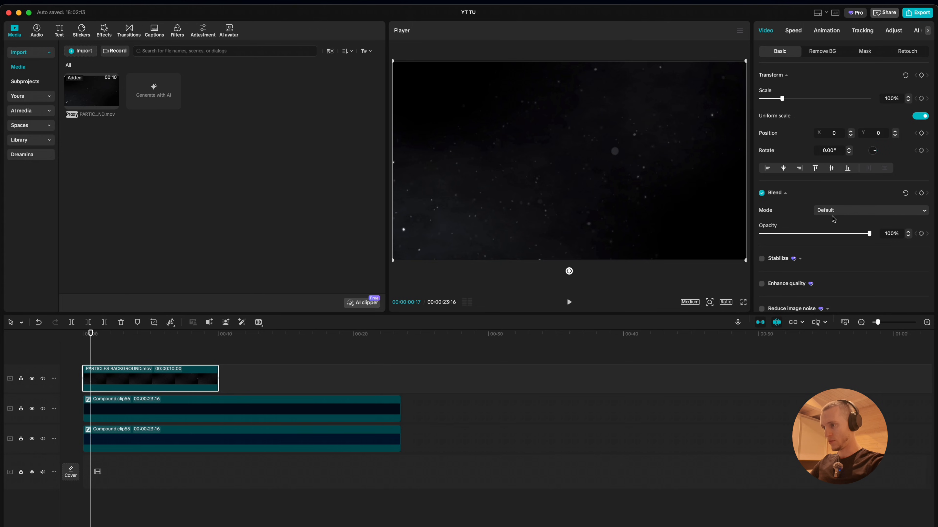
Set the particles clip's blend mode to Hard light with 30% opacity and play the result from the start.
{"action": "left_click", "coordinate": [835, 216]}
{"action": "left_click", "coordinate": [848, 272]}
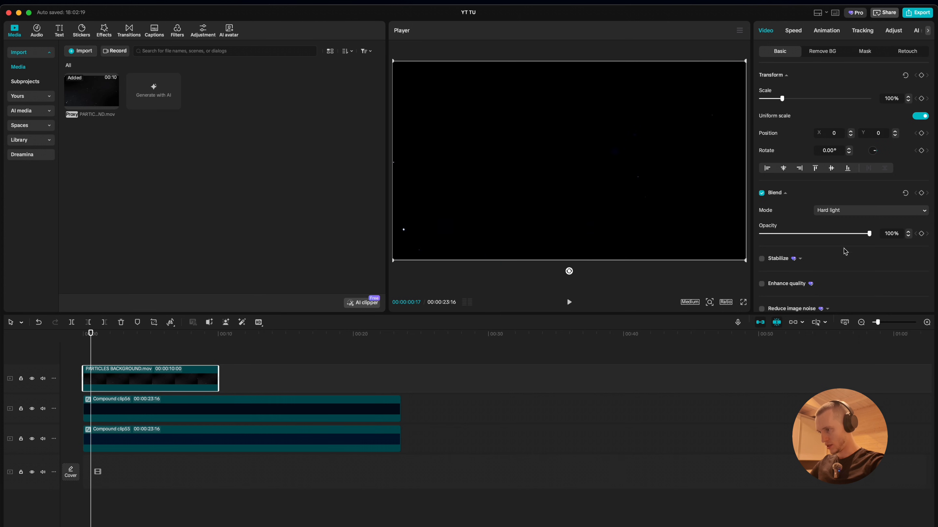
{"action": "left_click_drag", "start_coordinate": [856, 234], "coordinate": [793, 239]}
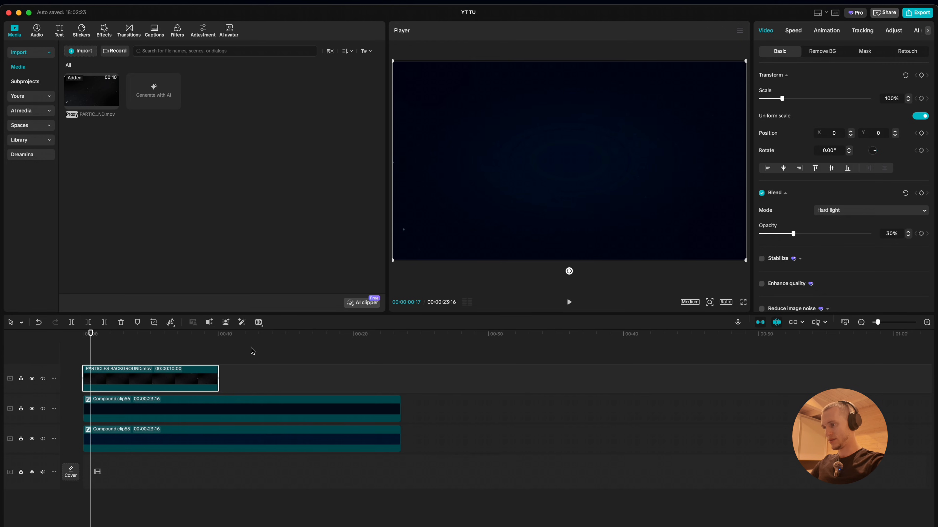
{"action": "left_click_drag", "start_coordinate": [177, 336], "coordinate": [3, 356]}
{"action": "key", "text": "space"}
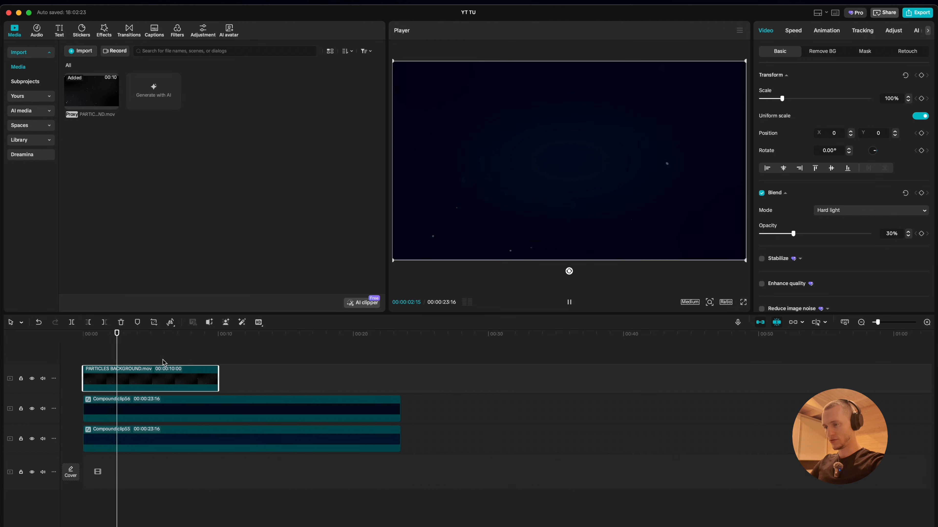
{"action": "key", "text": "space"}
Duplicate the particles clip directly after the original and trim both compound clips to end at 20 seconds.
{"action": "left_click_drag", "start_coordinate": [178, 384], "coordinate": [286, 386]}
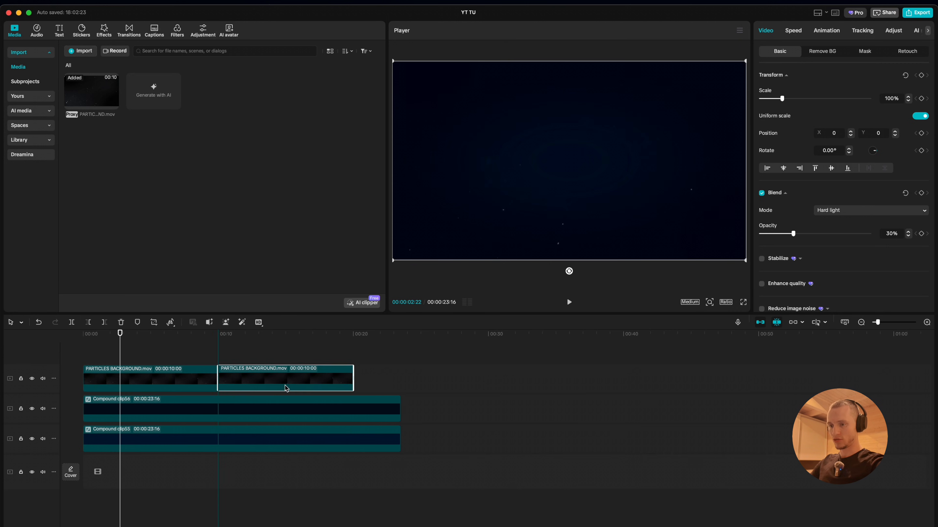
{"action": "left_click_drag", "start_coordinate": [320, 346], "coordinate": [354, 363]}
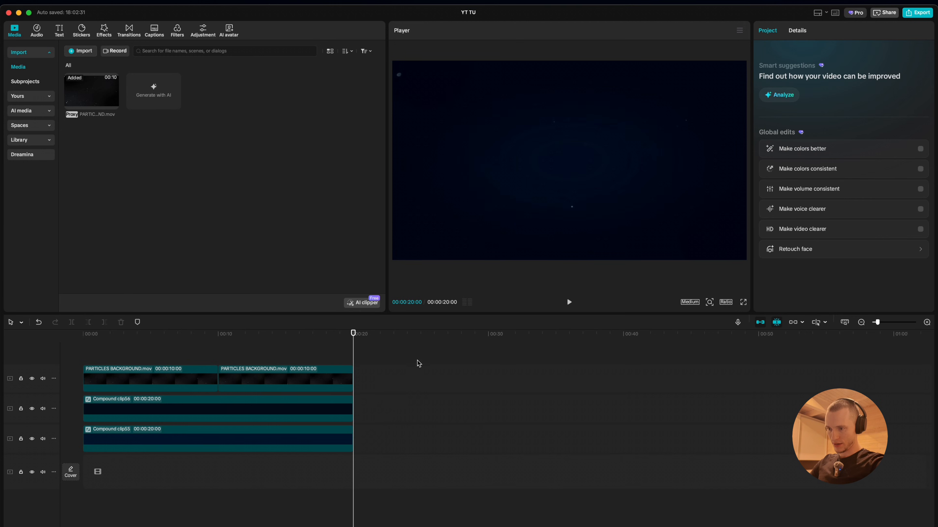
{"action": "left_click_drag", "start_coordinate": [419, 364], "coordinate": [82, 459]}
{"action": "left_click", "coordinate": [276, 362]}
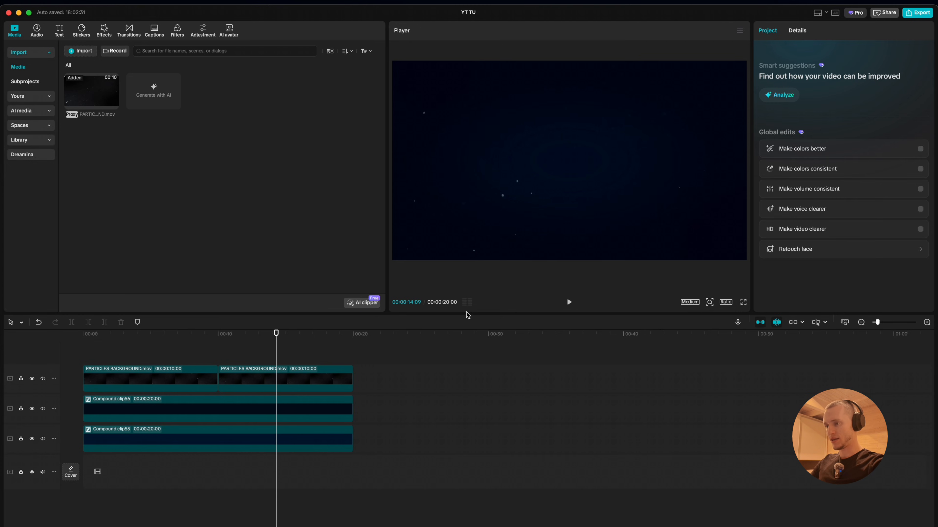
{"action": "left_click_drag", "start_coordinate": [273, 365], "coordinate": [243, 325]}
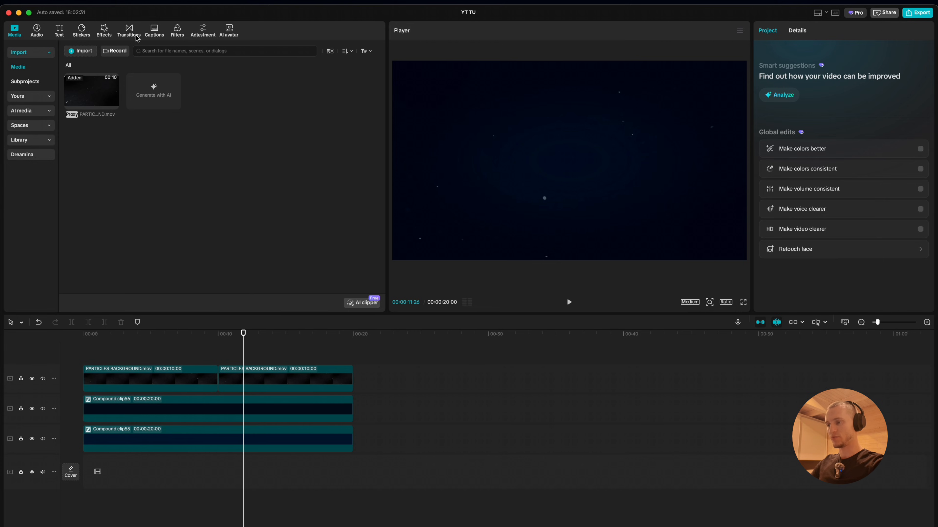
Add a circle shape on a track above the particles and stretch it across the full 20-second timeline.
{"action": "left_click", "coordinate": [81, 35]}
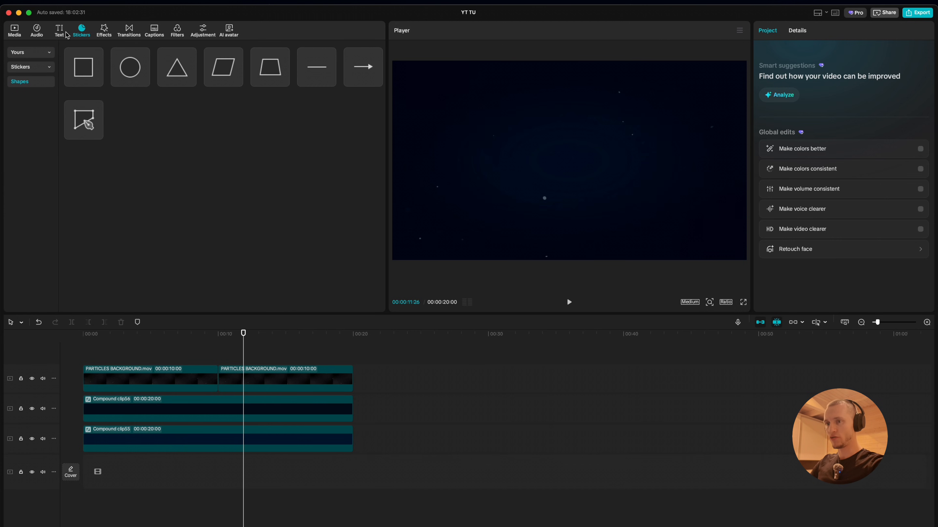
{"action": "left_click", "coordinate": [40, 53]}
{"action": "left_click", "coordinate": [31, 110]}
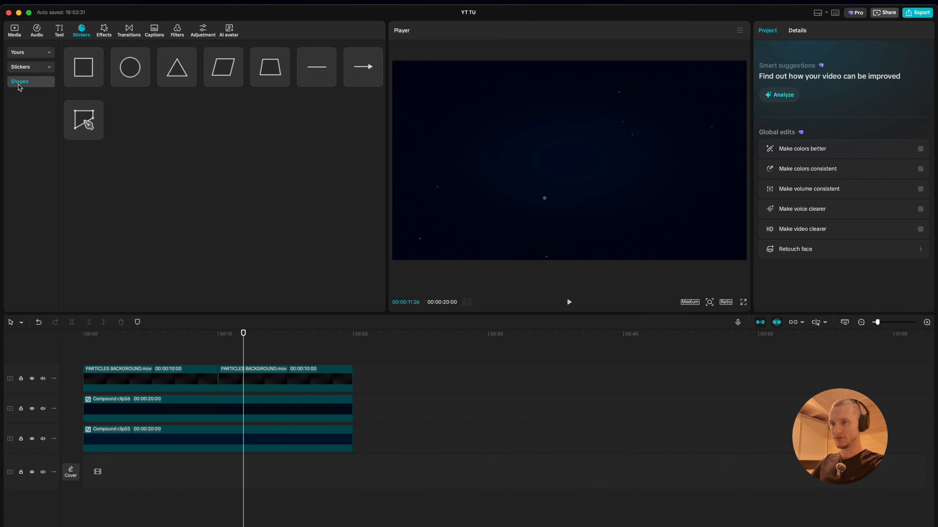
{"action": "left_click", "coordinate": [144, 82]}
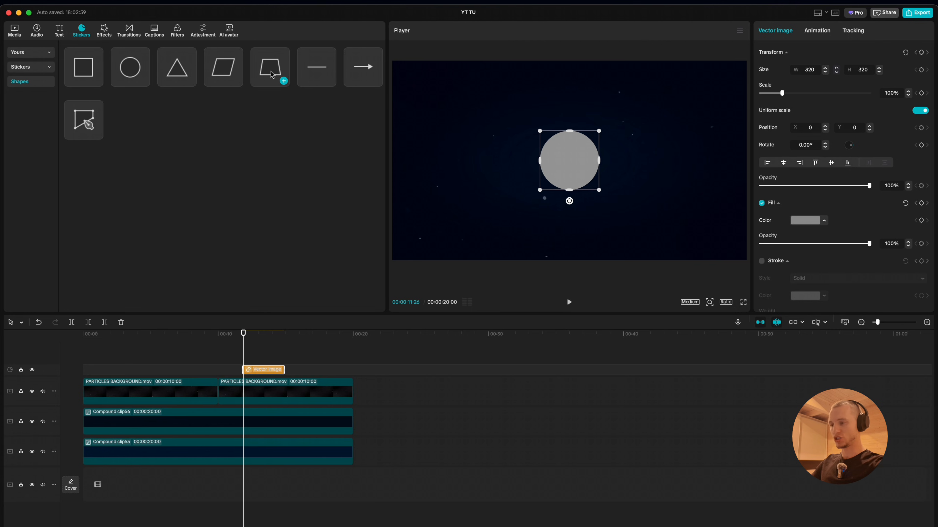
{"action": "left_click_drag", "start_coordinate": [243, 370], "coordinate": [82, 370]}
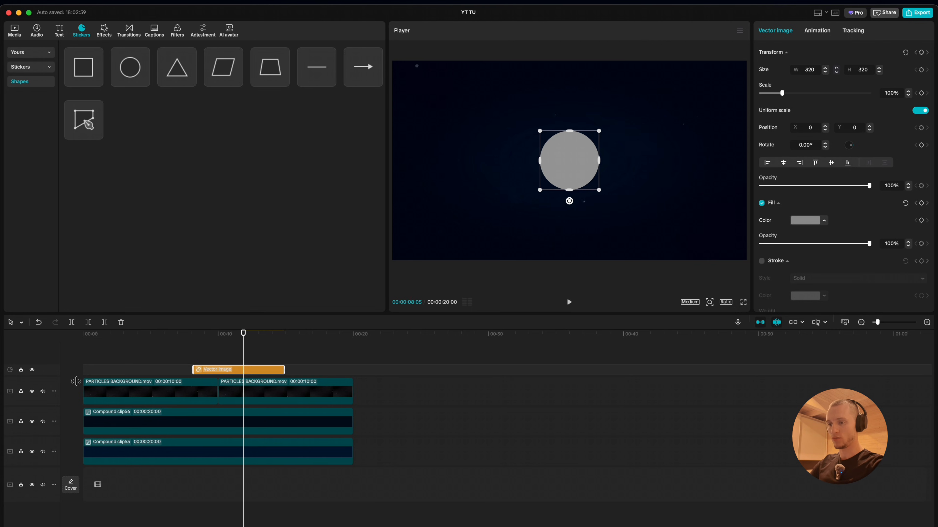
{"action": "left_click_drag", "start_coordinate": [284, 371], "coordinate": [353, 370]}
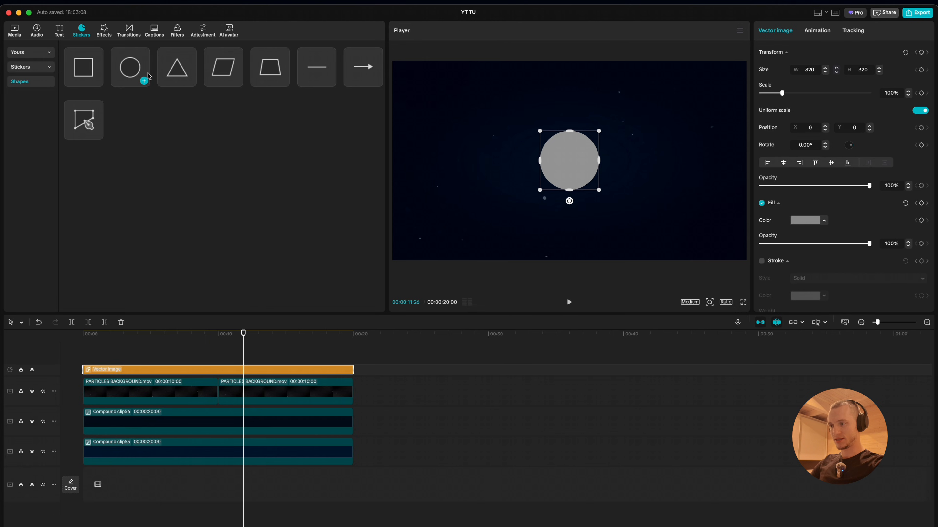
Turn off the circle's fill and give it a dashed stroke with a weight of 2.
{"action": "scroll", "coordinate": [796, 253], "scroll_direction": "down", "scroll_amount": 2}
{"action": "left_click", "coordinate": [761, 167]}
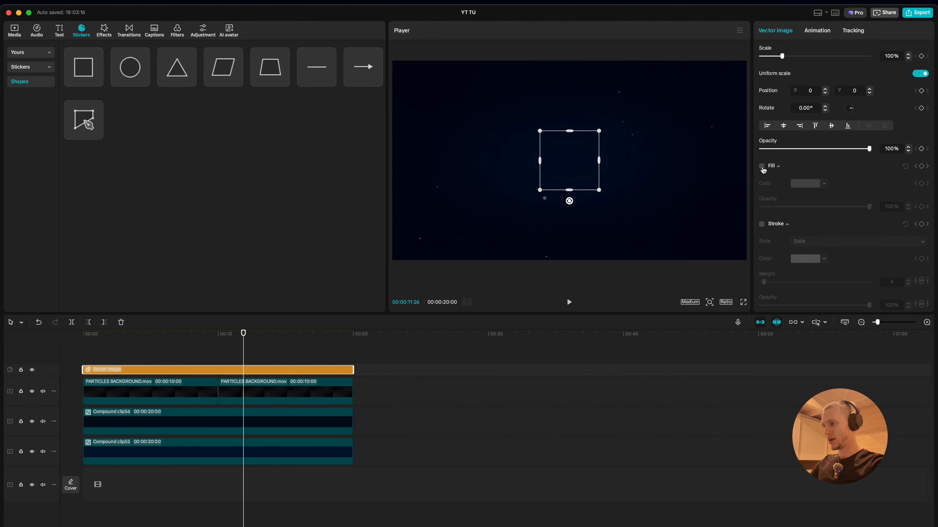
{"action": "left_click", "coordinate": [762, 224]}
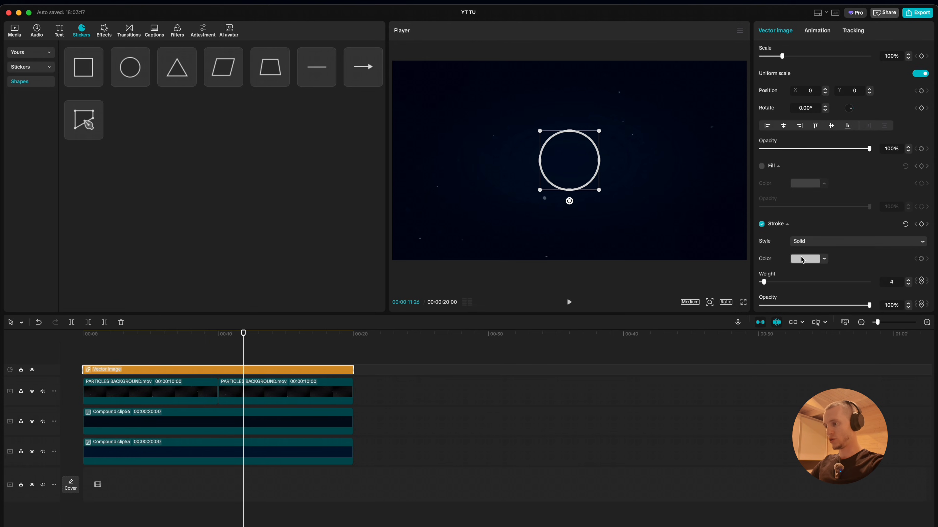
{"action": "scroll", "coordinate": [802, 259], "scroll_direction": "down", "scroll_amount": 1}
{"action": "left_click", "coordinate": [808, 226]}
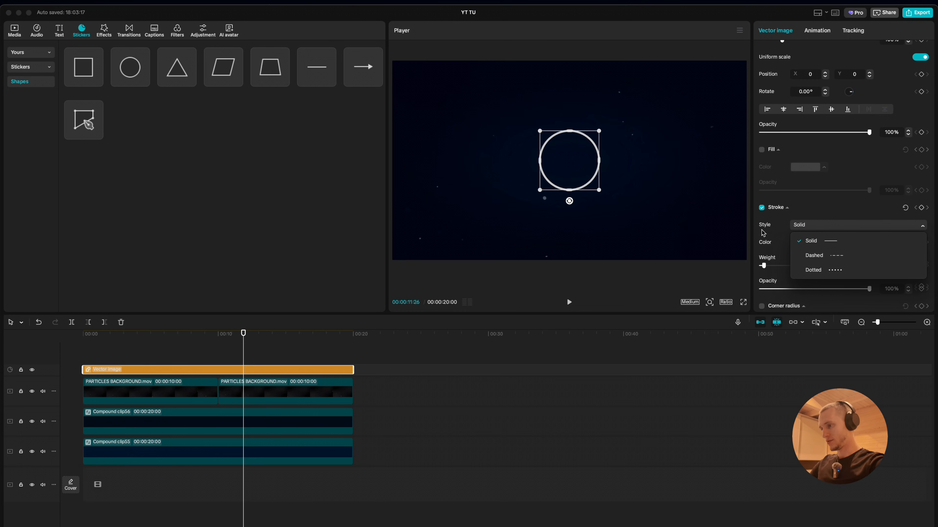
{"action": "left_click", "coordinate": [847, 262]}
{"action": "left_click_drag", "start_coordinate": [764, 265], "coordinate": [767, 273]}
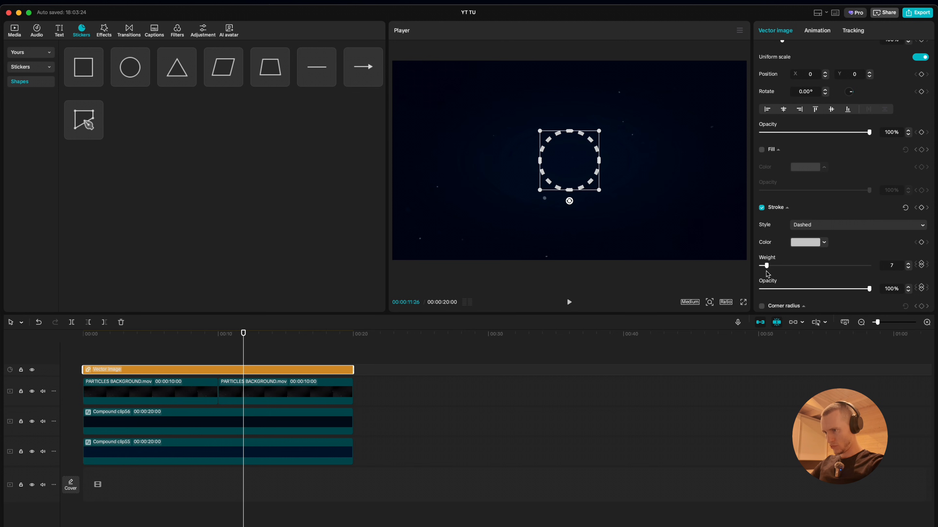
{"action": "key", "text": "Return"}
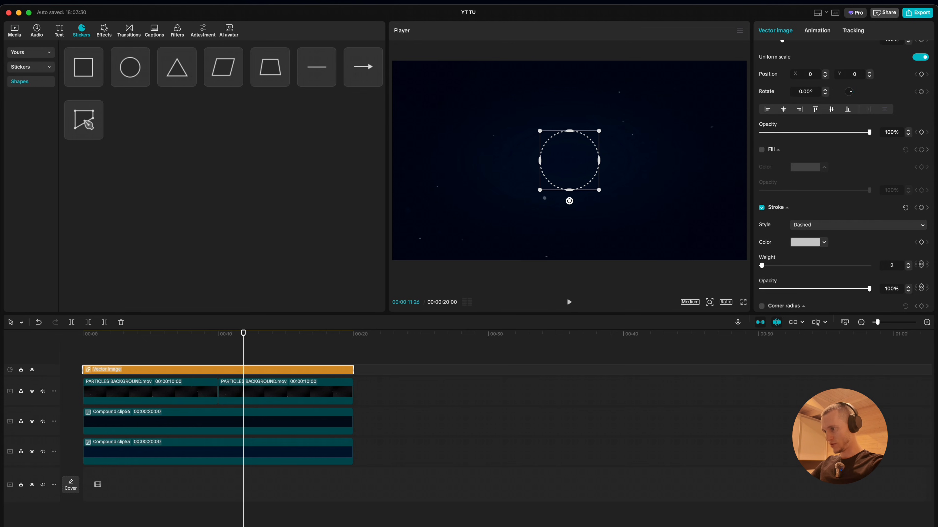
Change the circle's dashed stroke color to bright blue 3381FF.
{"action": "left_click", "coordinate": [274, 355]}
{"action": "left_click", "coordinate": [318, 370]}
{"action": "left_click", "coordinate": [809, 234]}
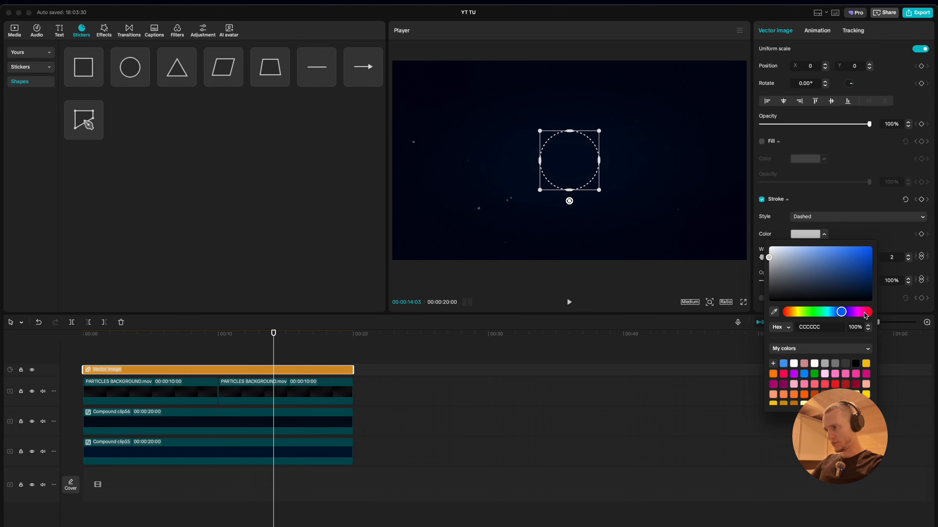
{"action": "mouse_move", "coordinate": [869, 248]}
{"action": "left_mouse_down"}
{"action": "mouse_move", "coordinate": [835, 234]}
{"action": "mouse_move", "coordinate": [852, 229]}
{"action": "left_mouse_up"}
{"action": "left_click", "coordinate": [292, 355]}
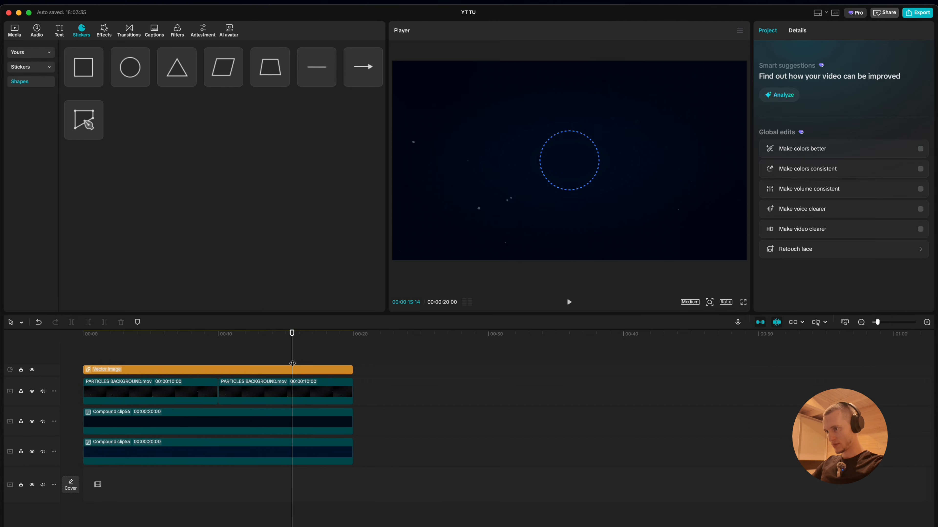
Copy the hex code of the circle's stroke color.
{"action": "left_click", "coordinate": [310, 369]}
{"action": "scroll", "coordinate": [795, 219], "scroll_direction": "down", "scroll_amount": 3}
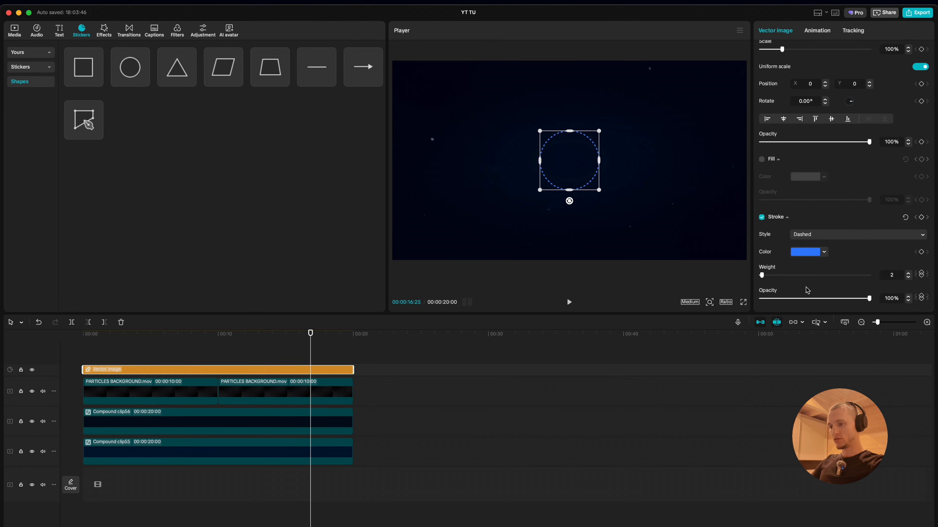
{"action": "left_click", "coordinate": [814, 224]}
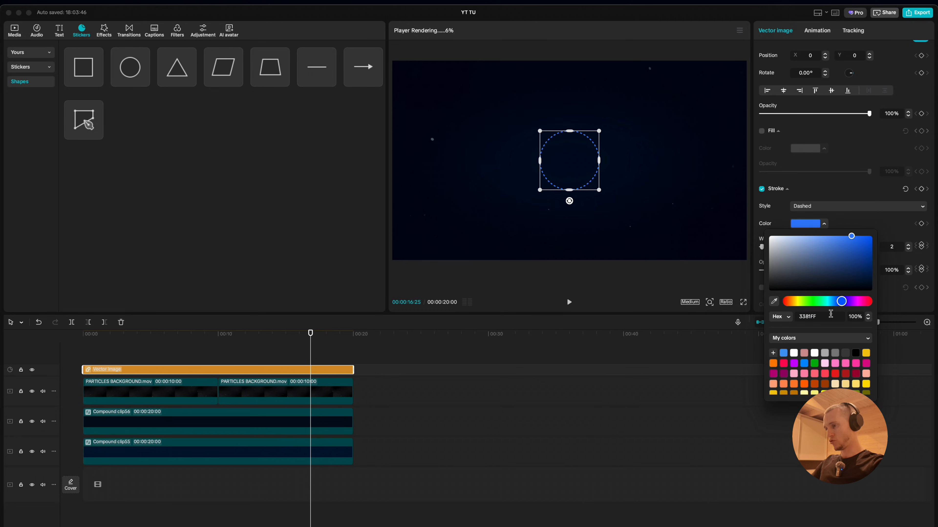
{"action": "left_click", "coordinate": [830, 314]}
{"action": "key", "text": "Return"}
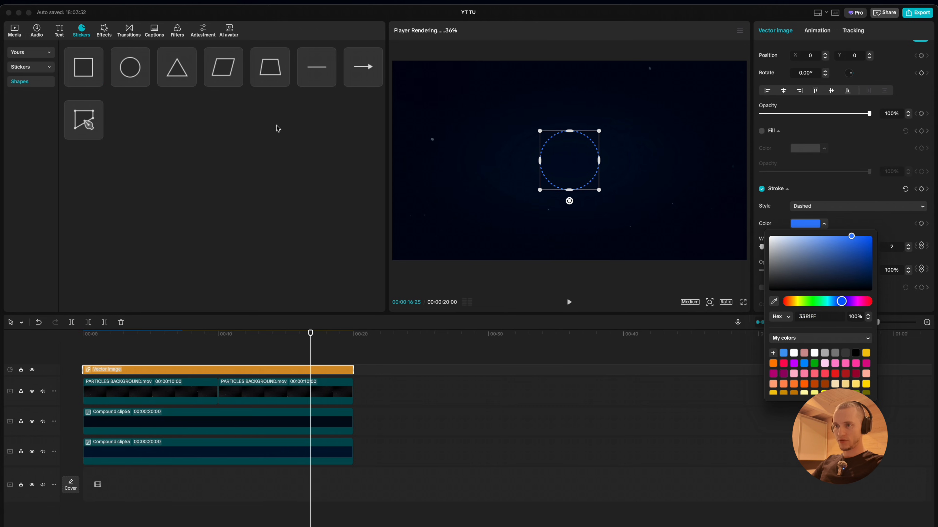
Add a square shape on a track above the circle and stretch it across the full 20-second timeline.
{"action": "left_click", "coordinate": [302, 358]}
{"action": "left_click", "coordinate": [252, 334]}
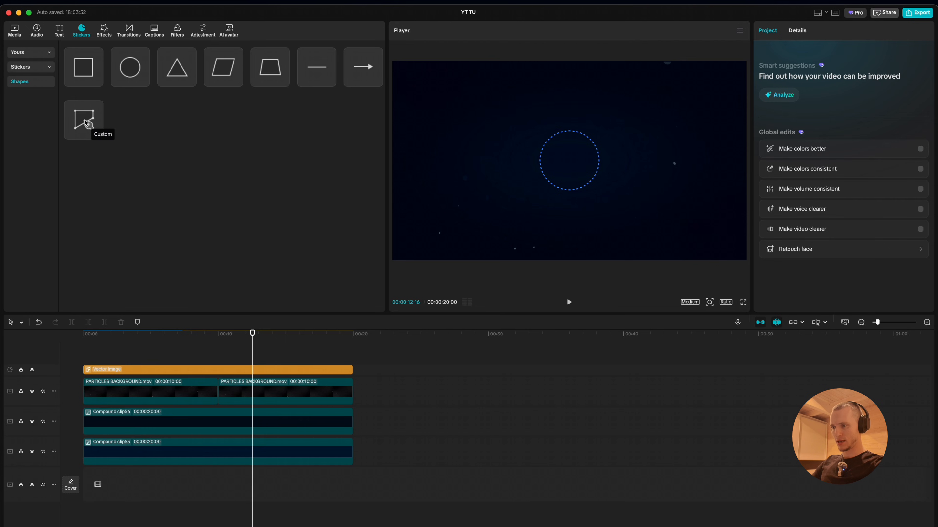
{"action": "mouse_move", "coordinate": [105, 90]}
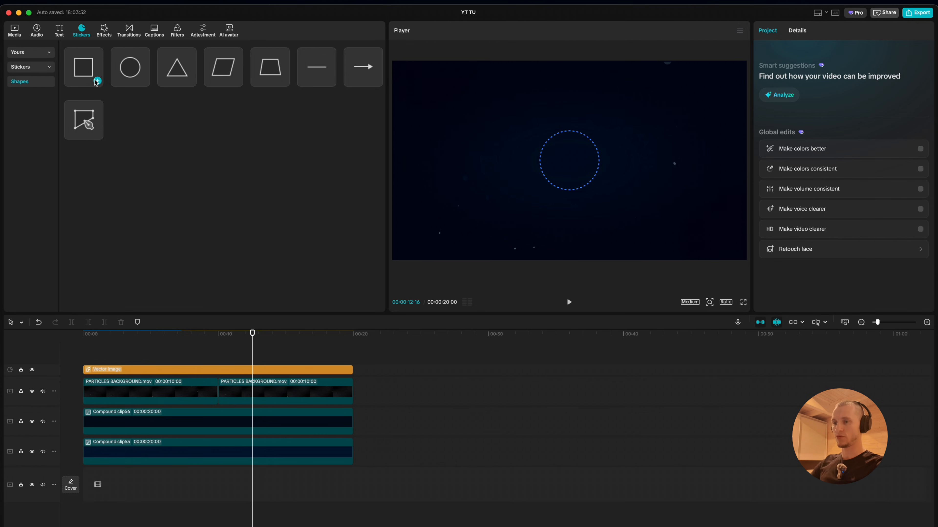
{"action": "left_click", "coordinate": [97, 81]}
{"action": "left_click_drag", "start_coordinate": [254, 371], "coordinate": [83, 370]}
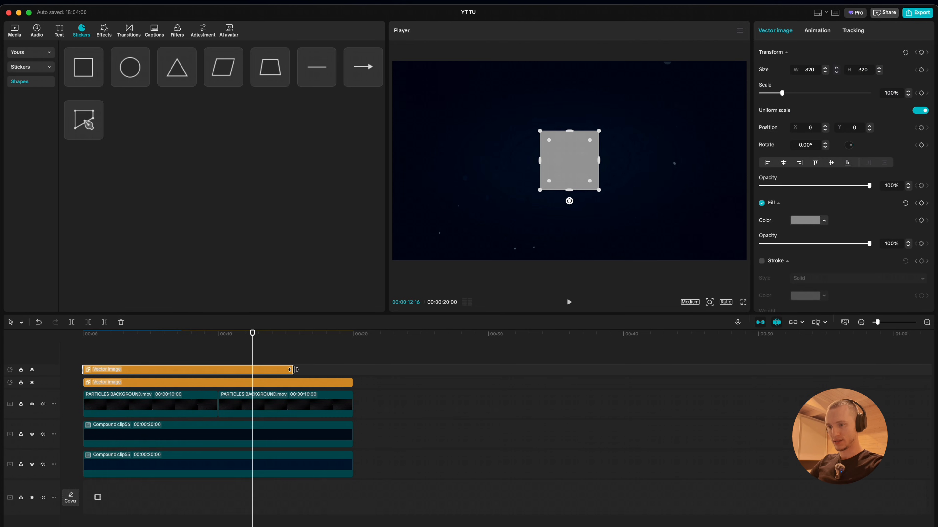
{"action": "left_click_drag", "start_coordinate": [293, 370], "coordinate": [354, 370]}
Fill the square with the copied blue stroke color 3381FF.
{"action": "left_click", "coordinate": [807, 220]}
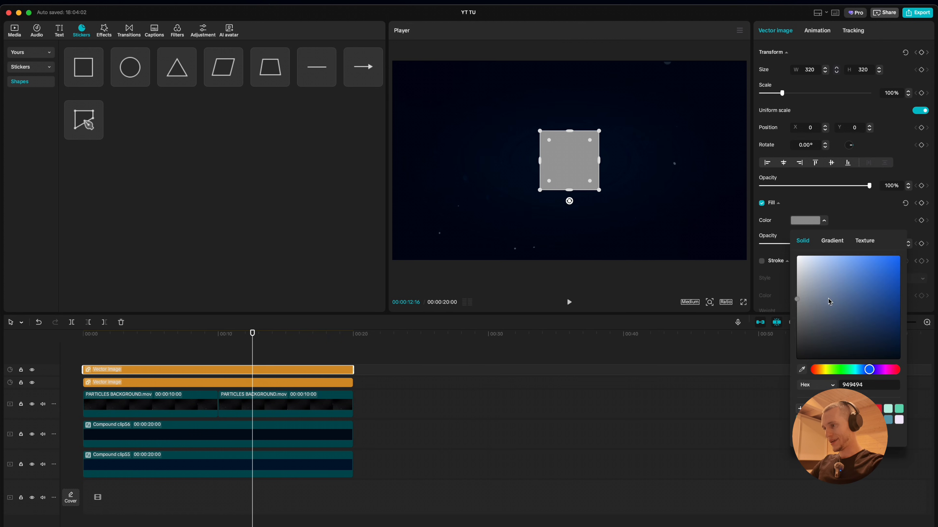
{"action": "key", "text": "super+v"}
{"action": "key", "text": "Return"}
{"action": "left_click", "coordinate": [272, 359]}
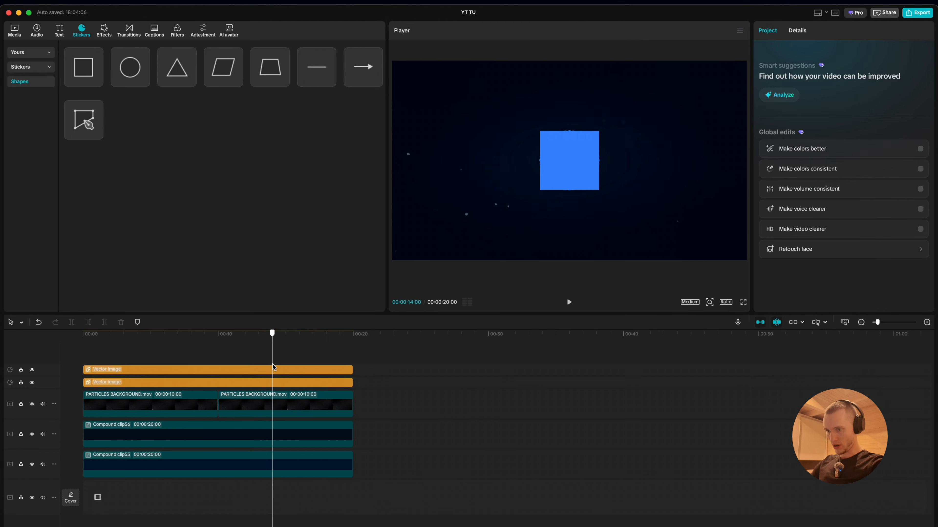
Rotate the blue square to -45° so it forms a diamond.
{"action": "left_click", "coordinate": [272, 368]}
{"action": "scroll", "coordinate": [561, 211], "scroll_direction": "up", "scroll_amount": 2}
{"action": "left_click_drag", "start_coordinate": [569, 201], "coordinate": [611, 199]}
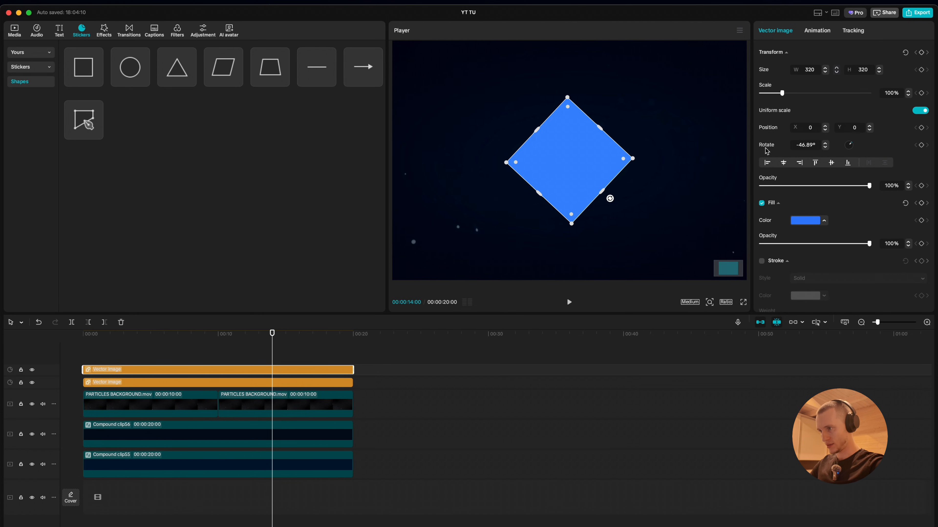
{"action": "double_click", "coordinate": [814, 144]}
{"action": "key", "text": "BackSpace"}
{"action": "key", "text": "BackSpace"}
{"action": "key", "text": "BackSpace"}
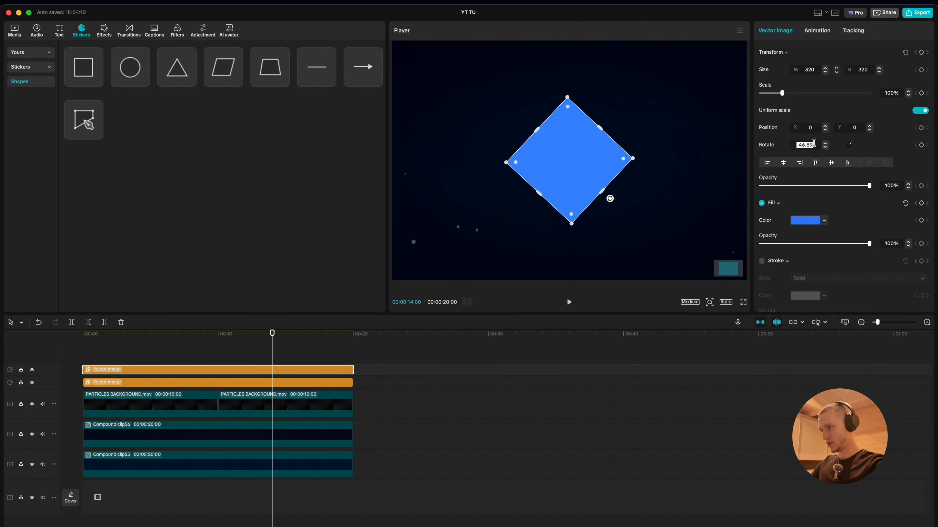
{"action": "key", "text": "Return"}
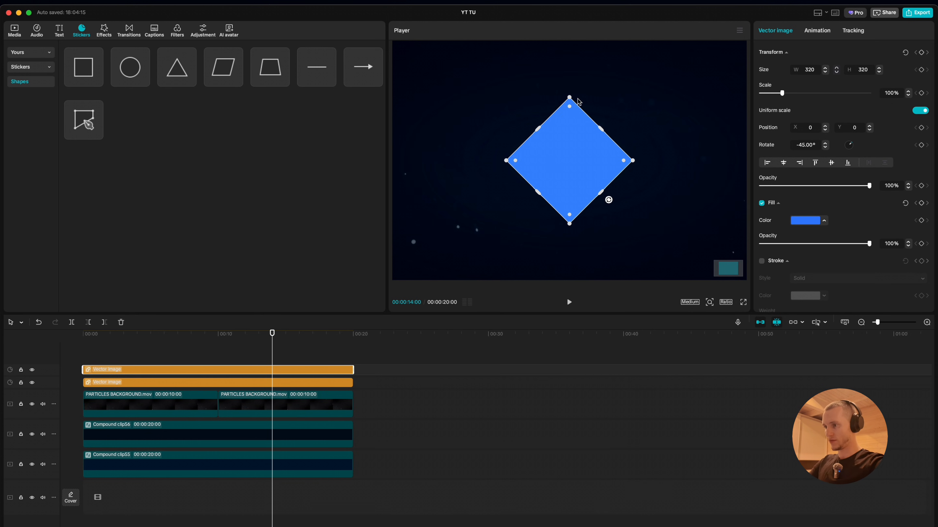
Shrink the diamond to about 52 × 67 and move it to the dashed circle's left edge, at about X -327.
{"action": "left_click_drag", "start_coordinate": [570, 97], "coordinate": [570, 95]}
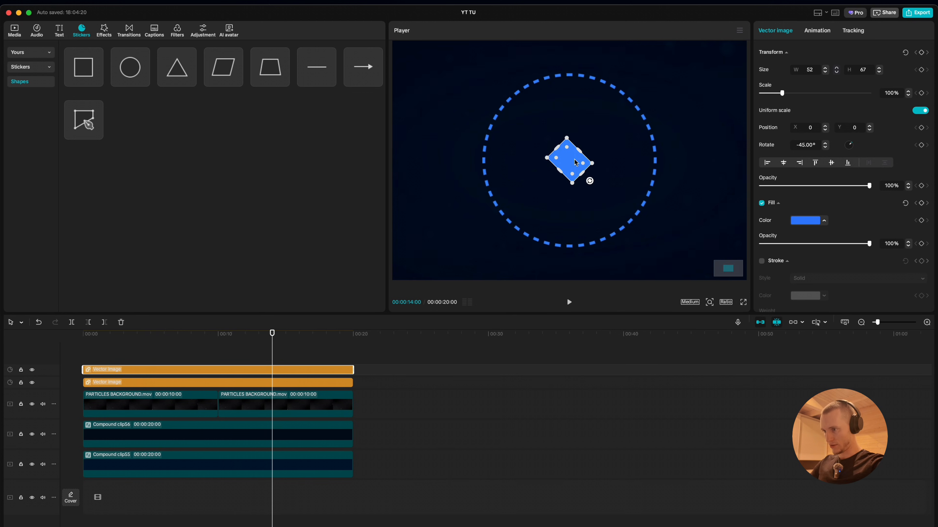
{"action": "left_click_drag", "start_coordinate": [574, 161], "coordinate": [485, 163]}
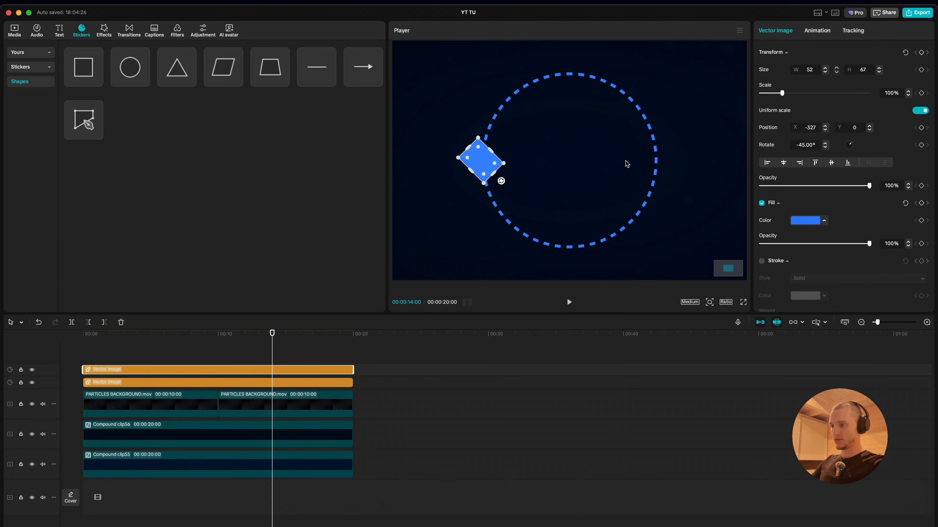
Set the diamond's size to 50 wide by 50 high.
{"action": "scroll", "coordinate": [626, 164], "scroll_direction": "down", "scroll_amount": 5}
{"action": "scroll", "coordinate": [496, 180], "scroll_direction": "down", "scroll_amount": 2}
{"action": "scroll", "coordinate": [547, 164], "scroll_direction": "up", "scroll_amount": 10}
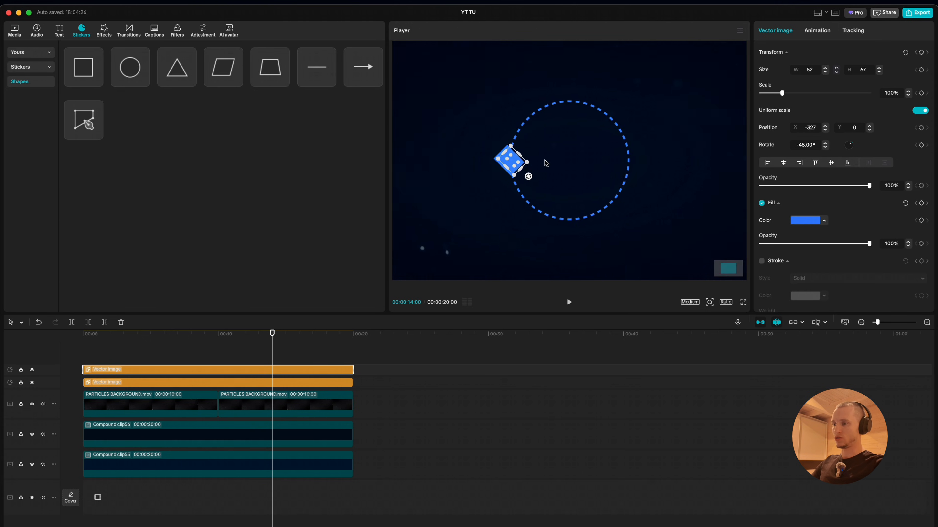
{"action": "scroll", "coordinate": [569, 187], "scroll_direction": "left", "scroll_amount": 5}
{"action": "scroll", "coordinate": [737, 97], "scroll_direction": "right", "scroll_amount": 3}
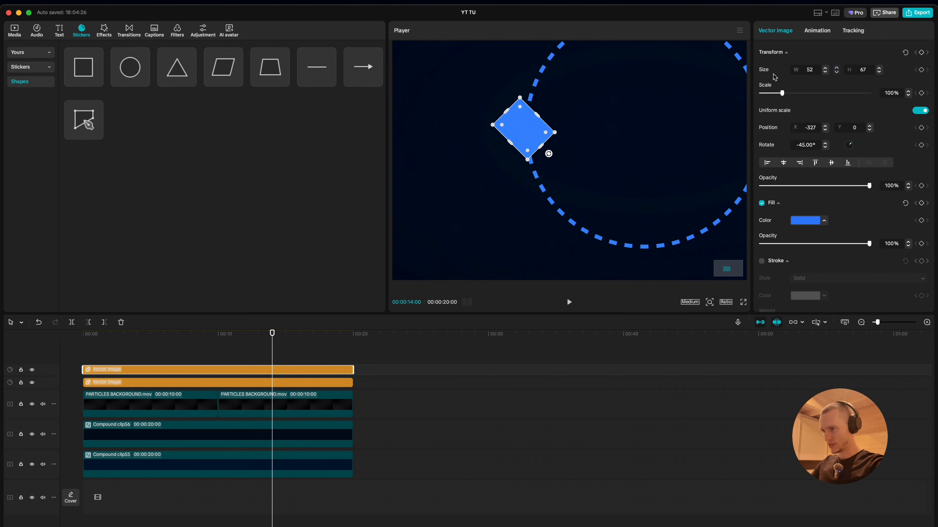
{"action": "type", "text": "500"}
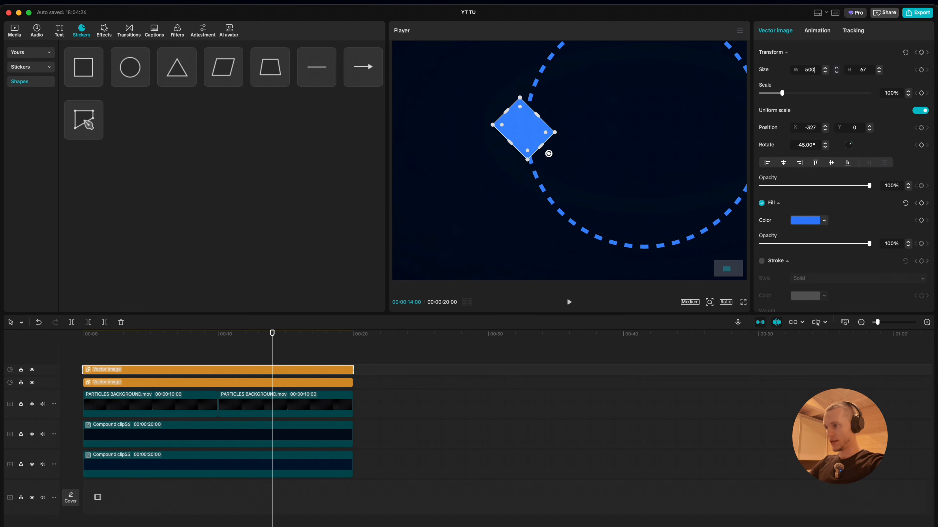
{"action": "key", "text": "Return"}
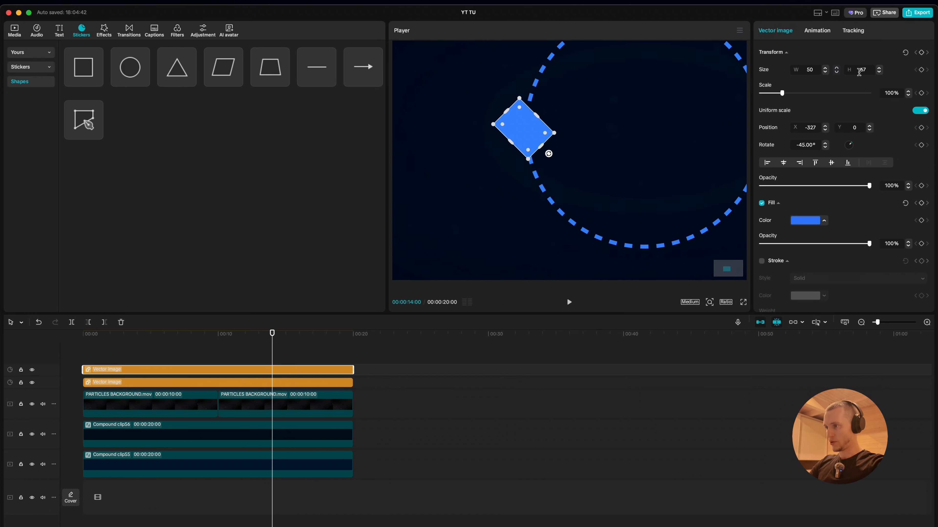
{"action": "key", "text": "Return"}
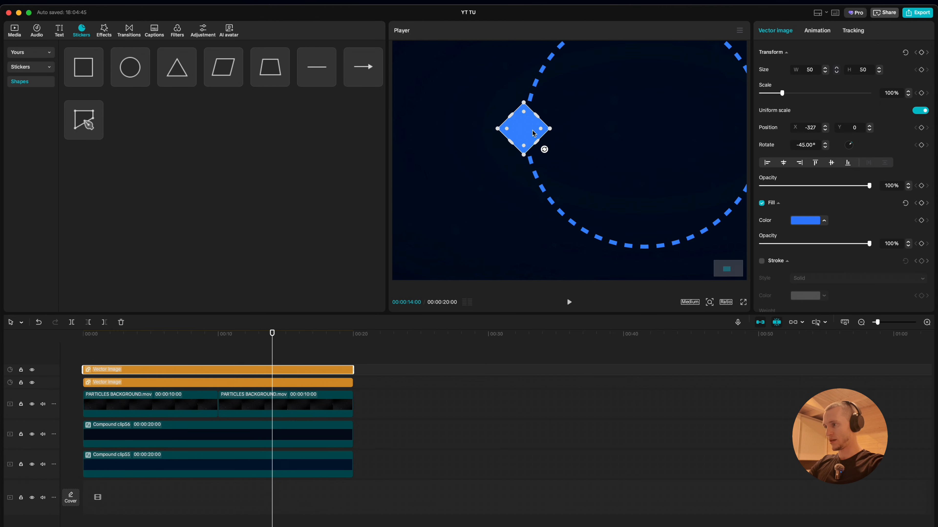
Shift the diamond to X -312, Y 0 to center it on the circle's left edge, and deselect it.
{"action": "left_click", "coordinate": [293, 344]}
{"action": "left_click", "coordinate": [534, 142]}
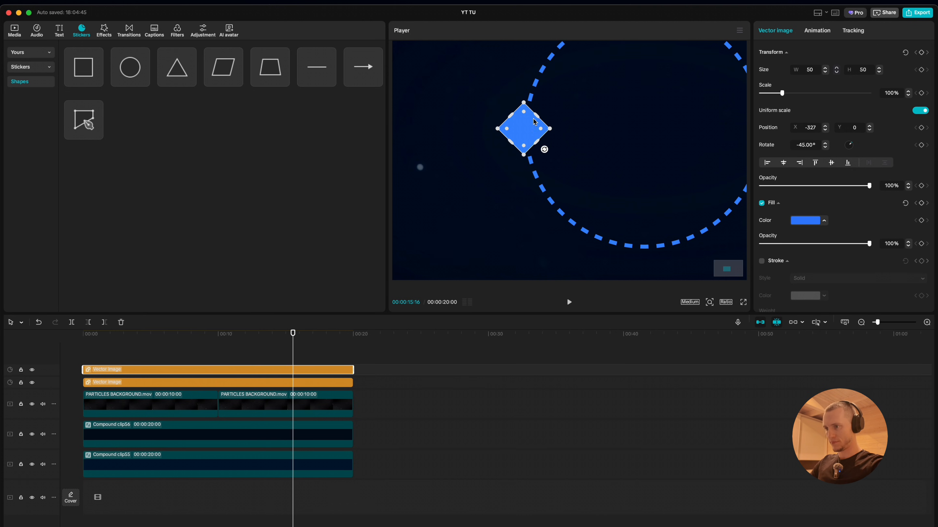
{"action": "left_click_drag", "start_coordinate": [526, 128], "coordinate": [532, 127]}
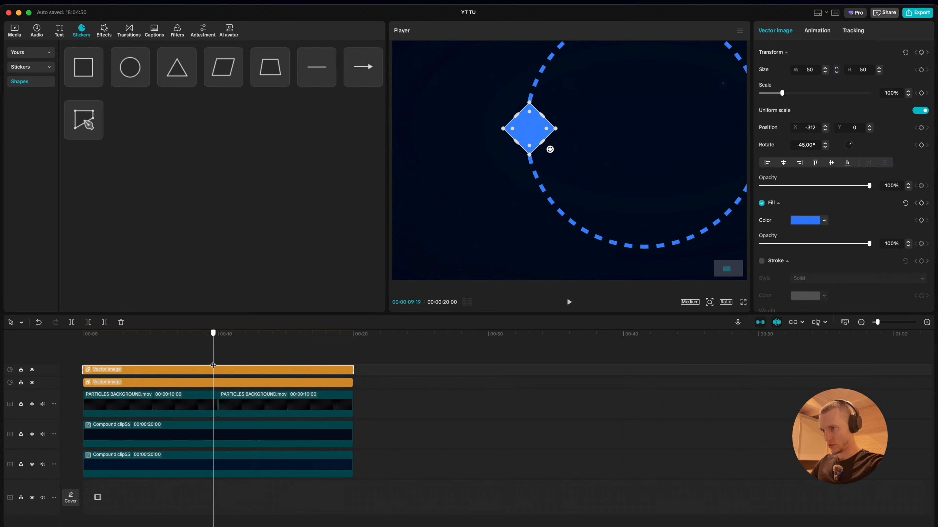
{"action": "left_click", "coordinate": [313, 351]}
{"action": "left_click", "coordinate": [307, 351]}
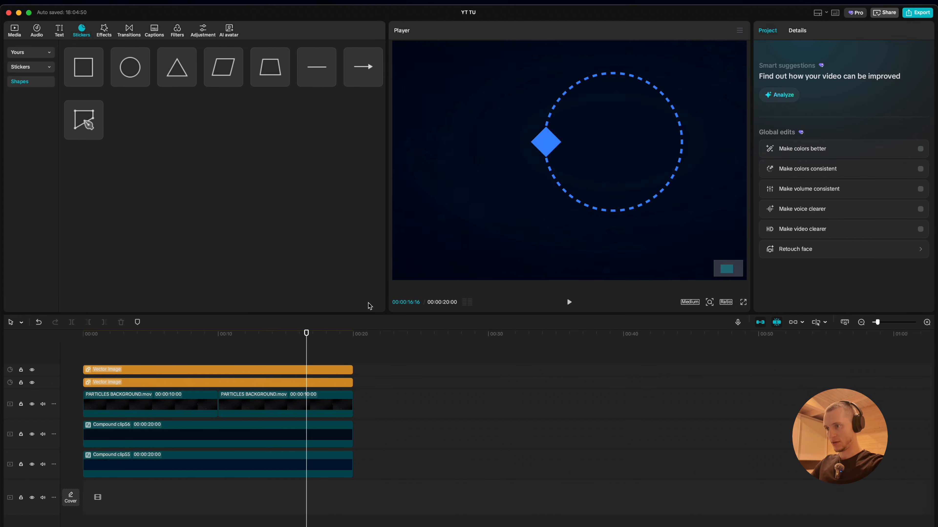
Duplicate the diamond and place the copy on the dashed circle's right edge, at about X 311, Y 0.
{"action": "left_click_drag", "start_coordinate": [246, 371], "coordinate": [253, 369]}
{"action": "left_click_drag", "start_coordinate": [532, 129], "coordinate": [603, 112]}
{"action": "scroll", "coordinate": [651, 109], "scroll_direction": "down", "scroll_amount": 3}
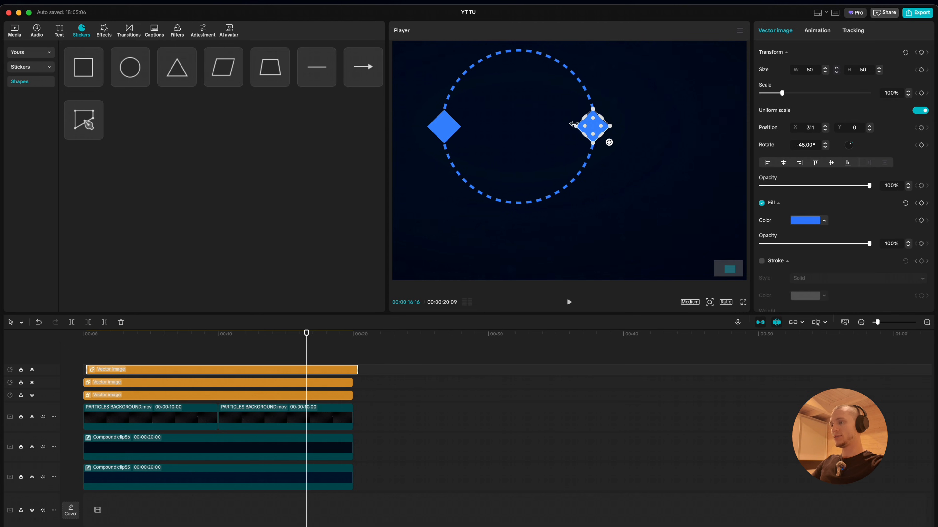
{"action": "scroll", "coordinate": [651, 110], "scroll_direction": "left", "scroll_amount": 2}
{"action": "scroll", "coordinate": [650, 109], "scroll_direction": "up", "scroll_amount": 2}
Duplicate the diamond again and place the copy on the circle's top edge at X 0, Y 312.
{"action": "left_click", "coordinate": [274, 351]}
{"action": "left_click_drag", "start_coordinate": [252, 372], "coordinate": [220, 359]}
{"action": "left_click_drag", "start_coordinate": [636, 160], "coordinate": [560, 85]}
Make a fourth copy of the diamond and place it on the circle's bottom edge, directly below the top one.
{"action": "left_click", "coordinate": [308, 348]}
{"action": "left_click_drag", "start_coordinate": [290, 372], "coordinate": [290, 358]}
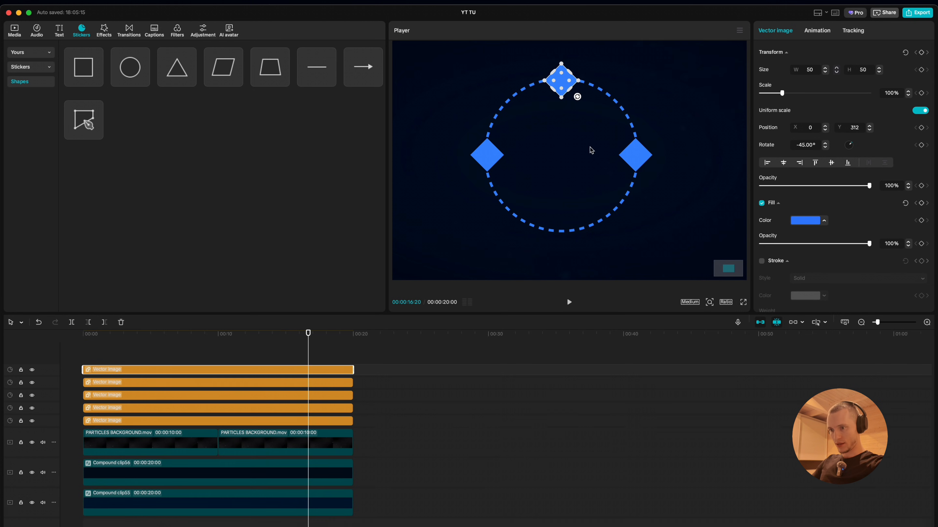
{"action": "left_click_drag", "start_coordinate": [561, 82], "coordinate": [562, 229]}
Combine the circle and its four diamonds into a compound clip and move it to the frame's lower-left corner, about X -1860, Y -981.
{"action": "scroll", "coordinate": [531, 243], "scroll_direction": "down", "scroll_amount": 5}
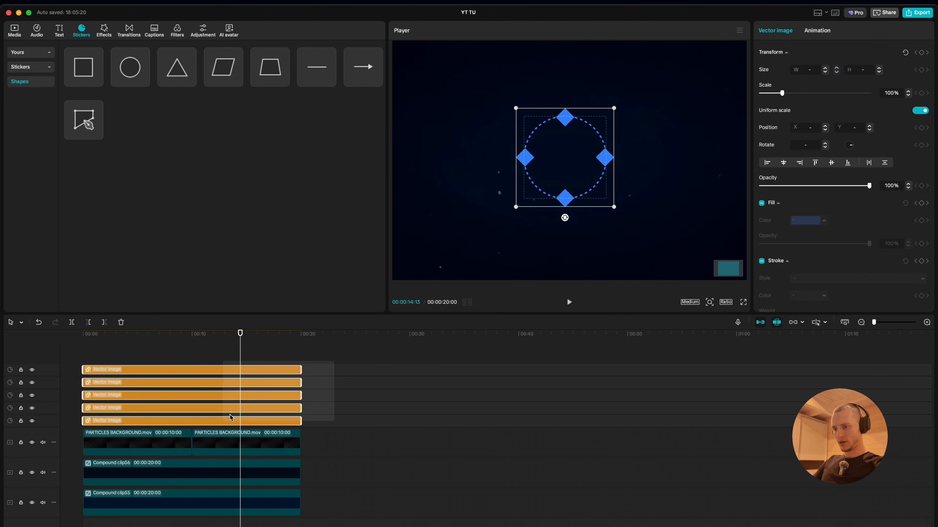
{"action": "scroll", "coordinate": [536, 187], "scroll_direction": "down", "scroll_amount": 2}
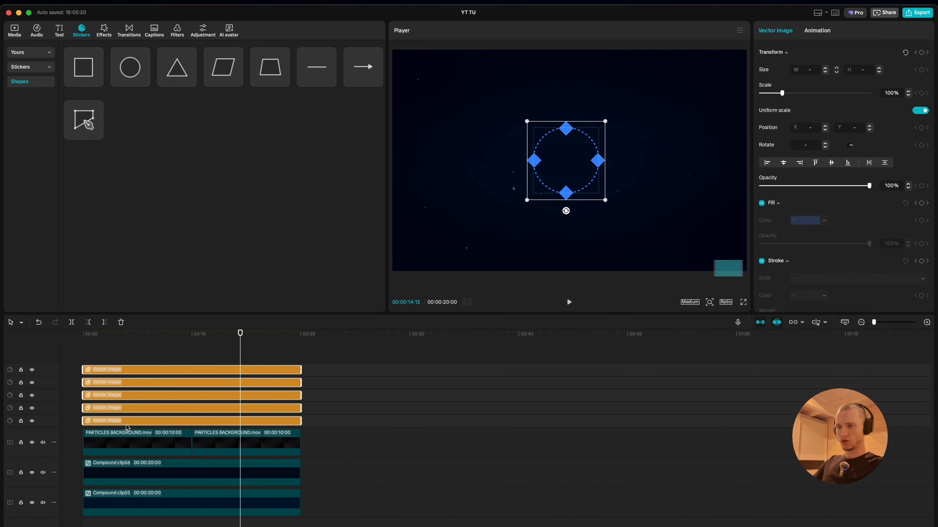
{"action": "key", "text": "alt+g"}
{"action": "scroll", "coordinate": [645, 104], "scroll_direction": "down", "scroll_amount": 4}
{"action": "left_click_drag", "start_coordinate": [620, 134], "coordinate": [502, 197]}
Animate the circle compound clip's rotation with transform keyframes, from 0° at its start to 700° at its end.
{"action": "left_click_drag", "start_coordinate": [240, 352], "coordinate": [55, 359]}
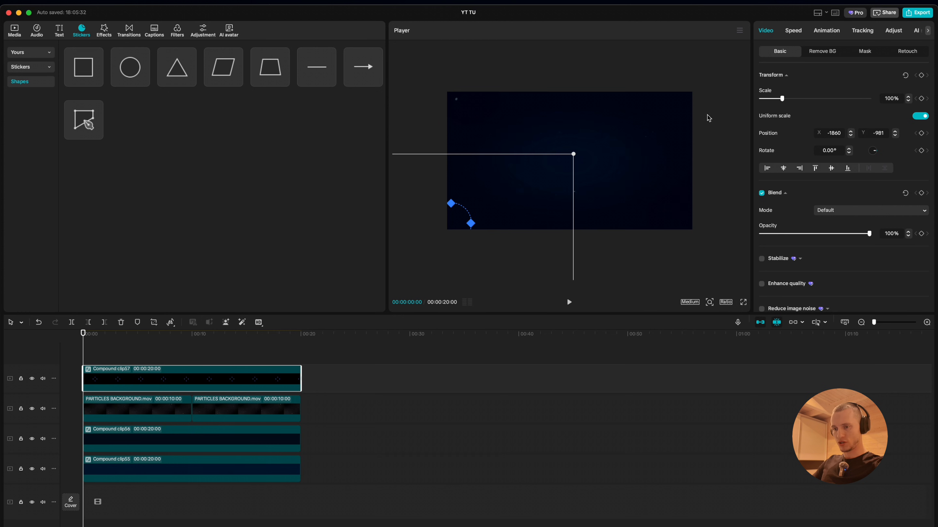
{"action": "left_click", "coordinate": [922, 75]}
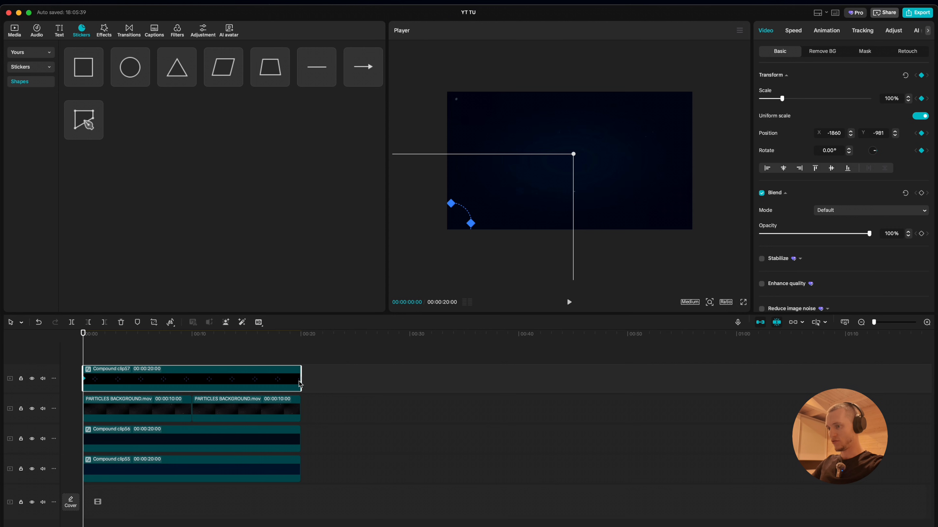
{"action": "left_click", "coordinate": [207, 356]}
{"action": "left_click", "coordinate": [216, 377]}
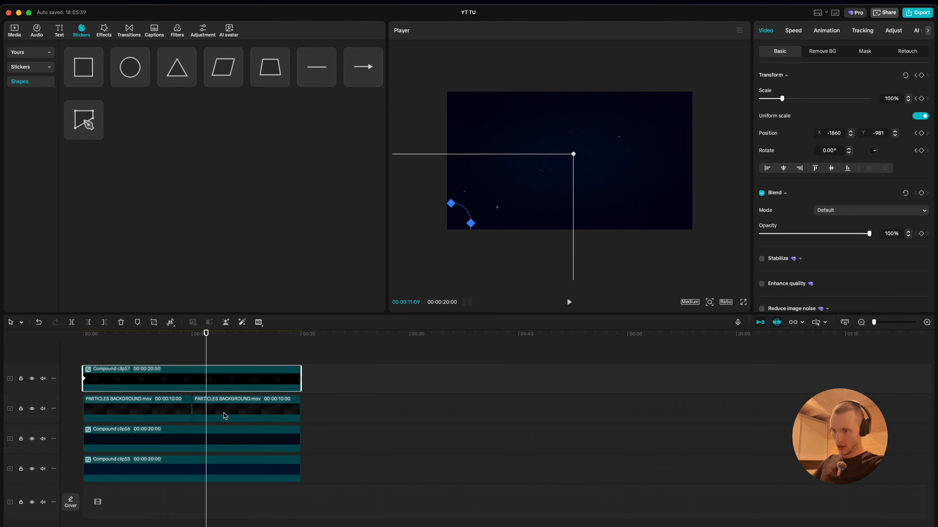
{"action": "left_click", "coordinate": [922, 75]}
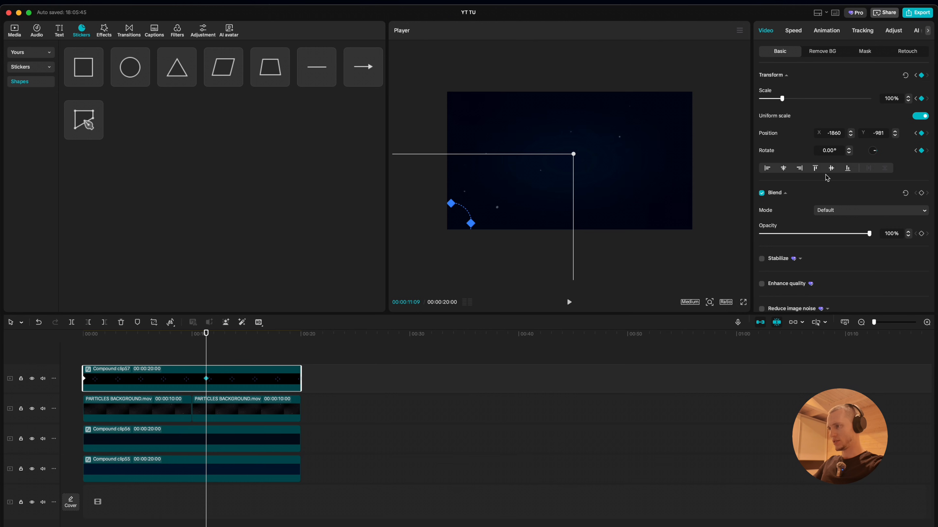
{"action": "type", "text": "700"}
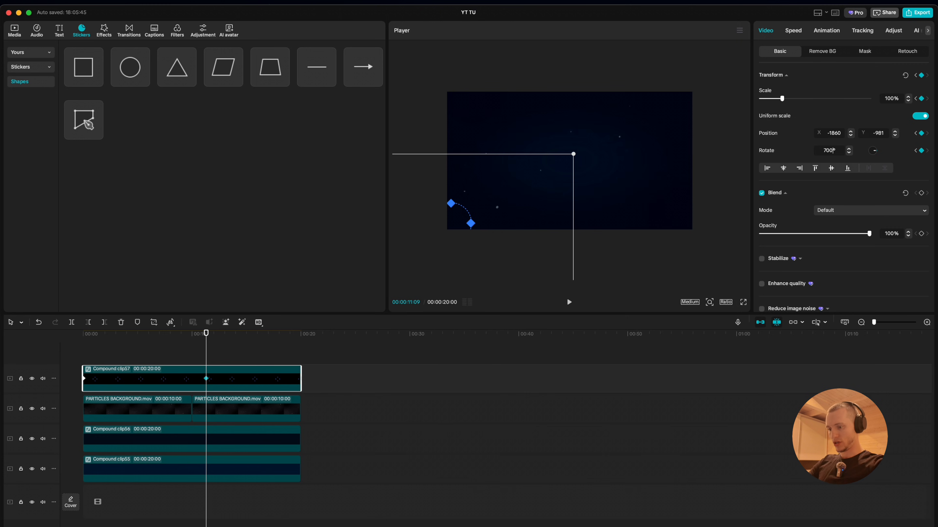
{"action": "key", "text": "Return"}
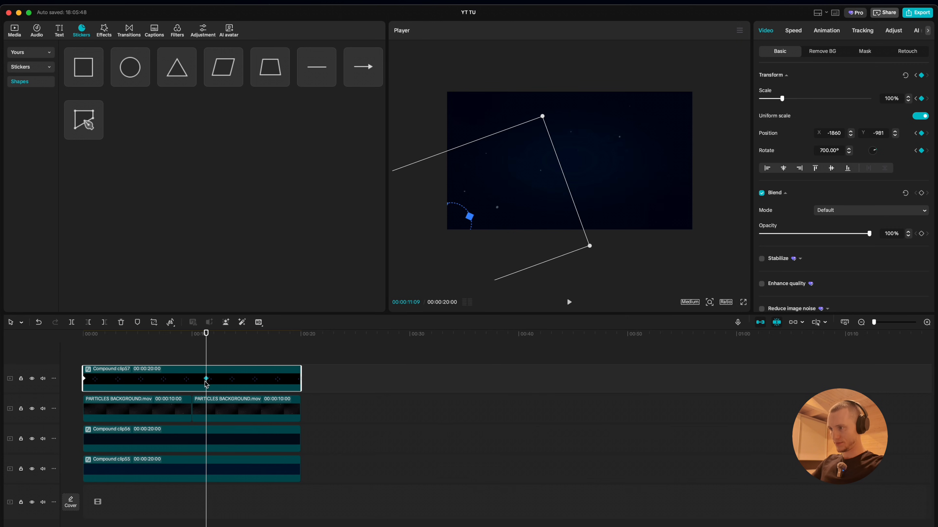
{"action": "left_click_drag", "start_coordinate": [206, 381], "coordinate": [550, 376]}
Play back the first seconds of the timeline to check the lower-left circle's spin.
{"action": "left_click_drag", "start_coordinate": [137, 335], "coordinate": [80, 336]}
{"action": "key", "text": "space"}
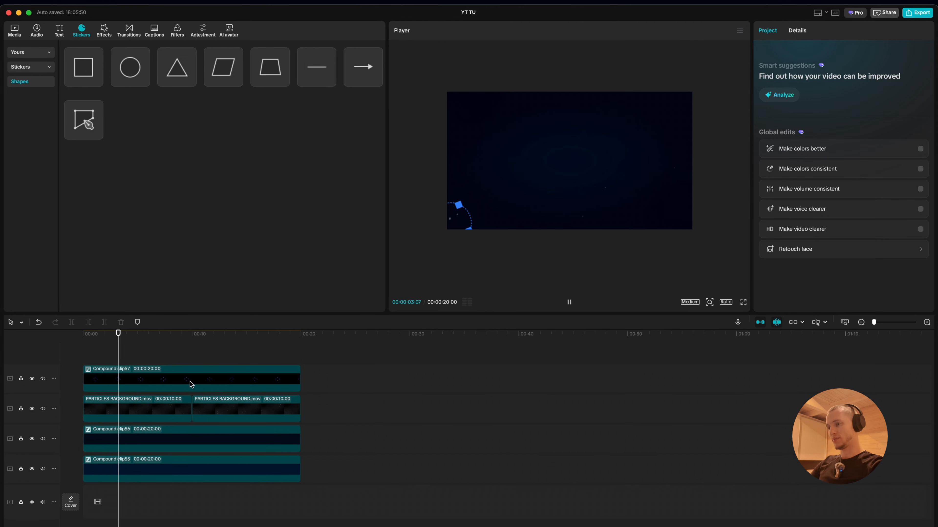
{"action": "key", "text": "space"}
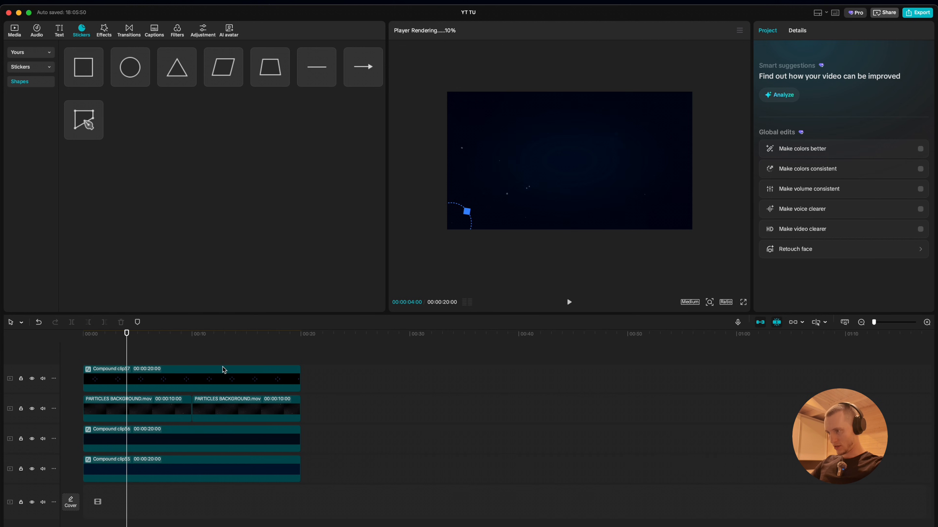
Duplicate the circle compound clip onto a track above, reset its transform and place it in the upper-right corner, about X 1839, Y 1009.
{"action": "left_click_drag", "start_coordinate": [213, 378], "coordinate": [213, 353], "text": "alt"}
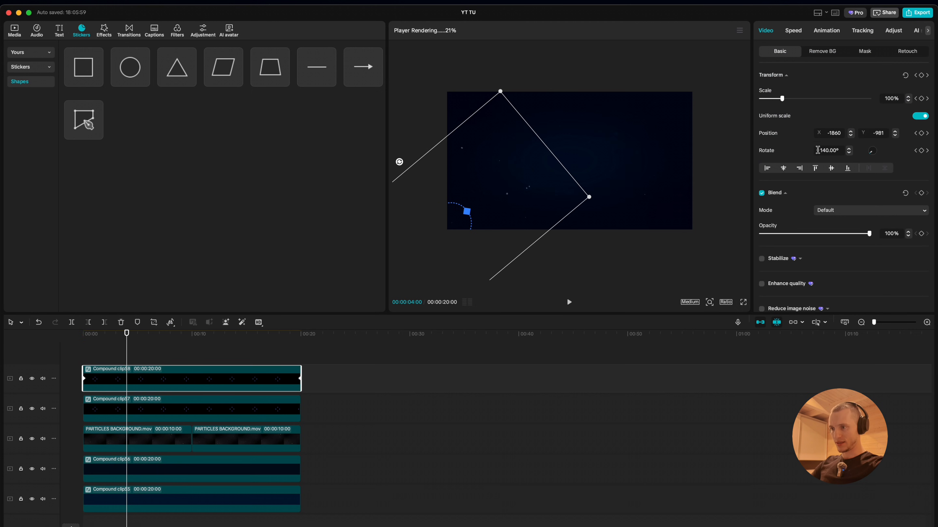
{"action": "left_click", "coordinate": [905, 75]}
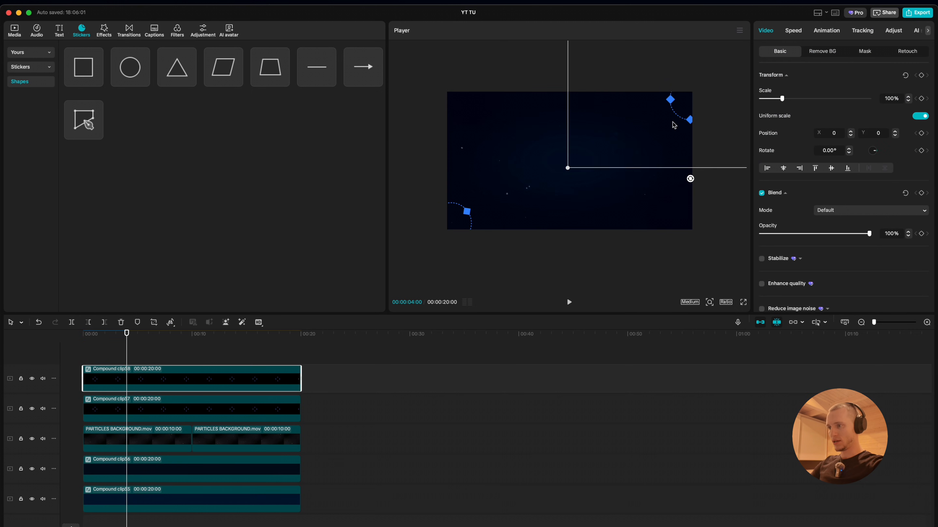
{"action": "left_click_drag", "start_coordinate": [674, 126], "coordinate": [670, 122]}
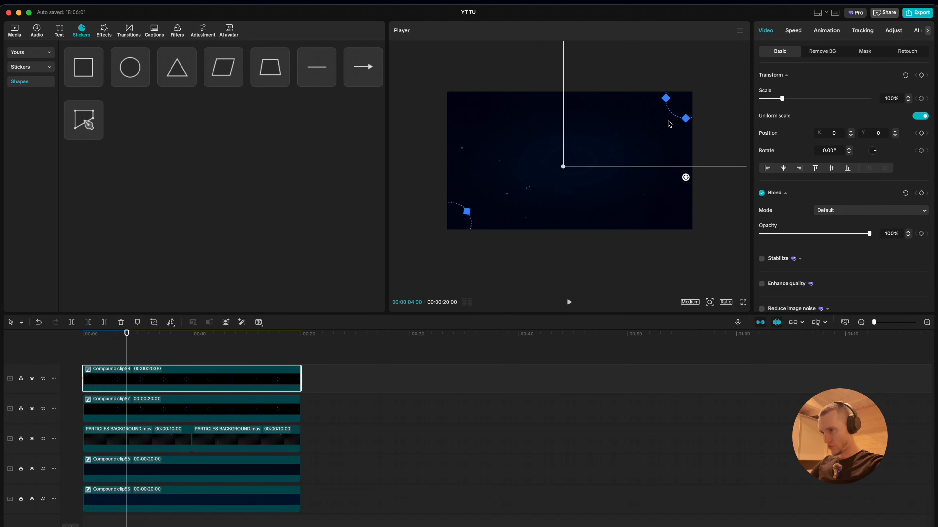
Add a transform keyframe at the start of the upper-right circle clip and set its Y position to 981.
{"action": "left_click", "coordinate": [128, 413]}
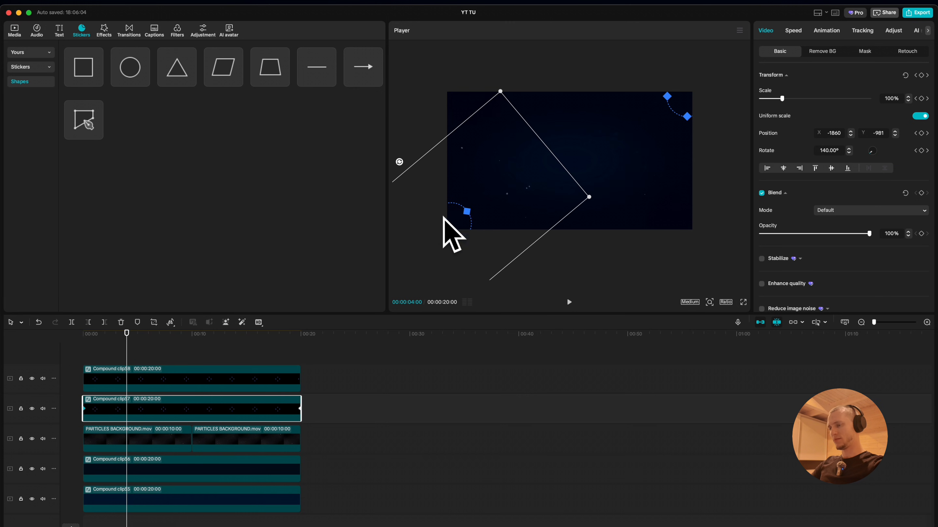
{"action": "left_click", "coordinate": [76, 354]}
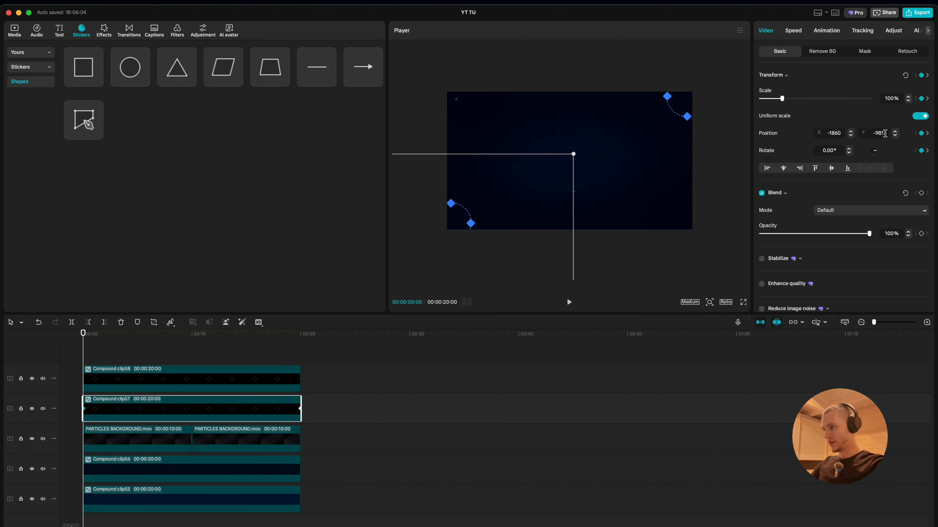
{"action": "left_click", "coordinate": [158, 384]}
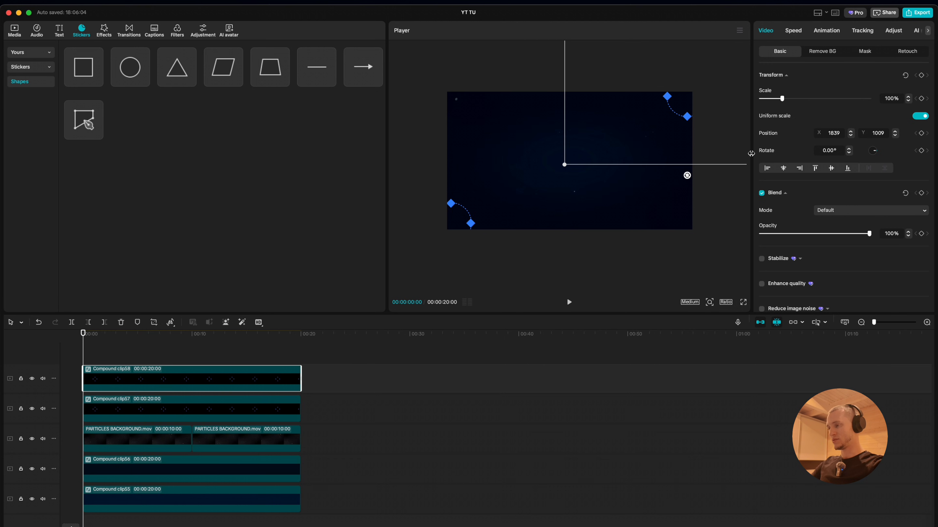
{"action": "left_click", "coordinate": [920, 77]}
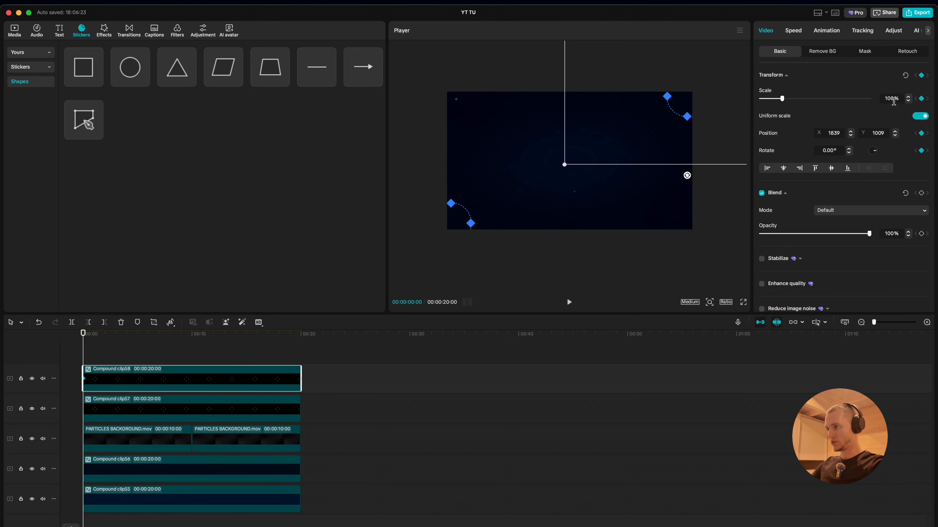
{"action": "left_click", "coordinate": [881, 133]}
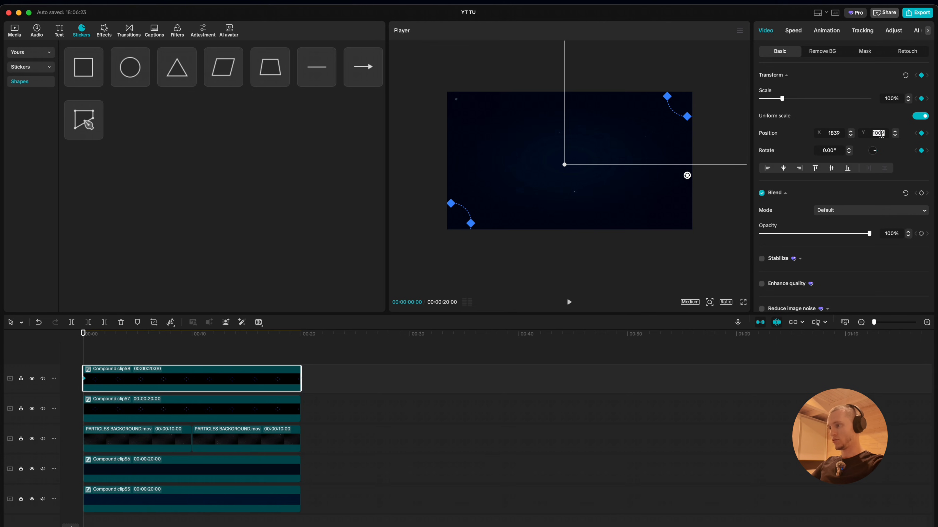
{"action": "type", "text": "9"}
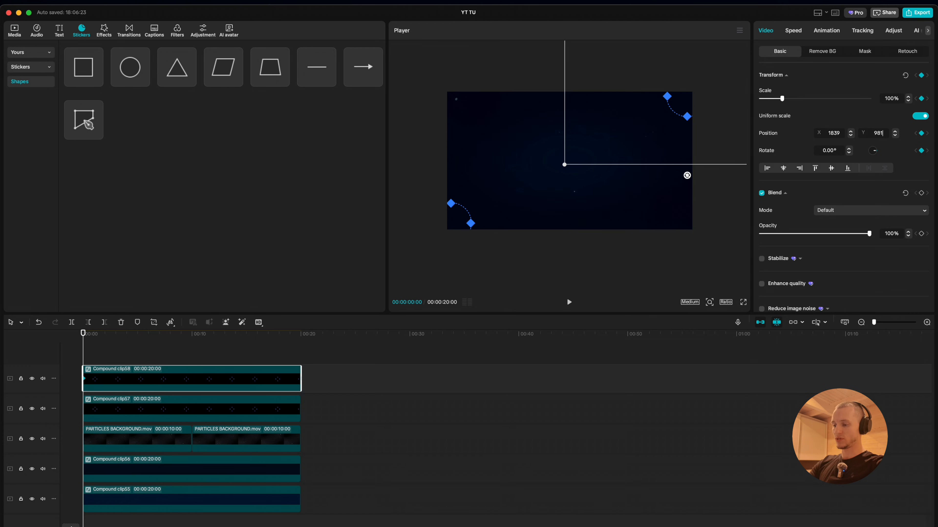
{"action": "type", "text": "81"}
{"action": "key", "text": "Return"}
Set the upper-right circle clip's X position to 1860 to mirror the lower-left clip's placement.
{"action": "left_click", "coordinate": [168, 401]}
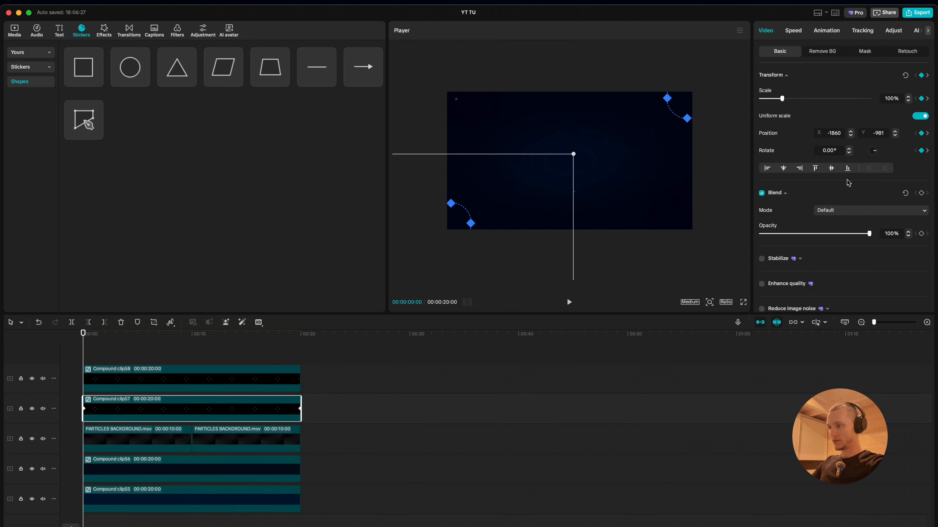
{"action": "left_click", "coordinate": [167, 374]}
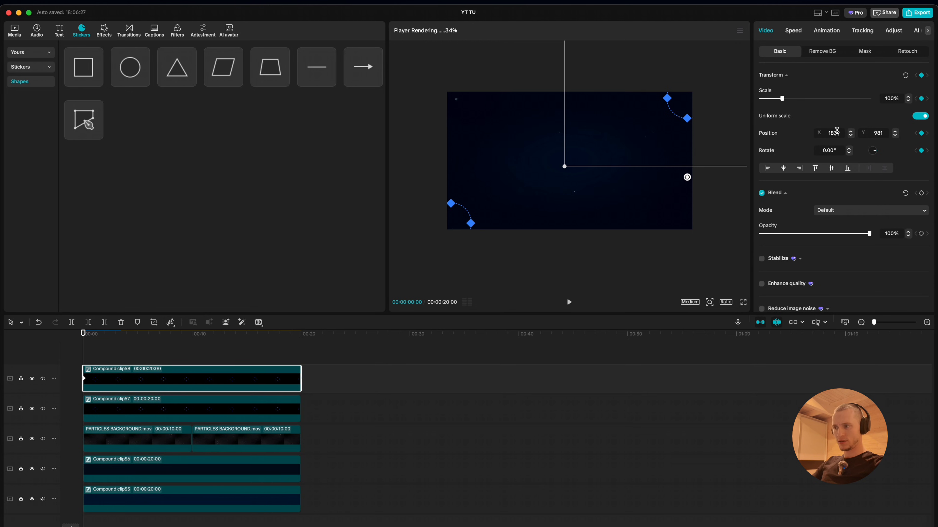
{"action": "left_click", "coordinate": [257, 355]}
{"action": "left_click", "coordinate": [130, 379]}
{"action": "left_click", "coordinate": [55, 373]}
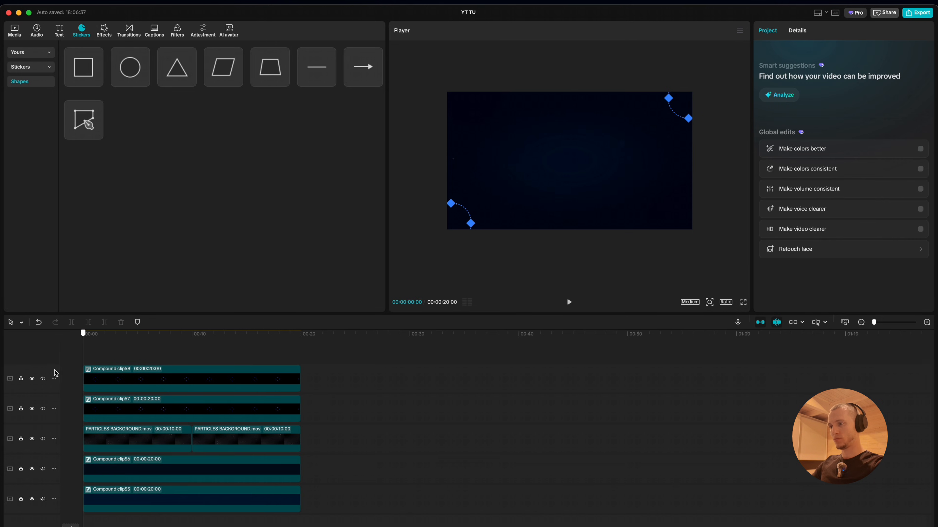
Add a second transform keyframe to the upper-right circle clip with rotation 700° and move it to the clip's end.
{"action": "left_click", "coordinate": [108, 391]}
{"action": "key", "text": "space"}
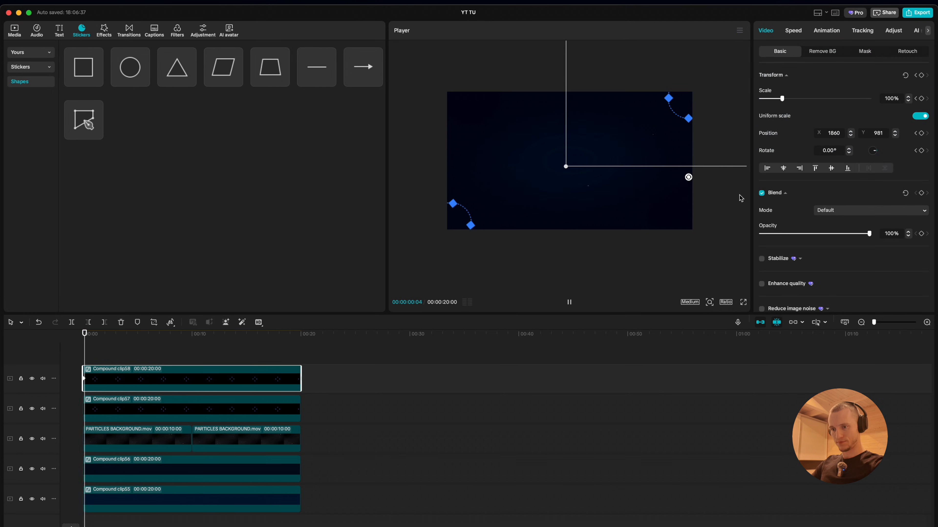
{"action": "left_click", "coordinate": [207, 350]}
{"action": "left_click", "coordinate": [229, 355]}
{"action": "left_click", "coordinate": [228, 382]}
{"action": "left_click", "coordinate": [920, 76]}
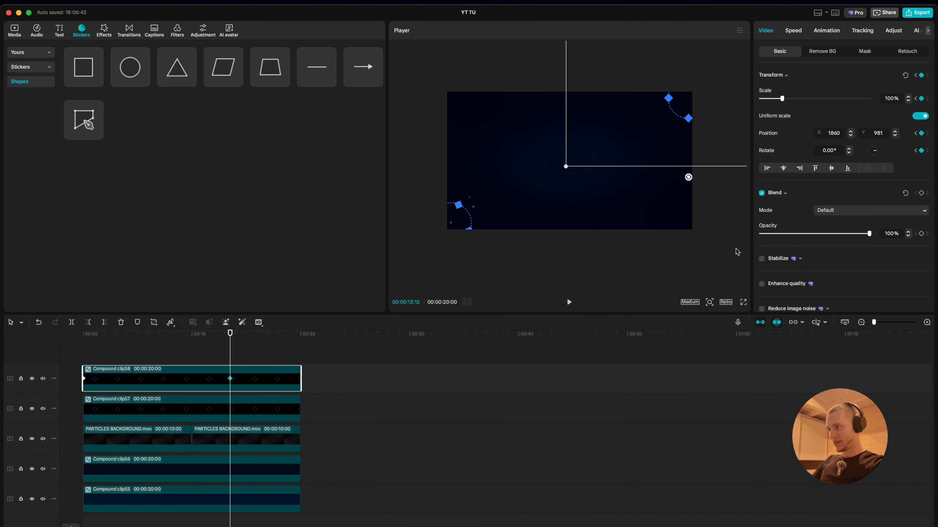
{"action": "type", "text": "7"}
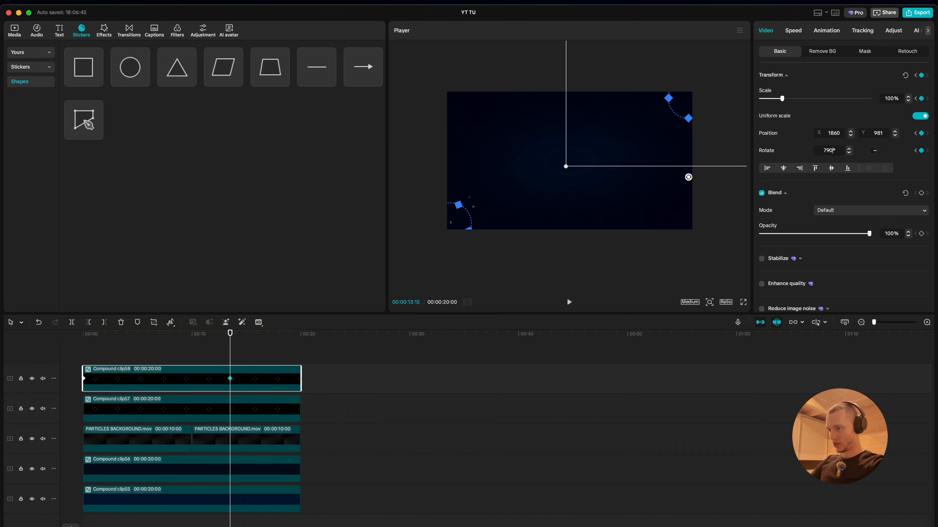
{"action": "key", "text": "Return"}
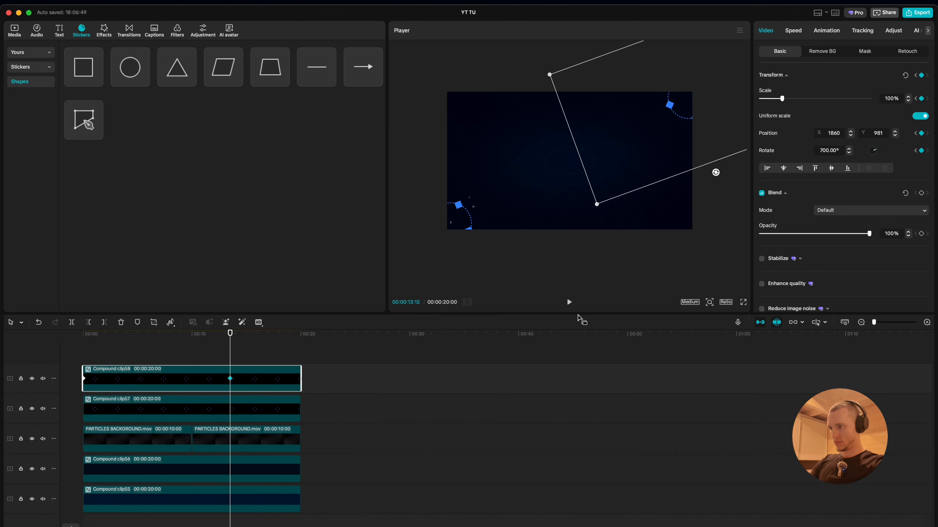
{"action": "left_click_drag", "start_coordinate": [228, 379], "coordinate": [364, 369]}
Play the timeline from the start to check both corner circles spinning together.
{"action": "left_click", "coordinate": [286, 359]}
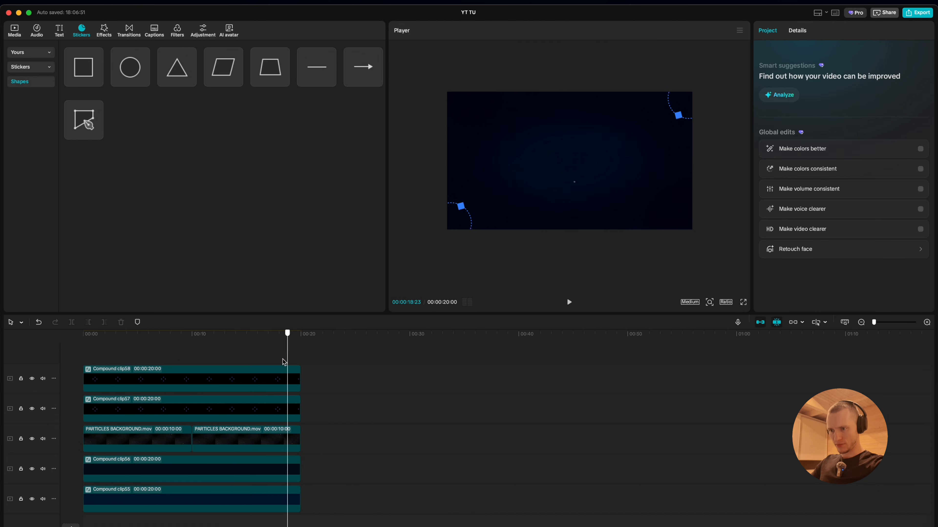
{"action": "left_click", "coordinate": [83, 357]}
{"action": "key", "text": "space"}
{"action": "left_click", "coordinate": [195, 378]}
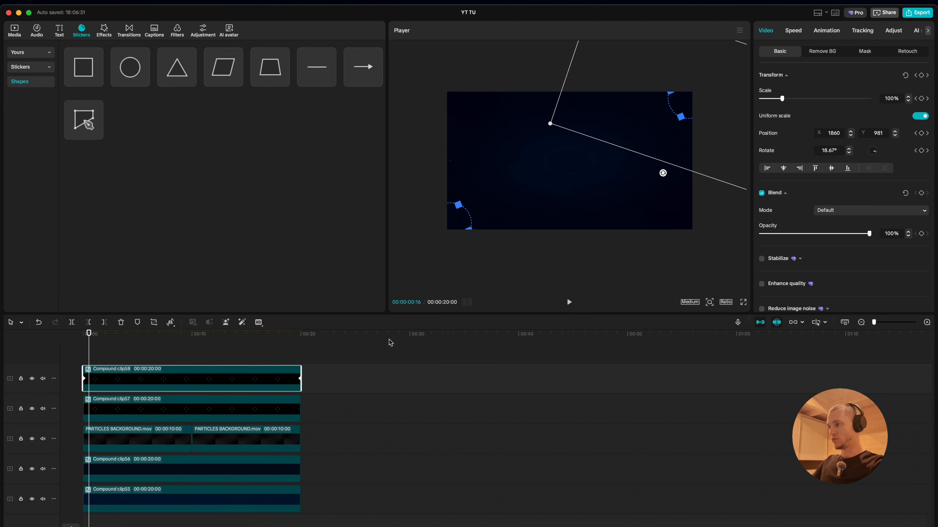
{"action": "key", "text": "space"}
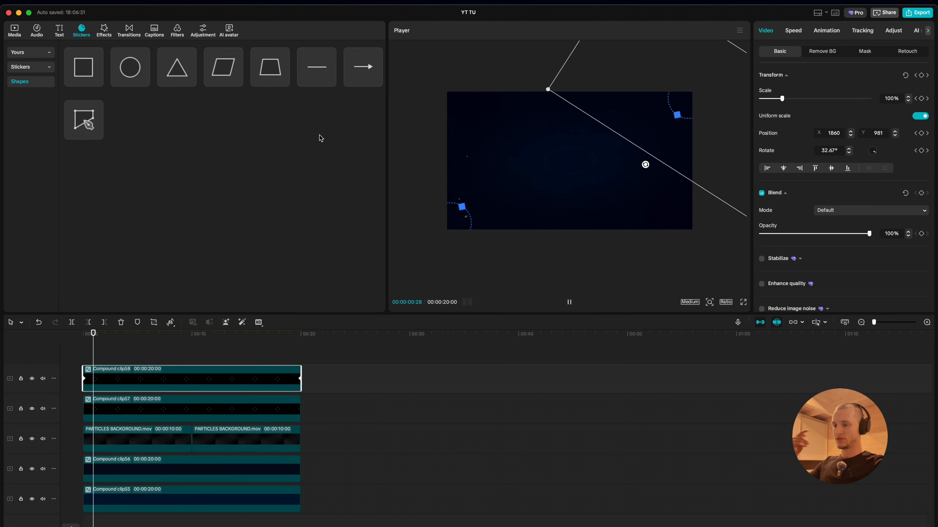
{"action": "left_click", "coordinate": [268, 355]}
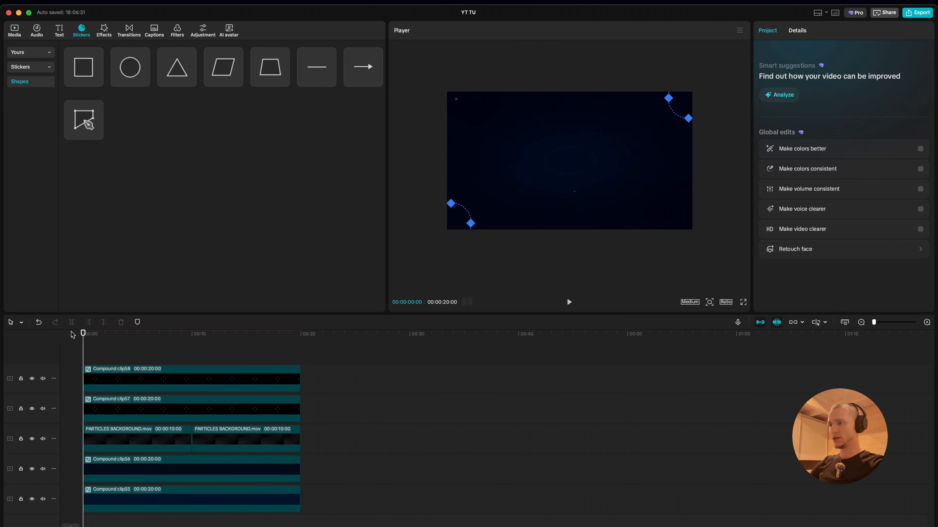
Search the video effects for glow 2, apply Glow 2 to both corner circle clips, and play the timeline from the start.
{"action": "left_click", "coordinate": [104, 31]}
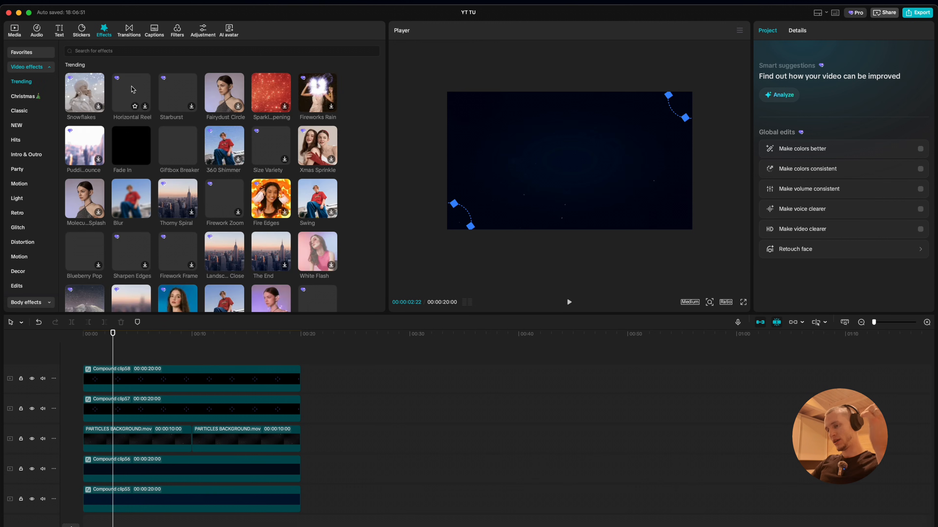
{"action": "left_click", "coordinate": [94, 54]}
{"action": "type", "text": "glow 2"}
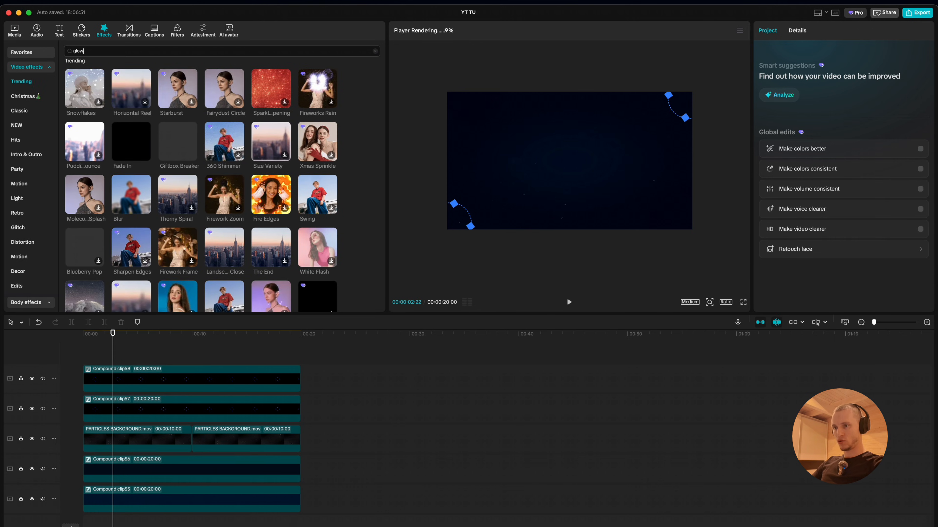
{"action": "key", "text": "Return"}
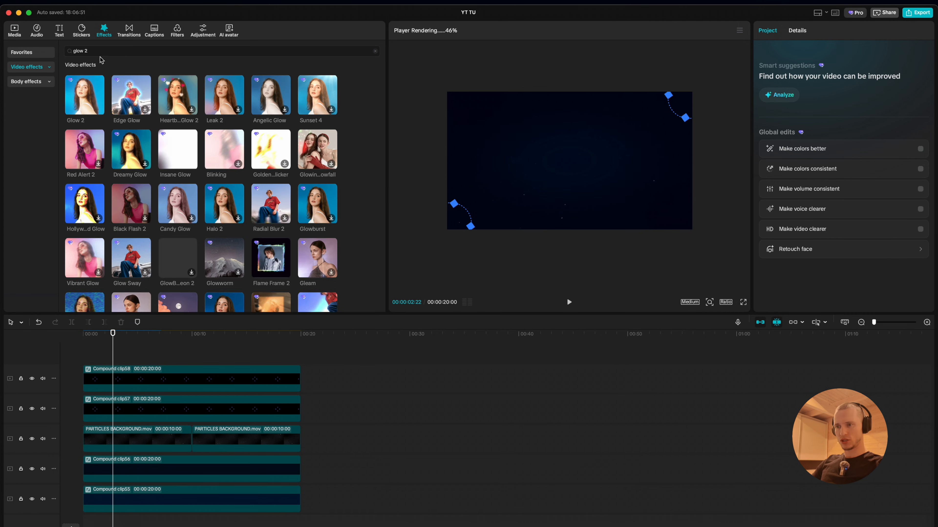
{"action": "left_click_drag", "start_coordinate": [75, 111], "coordinate": [126, 380]}
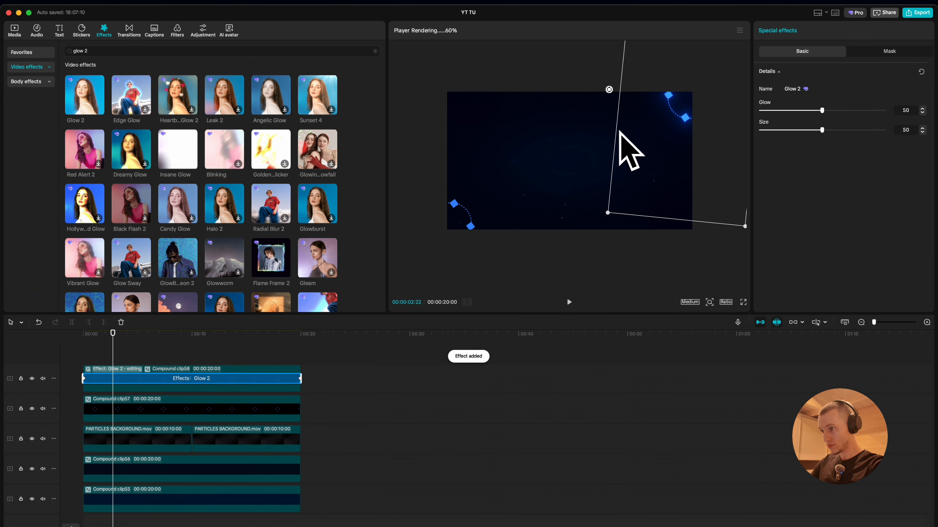
{"action": "left_click_drag", "start_coordinate": [85, 97], "coordinate": [130, 410]}
{"action": "left_click", "coordinate": [71, 361]}
{"action": "key", "text": "space"}
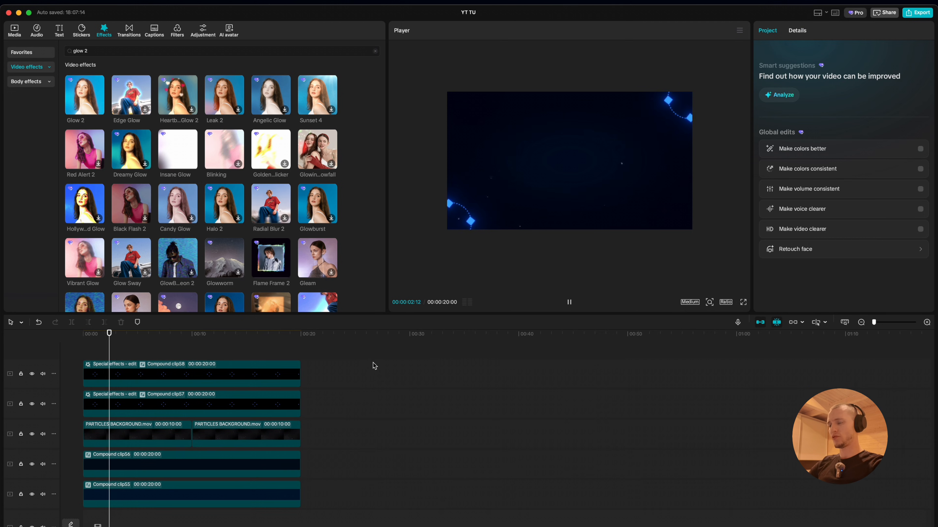
Combine both circle clips, the particle clips and the background clips into a single compound clip.
{"action": "left_click_drag", "start_coordinate": [366, 365], "coordinate": [116, 470]}
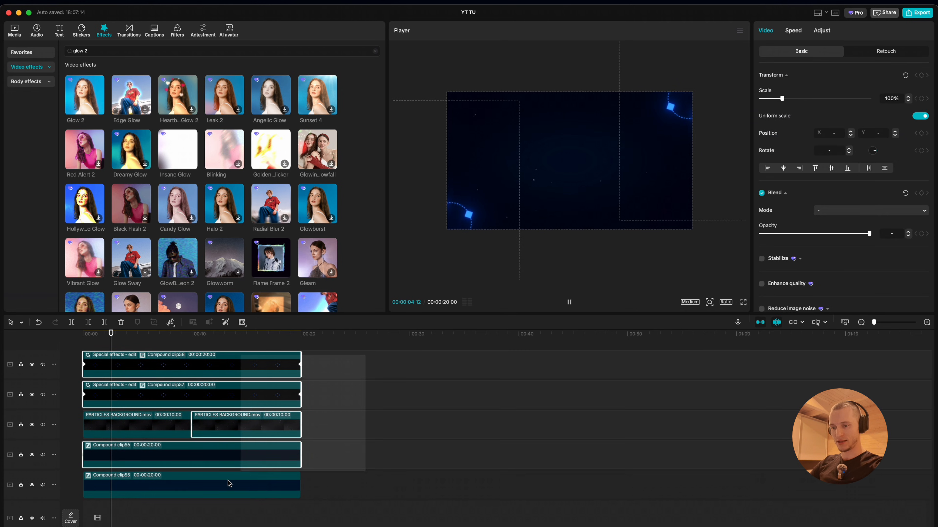
{"action": "left_click", "coordinate": [258, 489], "text": "super"}
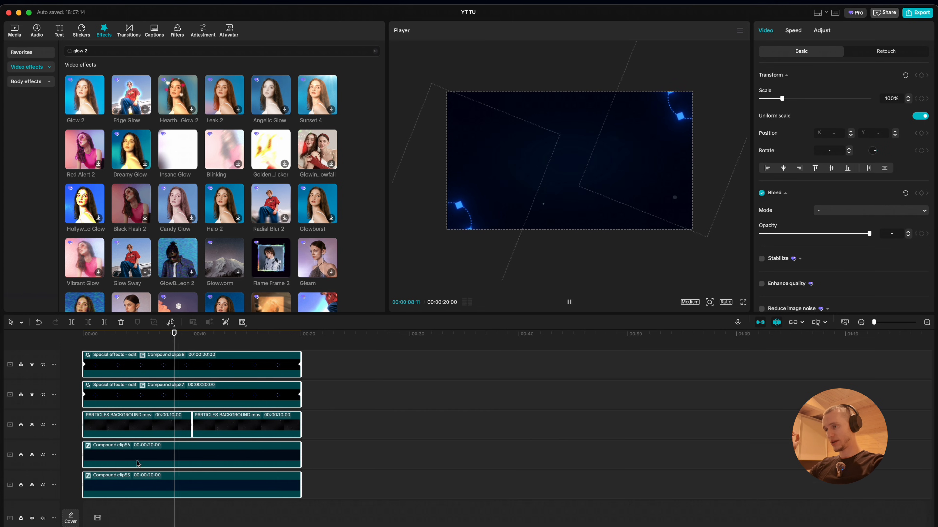
{"action": "scroll", "coordinate": [225, 397], "scroll_direction": "up", "scroll_amount": 2}
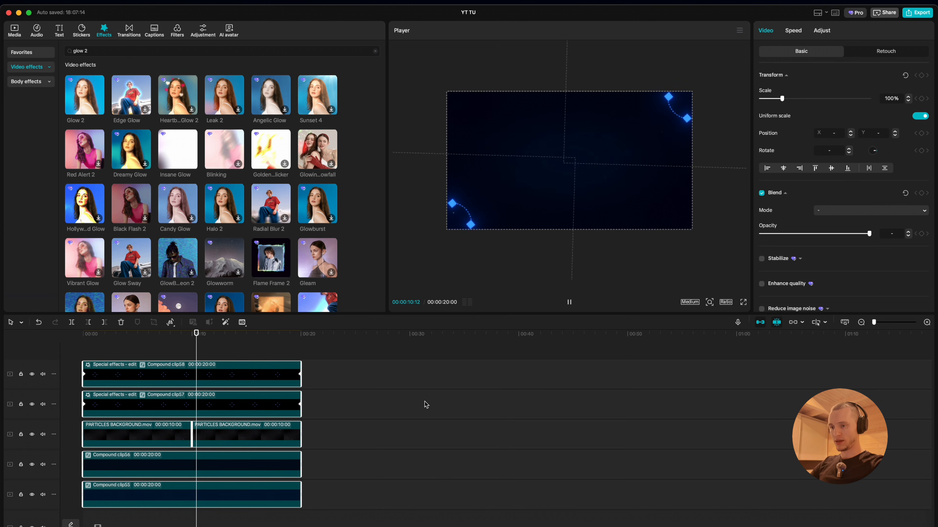
{"action": "key", "text": "space"}
{"action": "left_click_drag", "start_coordinate": [376, 359], "coordinate": [115, 493]}
{"action": "key", "text": "alt+g"}
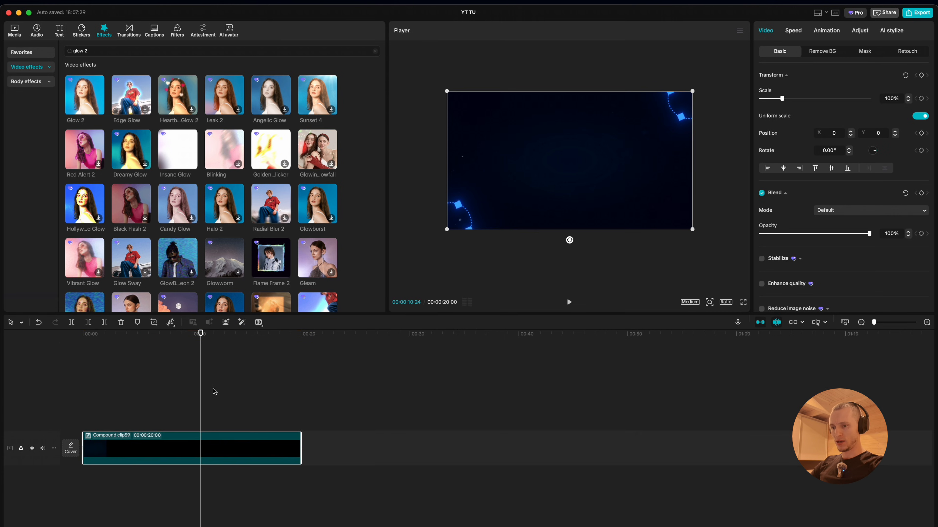
Play the combined background clip from the beginning to check the glowing, spinning corner circles.
{"action": "left_click_drag", "start_coordinate": [201, 392], "coordinate": [2, 393]}
{"action": "key", "text": "space"}
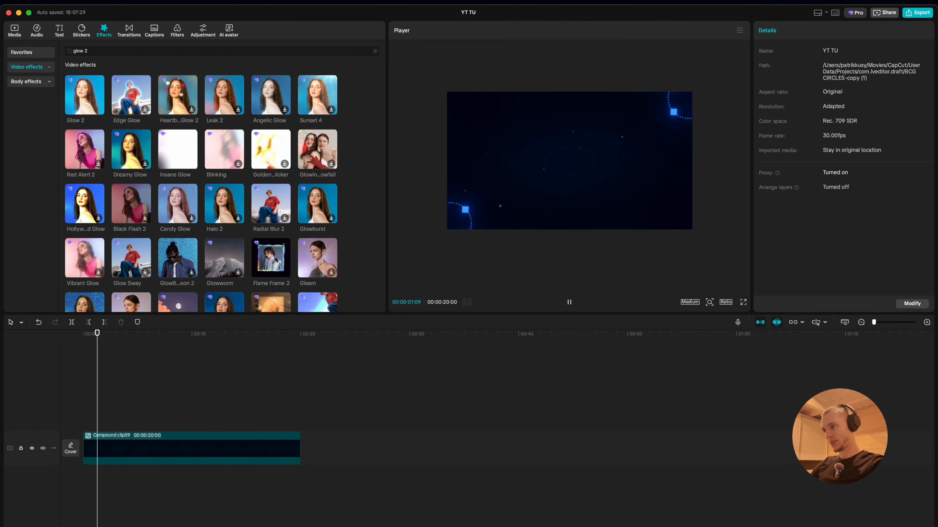
{"action": "key", "text": "space"}
Examine the favorite, brand and trending stickers and the basic shapes available for building graphics.
{"action": "left_click", "coordinate": [82, 30]}
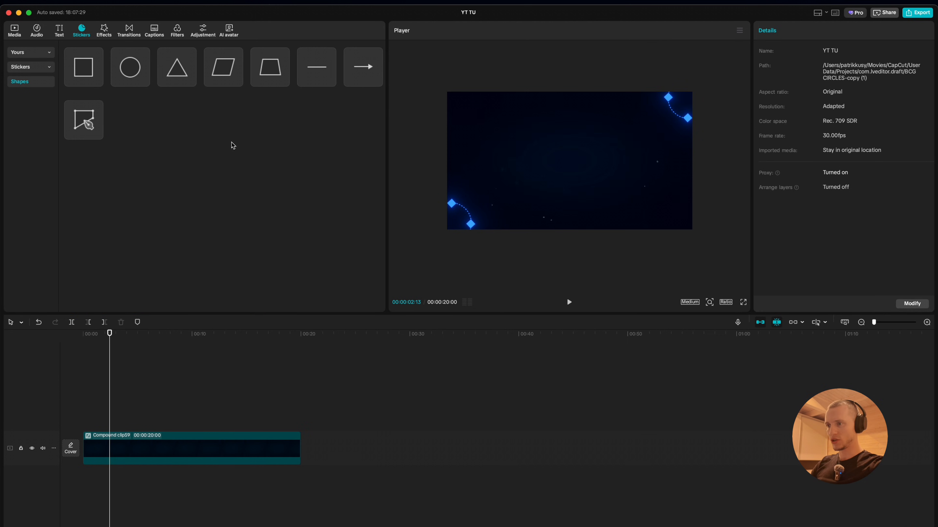
{"action": "left_click", "coordinate": [32, 53]}
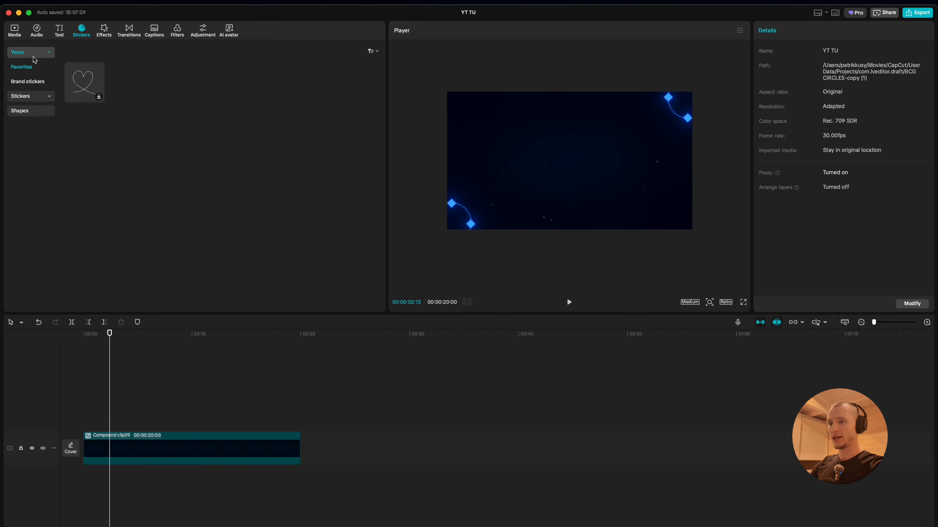
{"action": "left_click", "coordinate": [21, 81]}
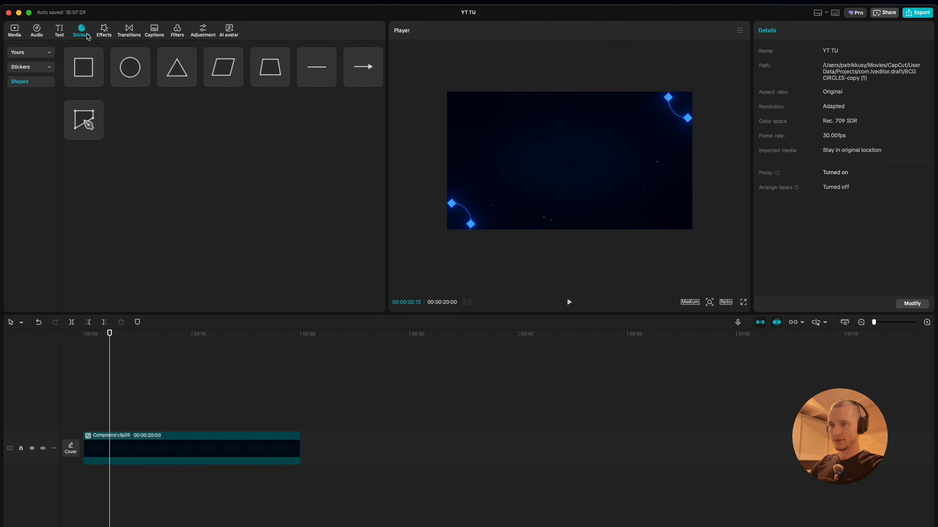
{"action": "left_click", "coordinate": [33, 52]}
{"action": "left_click", "coordinate": [24, 75]}
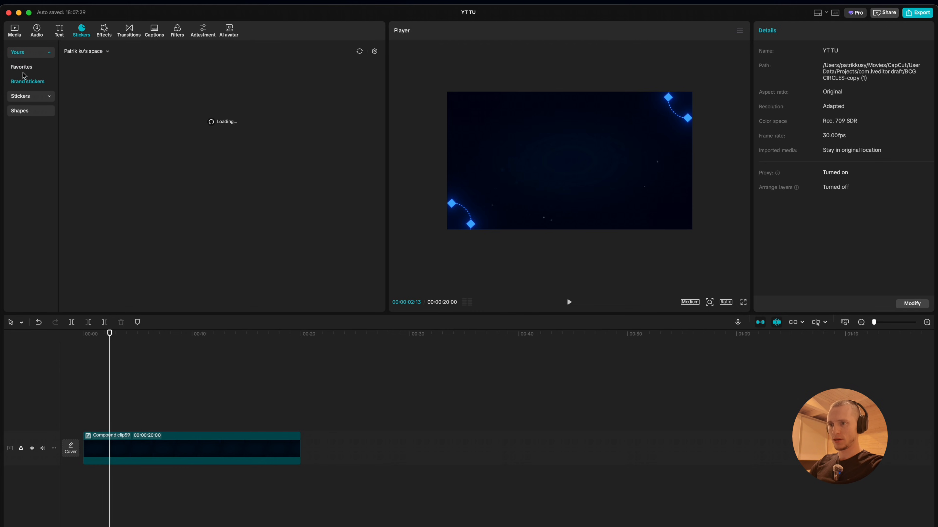
{"action": "left_click", "coordinate": [32, 96]}
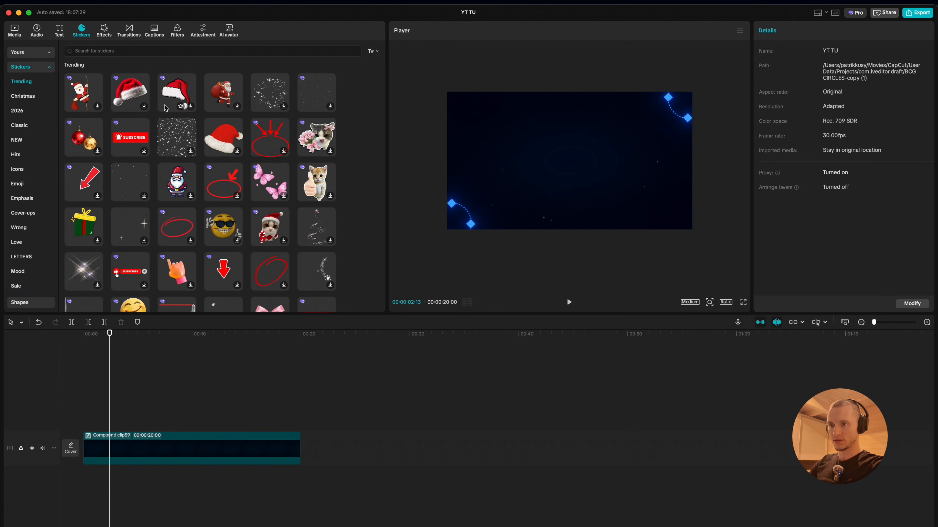
{"action": "scroll", "coordinate": [166, 108], "scroll_direction": "down", "scroll_amount": 15}
{"action": "scroll", "coordinate": [39, 77], "scroll_direction": "down", "scroll_amount": 1}
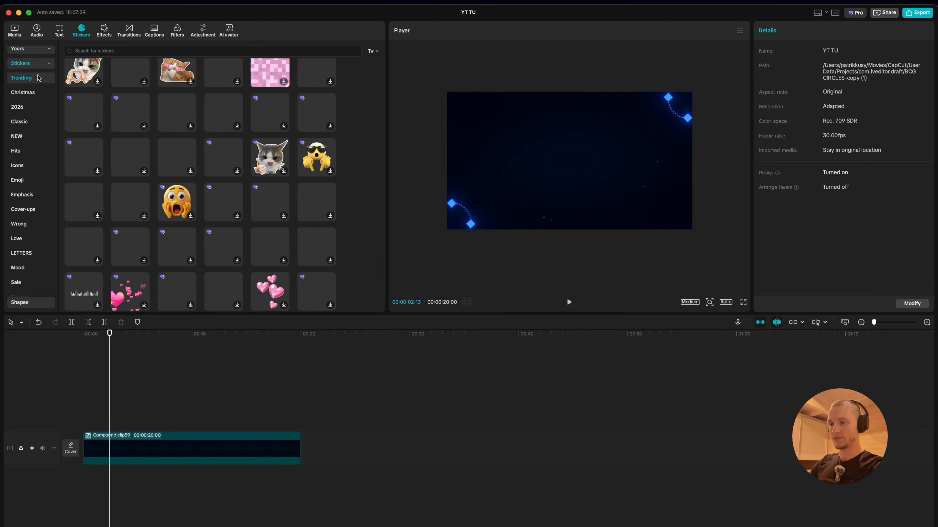
{"action": "left_click", "coordinate": [33, 63]}
{"action": "left_click", "coordinate": [32, 81]}
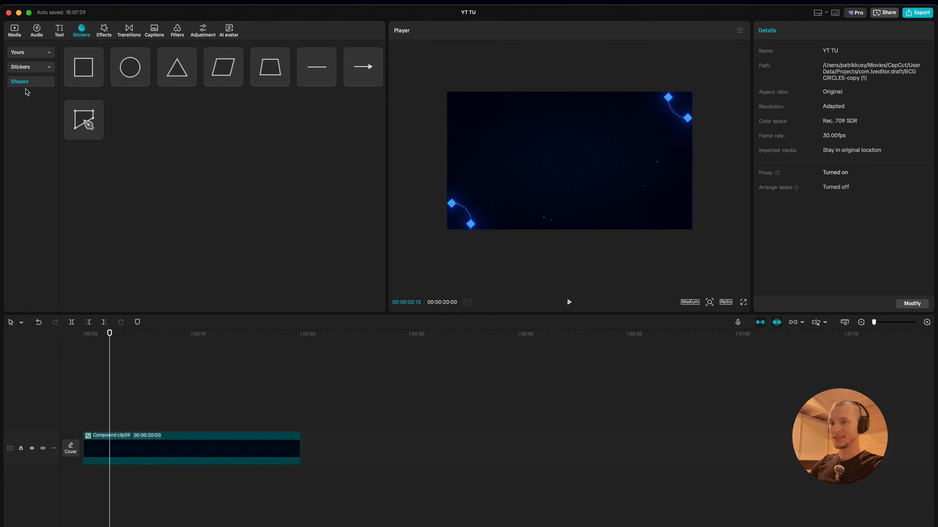
{"action": "mouse_move", "coordinate": [93, 68]}
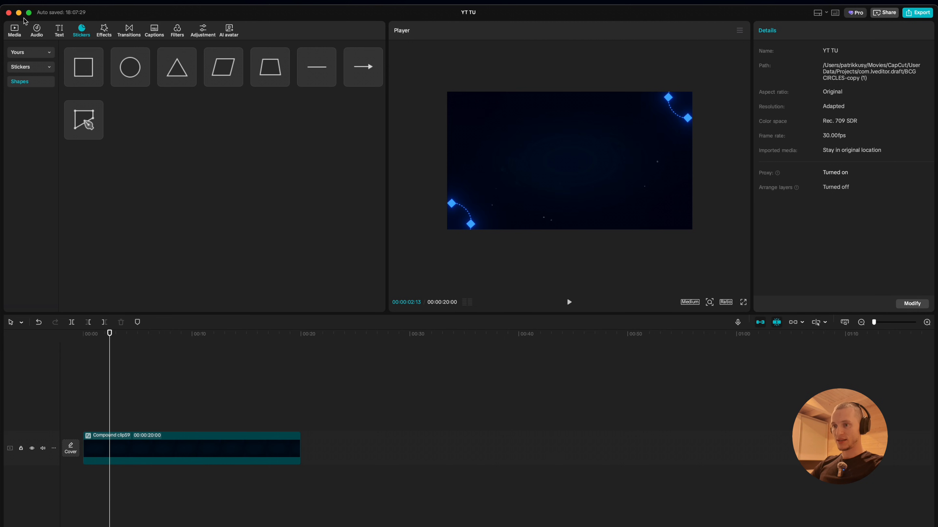
{"action": "left_click", "coordinate": [58, 33]}
{"action": "left_click", "coordinate": [84, 28]}
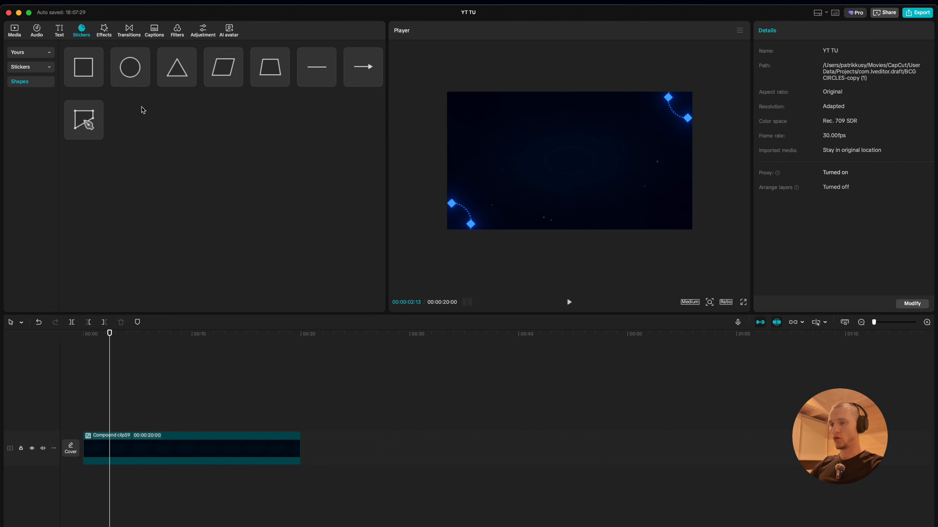
Add a square shape over the full 20-second timeline and reshape it into a rounded rectangle about 557 by 329.
{"action": "left_click", "coordinate": [97, 82]}
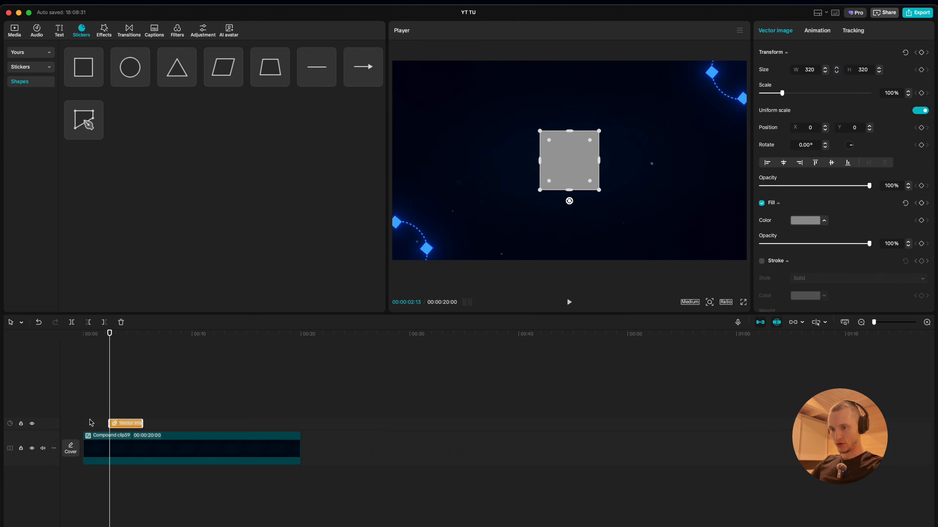
{"action": "left_click_drag", "start_coordinate": [123, 423], "coordinate": [301, 423]}
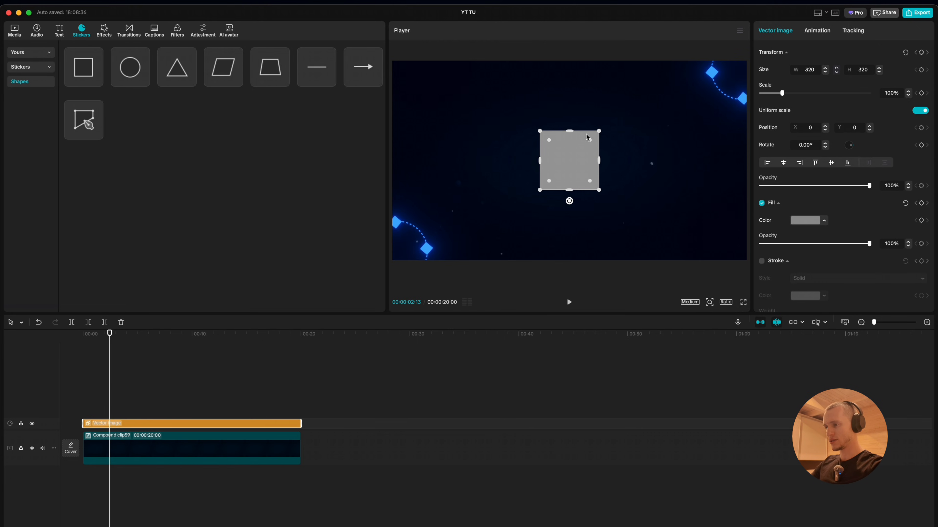
{"action": "mouse_move", "coordinate": [570, 130]}
{"action": "left_mouse_down"}
{"action": "mouse_move", "coordinate": [566, 169]}
{"action": "mouse_move", "coordinate": [574, 131]}
{"action": "left_mouse_up"}
{"action": "mouse_move", "coordinate": [539, 161]}
{"action": "left_mouse_down"}
{"action": "mouse_move", "coordinate": [511, 165]}
{"action": "mouse_move", "coordinate": [542, 146]}
{"action": "left_mouse_up"}
{"action": "scroll", "coordinate": [541, 145], "scroll_direction": "up", "scroll_amount": 3}
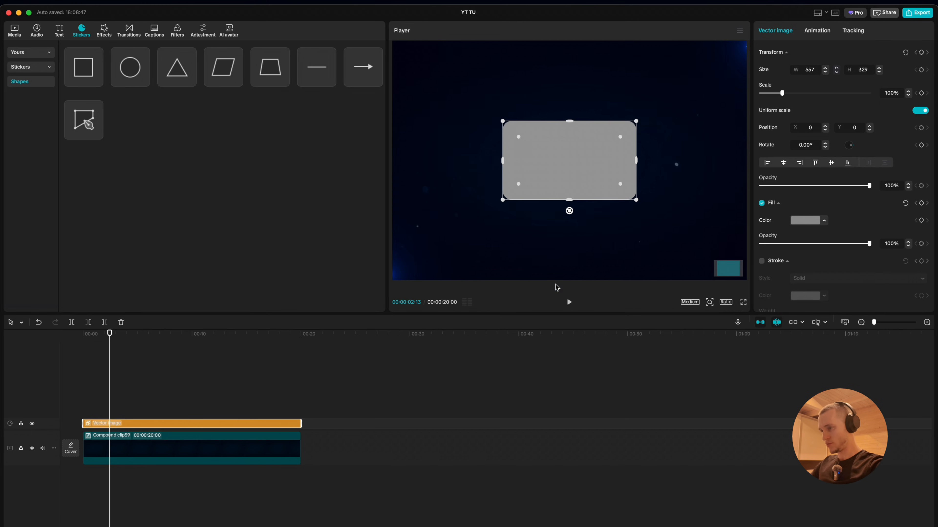
Try a dotted stroke on the rectangle, remove it, and switch the fill to a gradient with a light blue first stop, 5DC8E8.
{"action": "left_click", "coordinate": [762, 261]}
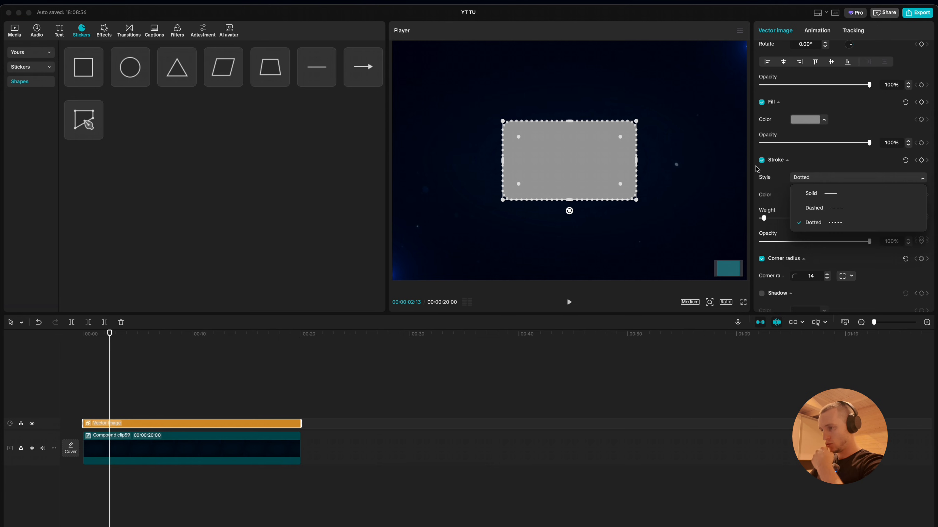
{"action": "left_click", "coordinate": [762, 161]}
{"action": "left_click", "coordinate": [812, 122]}
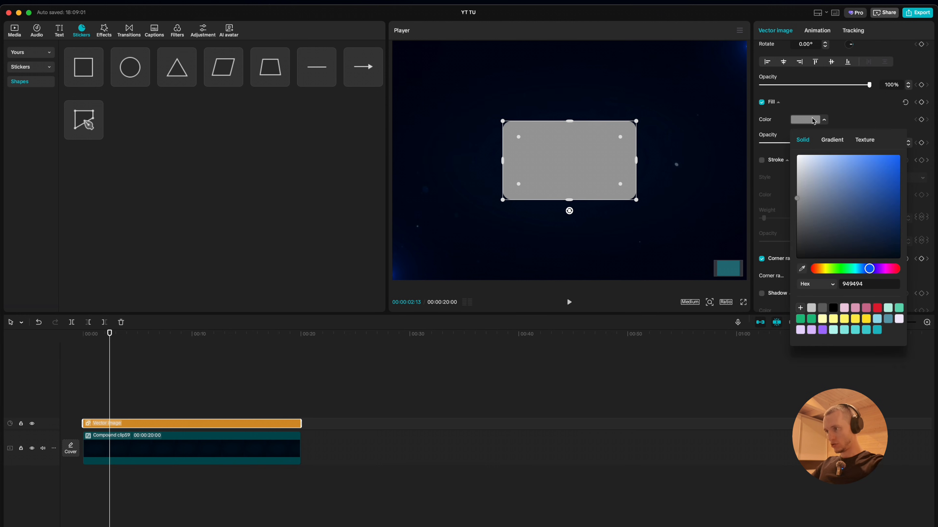
{"action": "left_click", "coordinate": [825, 144]}
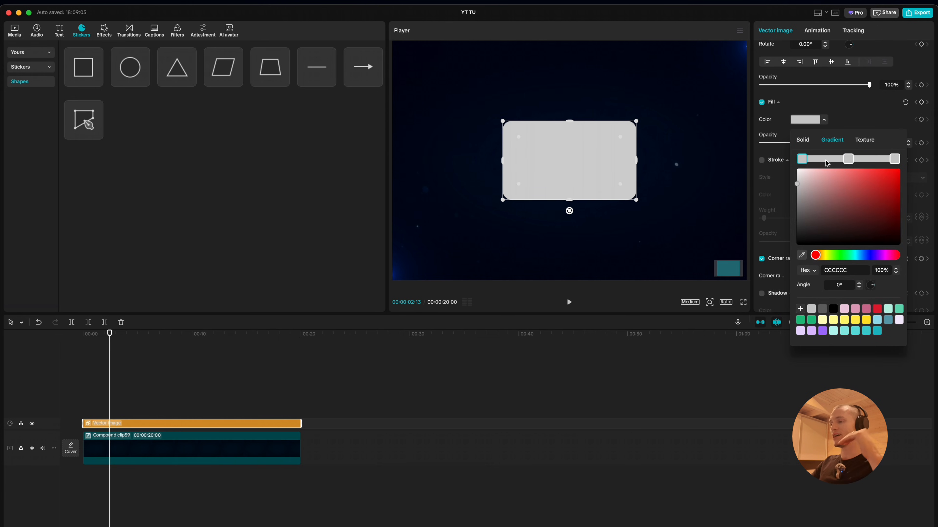
{"action": "left_click_drag", "start_coordinate": [872, 255], "coordinate": [863, 255]}
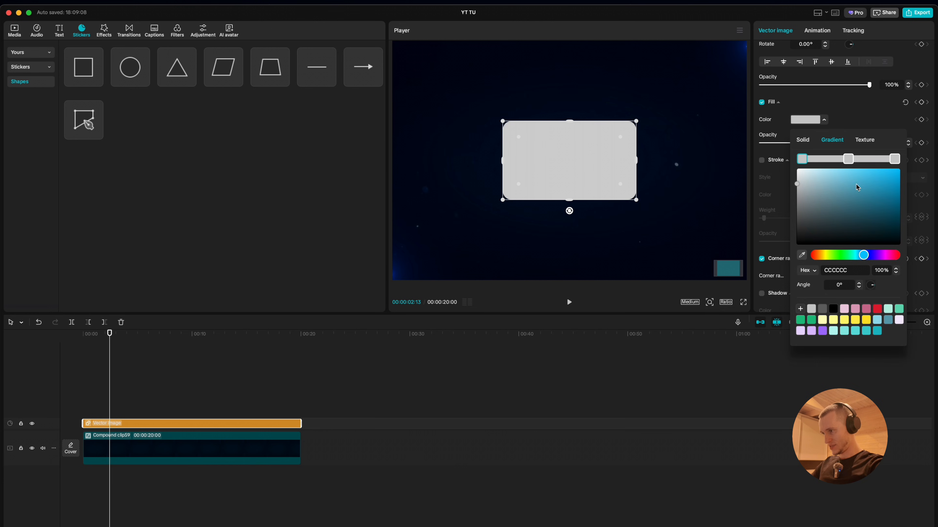
{"action": "left_click", "coordinate": [859, 176]}
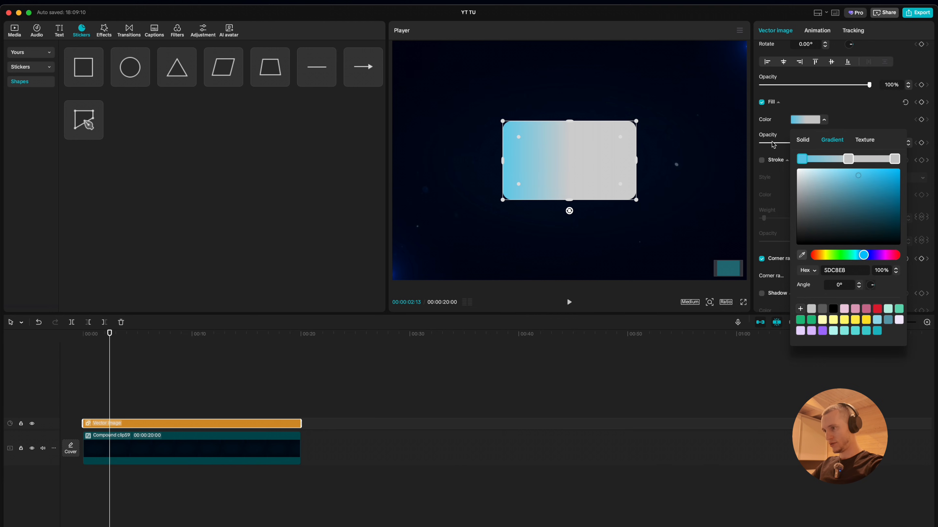
Set the rectangle gradient's middle stop to blue 41ABEB and its last stop to dark blue 145081.
{"action": "left_click", "coordinate": [848, 159]}
{"action": "left_click", "coordinate": [865, 255]}
{"action": "left_click", "coordinate": [875, 177]}
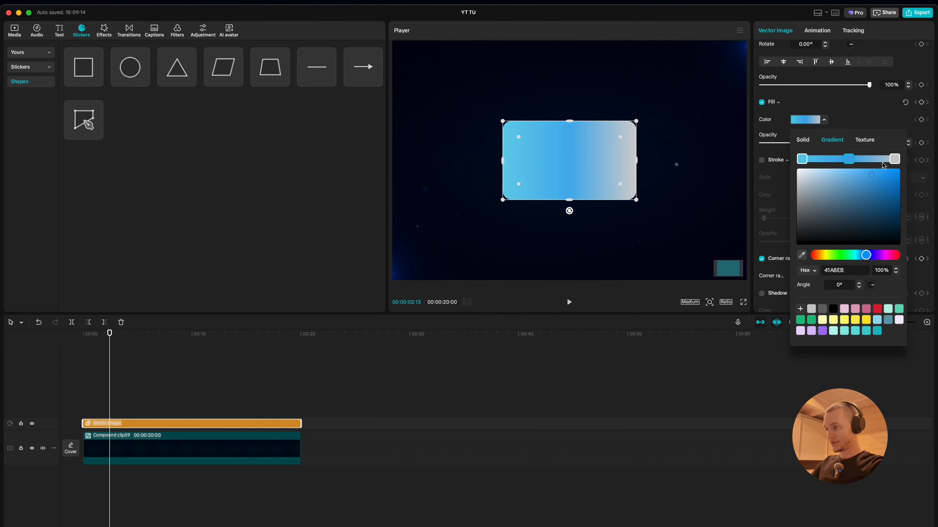
{"action": "left_click", "coordinate": [895, 159]}
{"action": "left_click", "coordinate": [861, 255]}
{"action": "left_click", "coordinate": [884, 219]}
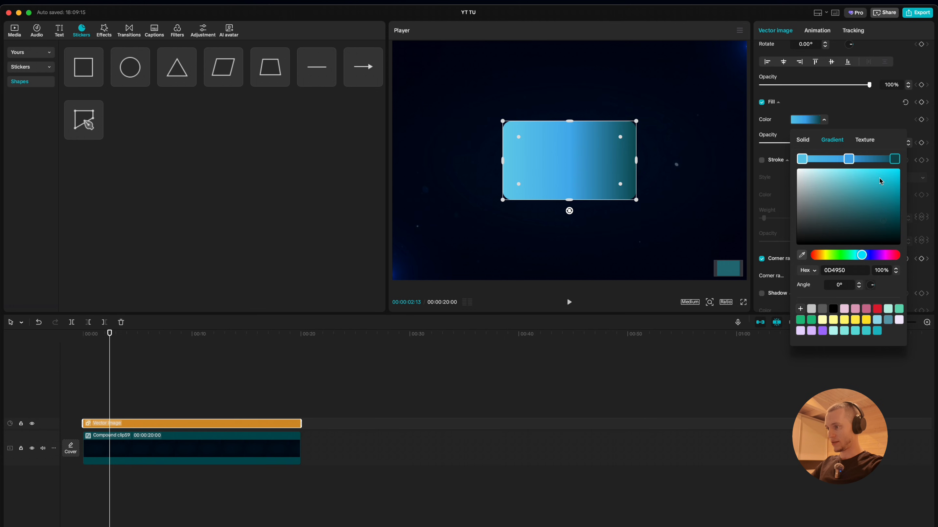
{"action": "left_click", "coordinate": [881, 180]}
{"action": "left_click", "coordinate": [867, 255]}
{"action": "mouse_move", "coordinate": [882, 205]}
{"action": "left_mouse_down"}
{"action": "mouse_move", "coordinate": [899, 207]}
{"action": "mouse_move", "coordinate": [881, 206]}
{"action": "left_mouse_up"}
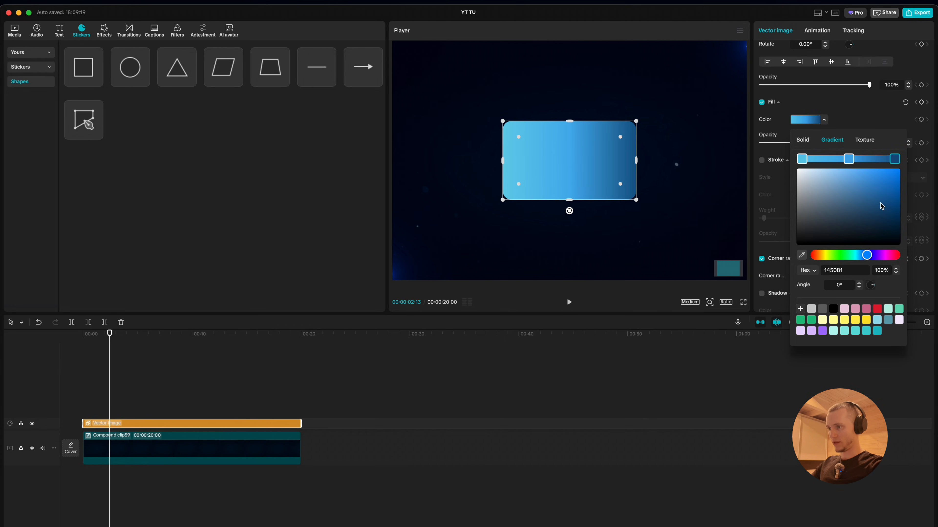
Preview the gradient rectangle over the animated background and delete it.
{"action": "left_click", "coordinate": [190, 407]}
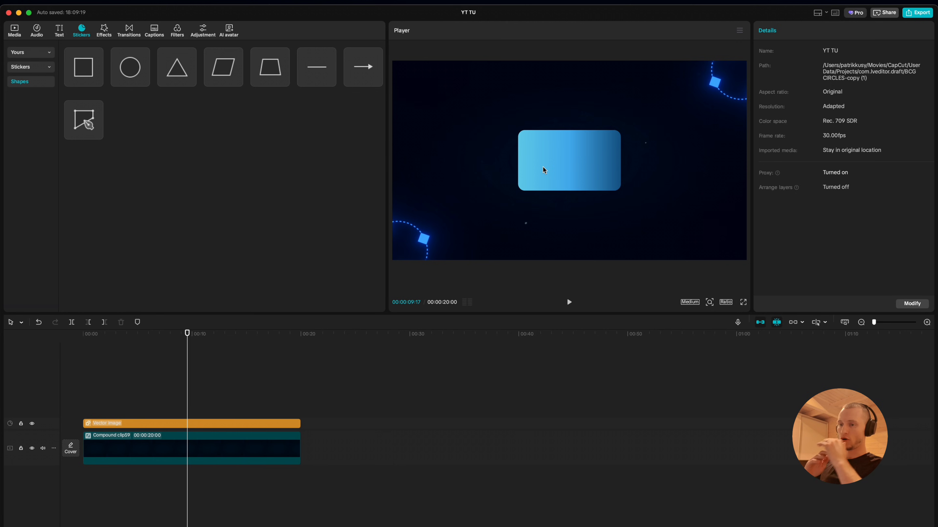
{"action": "left_click_drag", "start_coordinate": [187, 392], "coordinate": [208, 384]}
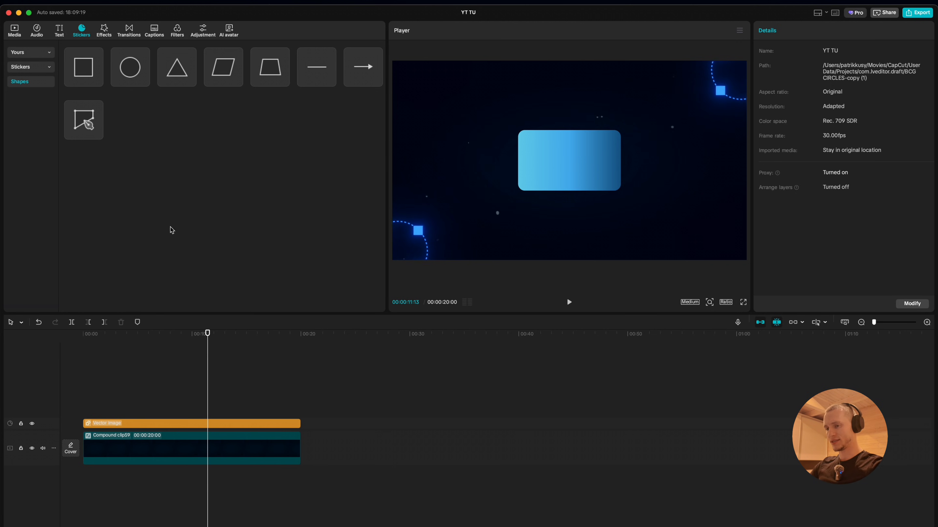
{"action": "left_click", "coordinate": [576, 181]}
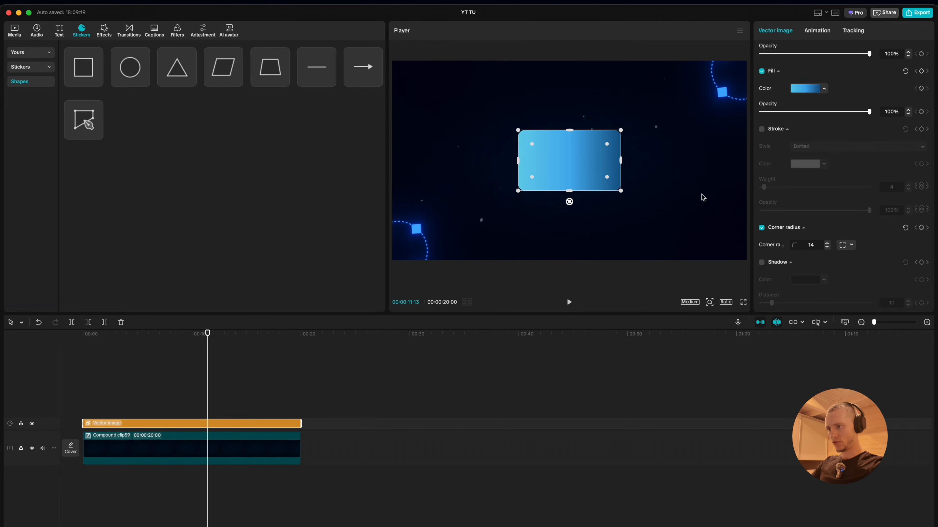
{"action": "key", "text": "Delete"}
Add a default text clip above the background at 00:00:07:11.
{"action": "left_click", "coordinate": [59, 30]}
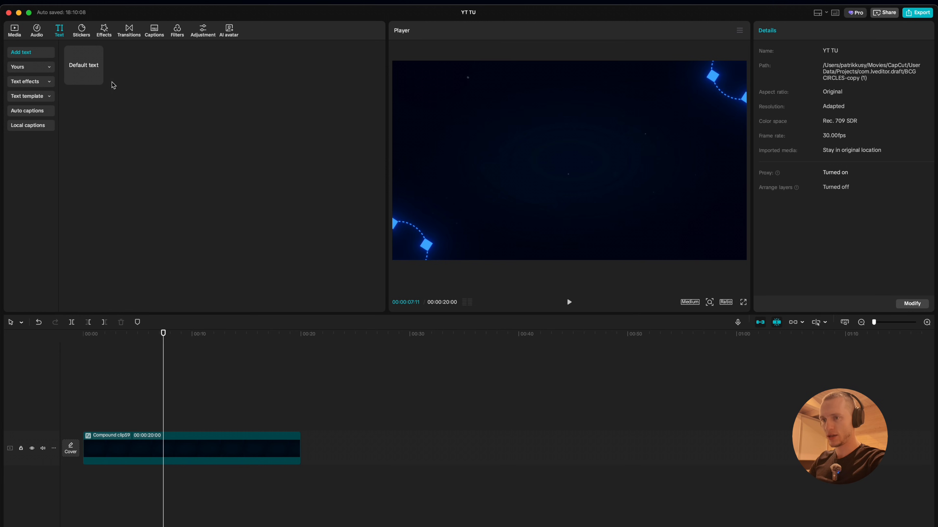
{"action": "left_click", "coordinate": [97, 78]}
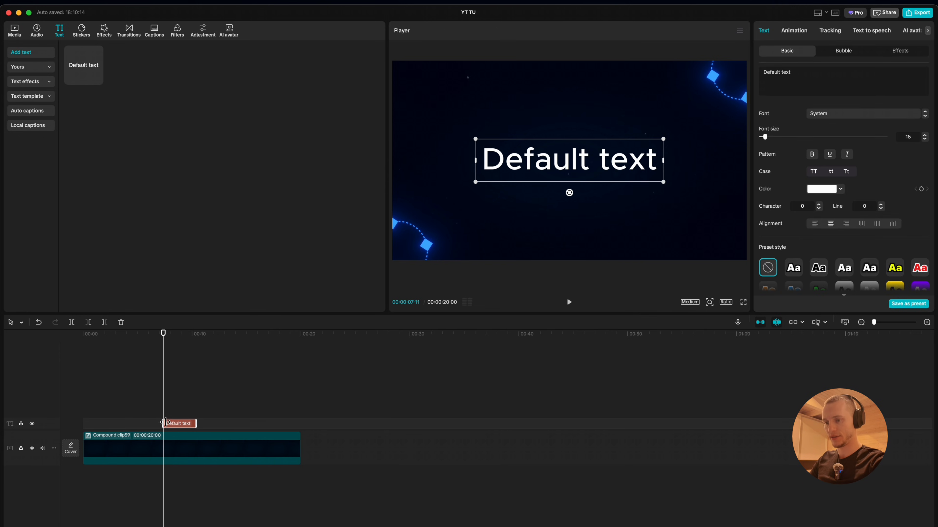
Extend the text clip to span the whole 20-second background clip and clear its default wording.
{"action": "left_click_drag", "start_coordinate": [166, 422], "coordinate": [84, 423]}
{"action": "left_click_drag", "start_coordinate": [196, 423], "coordinate": [301, 423]}
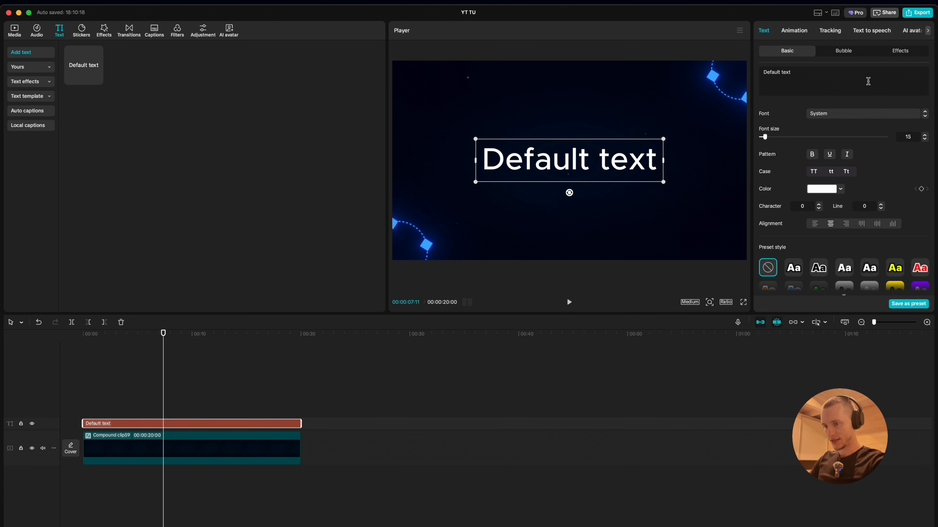
{"action": "left_click", "coordinate": [835, 73]}
{"action": "key", "text": "super+a"}
{"action": "key", "text": "BackSpace"}
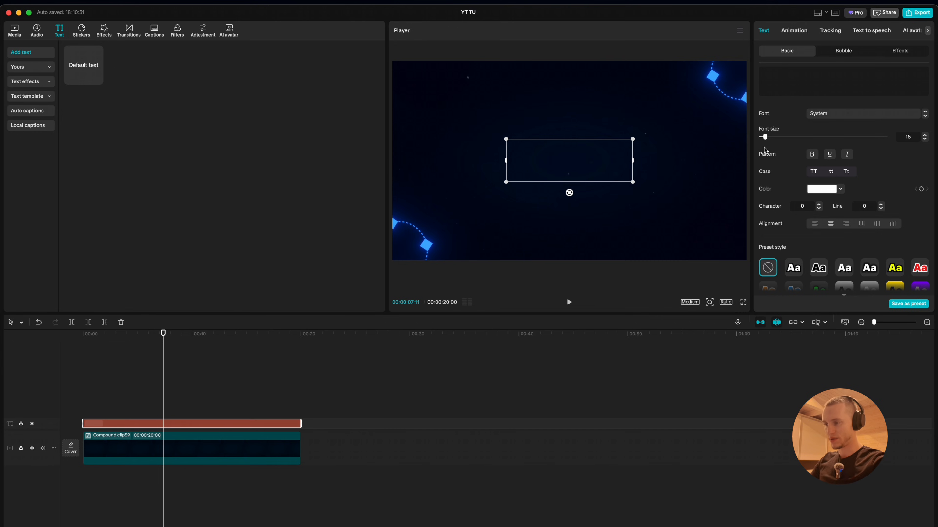
Set the empty text's font size to 185 and turn on a light blue text background, 6FADFF, that fills the frame.
{"action": "left_click_drag", "start_coordinate": [776, 140], "coordinate": [838, 136]}
{"action": "scroll", "coordinate": [429, 89], "scroll_direction": "down", "scroll_amount": 5}
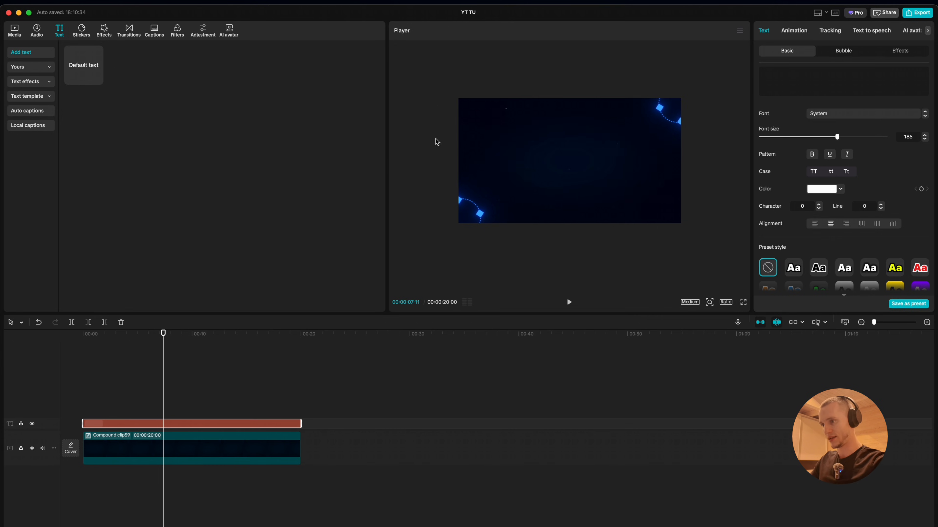
{"action": "scroll", "coordinate": [848, 193], "scroll_direction": "down", "scroll_amount": 10}
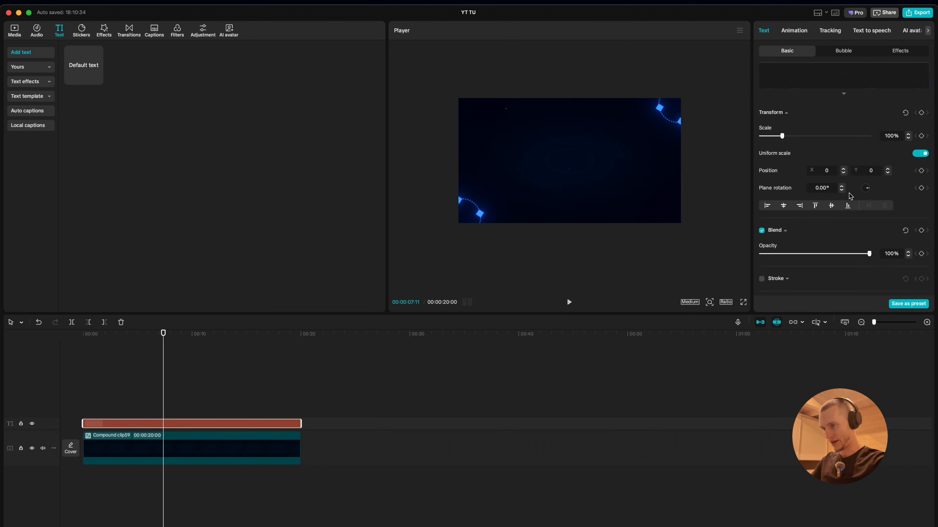
{"action": "scroll", "coordinate": [848, 193], "scroll_direction": "down", "scroll_amount": 1}
{"action": "left_click", "coordinate": [761, 136]}
{"action": "left_click", "coordinate": [810, 192]}
{"action": "left_click_drag", "start_coordinate": [844, 209], "coordinate": [825, 204]}
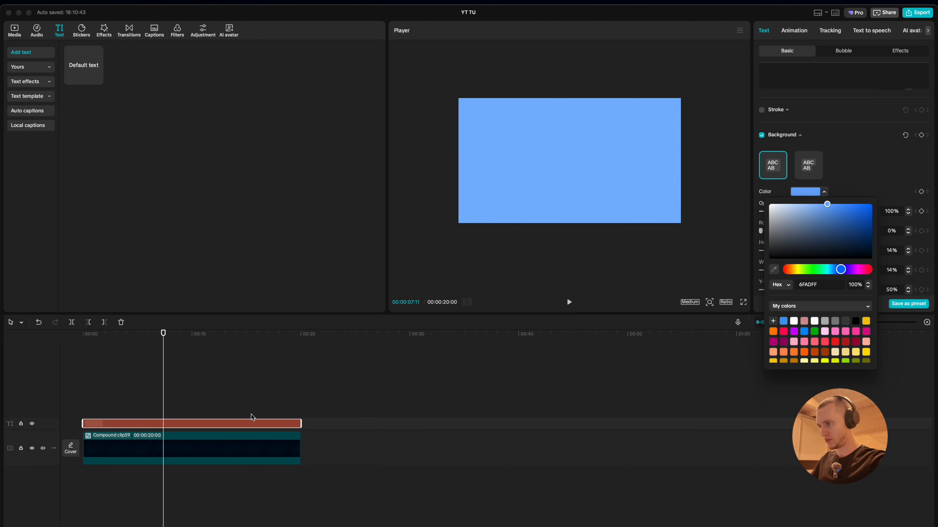
Convert the blue text clip into a compound clip and add a rectangle mask to it.
{"action": "left_click", "coordinate": [245, 421]}
{"action": "key", "text": "alt+g"}
{"action": "left_click", "coordinate": [789, 31]}
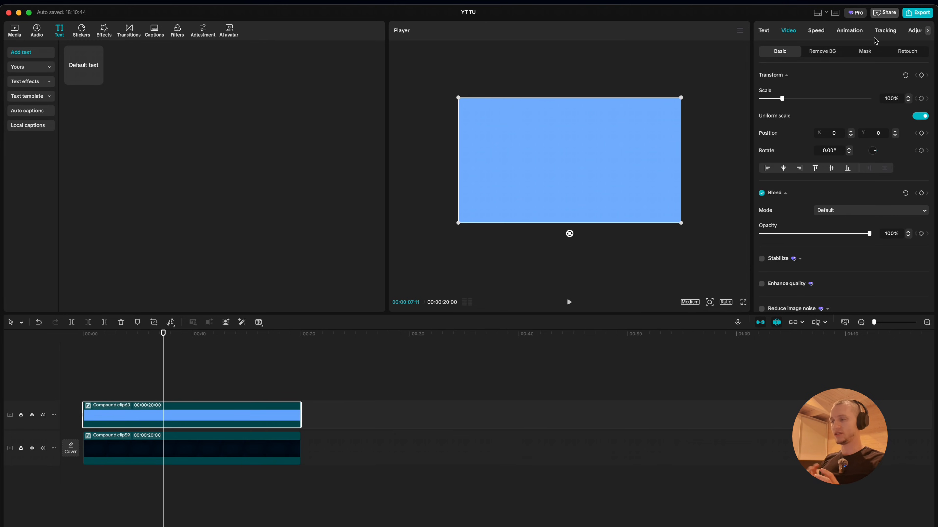
{"action": "left_click", "coordinate": [866, 52]}
{"action": "left_click", "coordinate": [789, 92]}
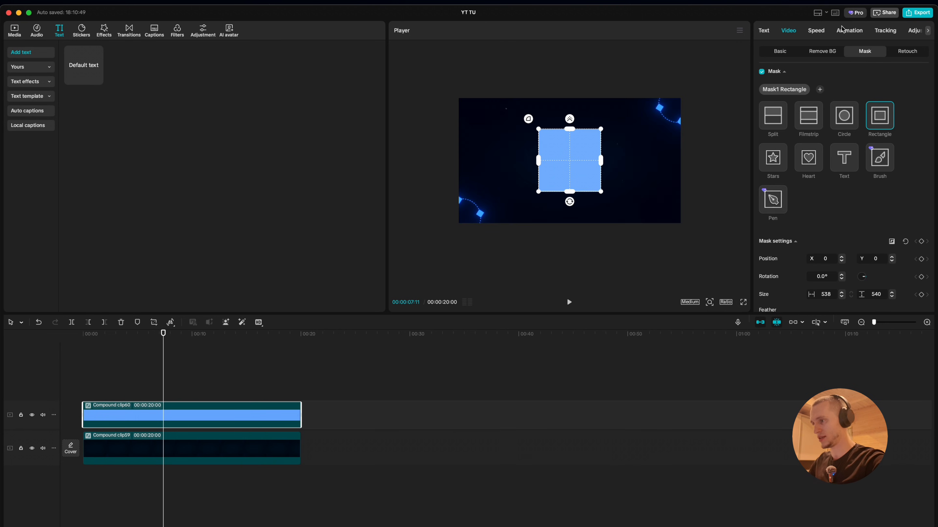
Try reshaping the rectangle mask into a flat rounded bar about 538 by 252, and adjust its width.
{"action": "scroll", "coordinate": [592, 151], "scroll_direction": "up", "scroll_amount": 5}
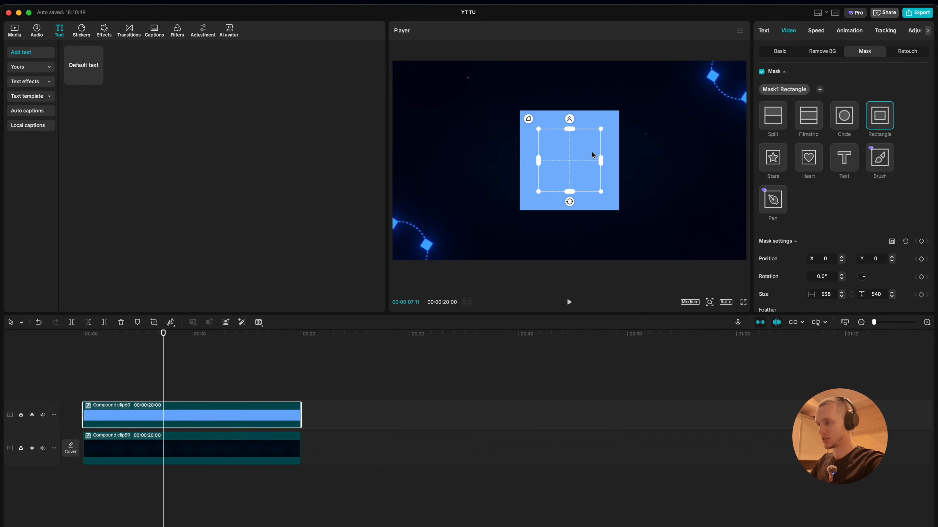
{"action": "left_click_drag", "start_coordinate": [571, 111], "coordinate": [571, 123]}
{"action": "left_click_drag", "start_coordinate": [571, 123], "coordinate": [570, 137]}
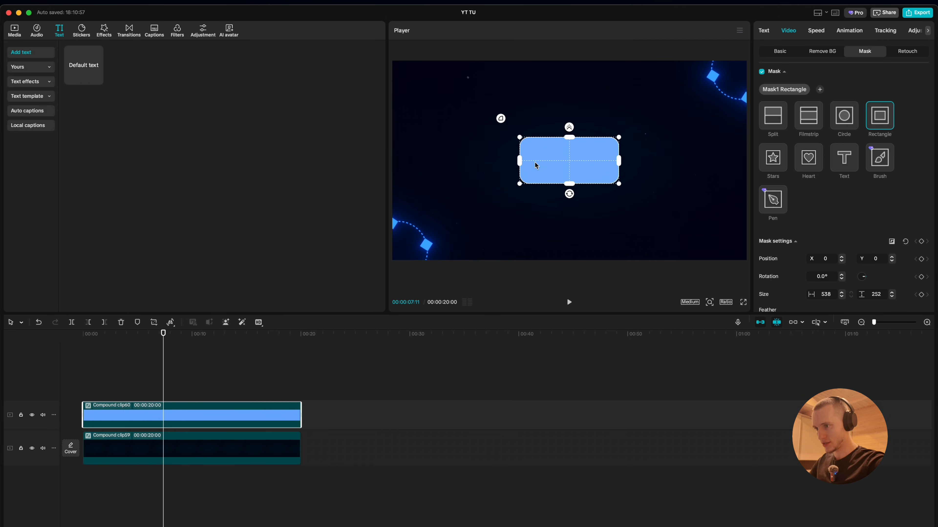
{"action": "left_click_drag", "start_coordinate": [520, 160], "coordinate": [502, 161]}
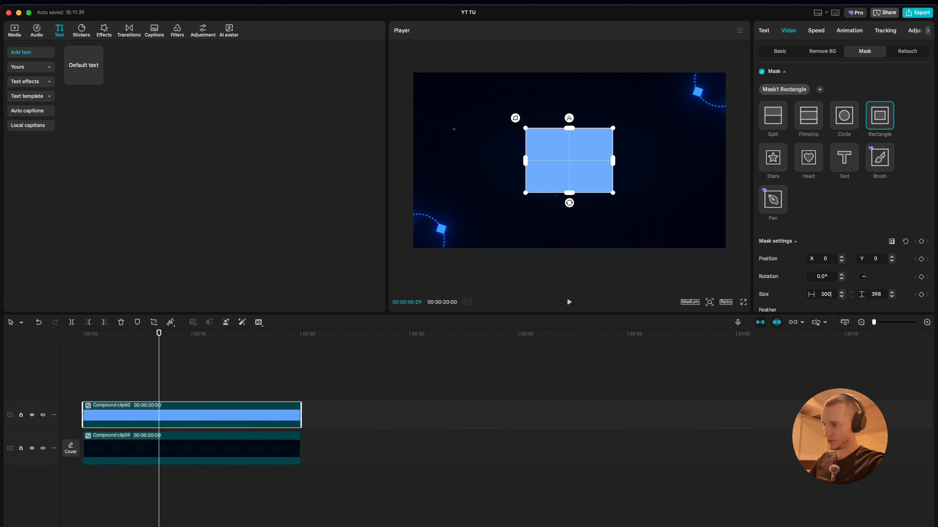
Set the rectangle mask to 500 by 500, rotate it to -45° for a diamond, and check it at other times.
{"action": "key", "text": "Return"}
{"action": "type", "text": "500"}
{"action": "key", "text": "Return"}
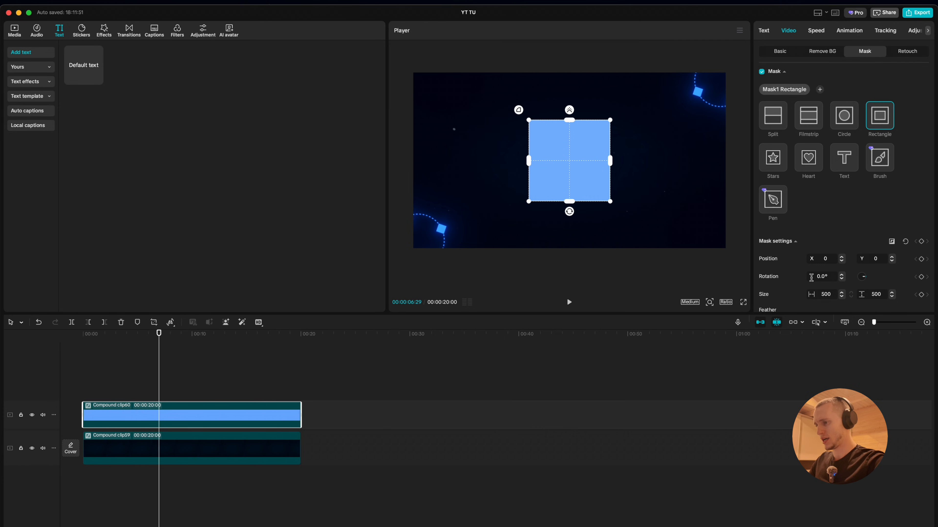
{"action": "left_click_drag", "start_coordinate": [570, 214], "coordinate": [600, 195]}
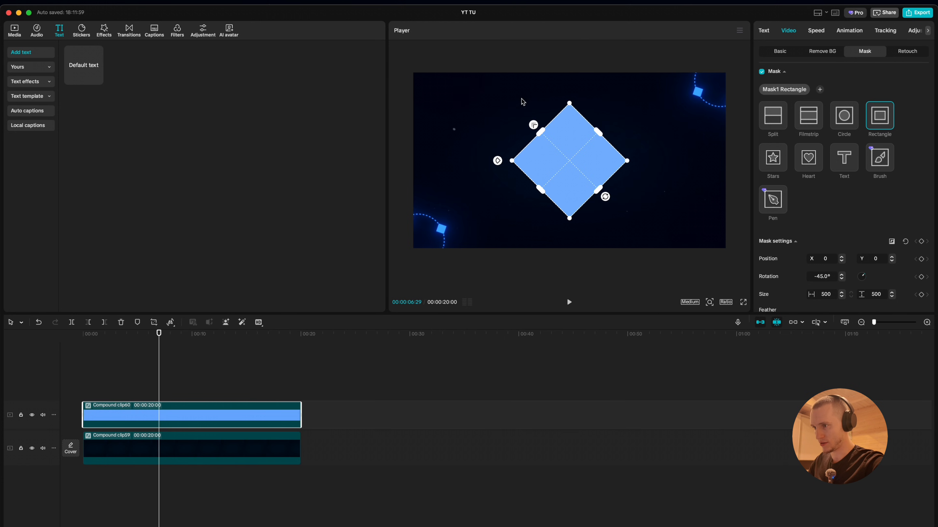
{"action": "left_click", "coordinate": [226, 386]}
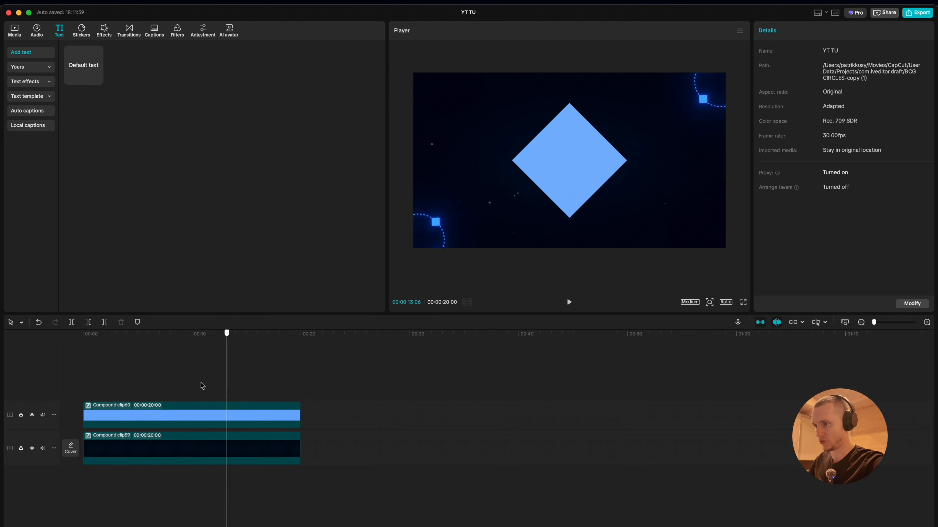
{"action": "left_click", "coordinate": [175, 386]}
Duplicate the diamond clip onto the track above and recolor the copy's text background to dark blue 0E4AA2.
{"action": "left_click", "coordinate": [238, 419]}
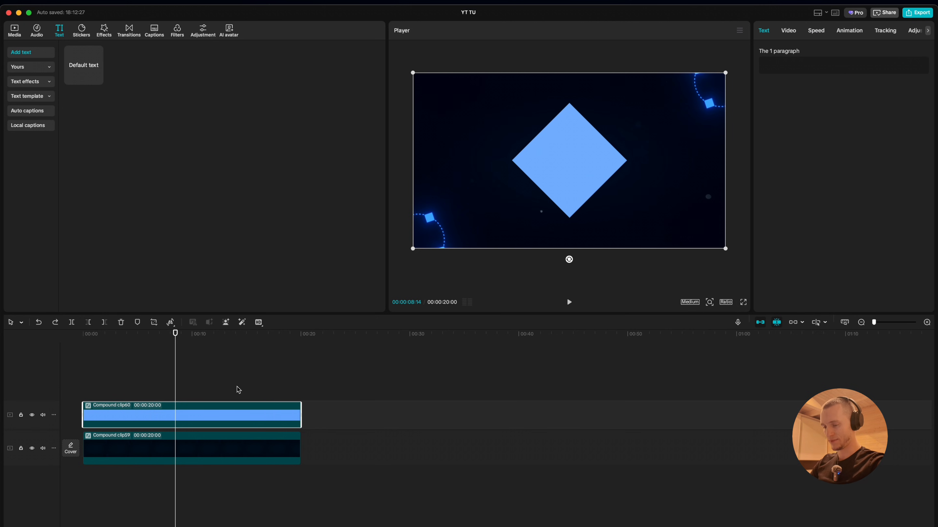
{"action": "left_click_drag", "start_coordinate": [234, 420], "coordinate": [221, 380]}
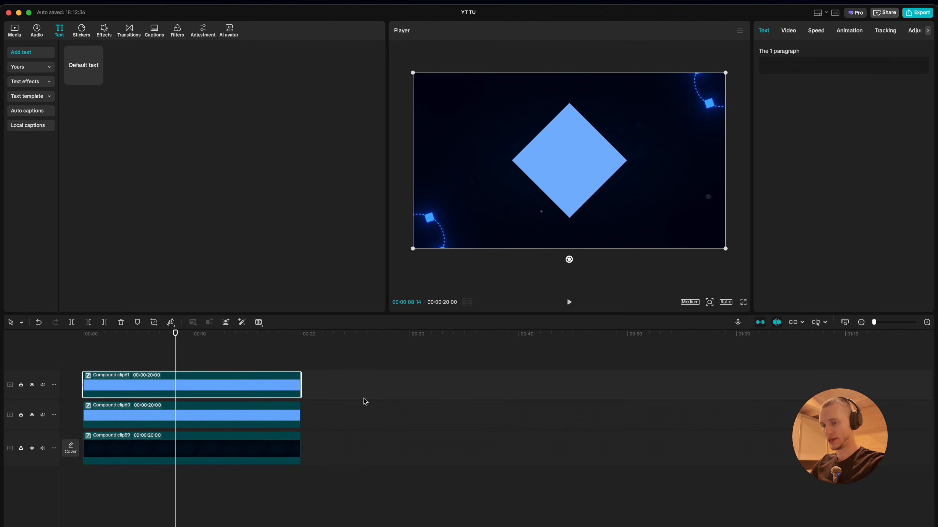
{"action": "double_click", "coordinate": [208, 391]}
{"action": "left_click", "coordinate": [684, 224]}
{"action": "scroll", "coordinate": [826, 220], "scroll_direction": "down", "scroll_amount": 5}
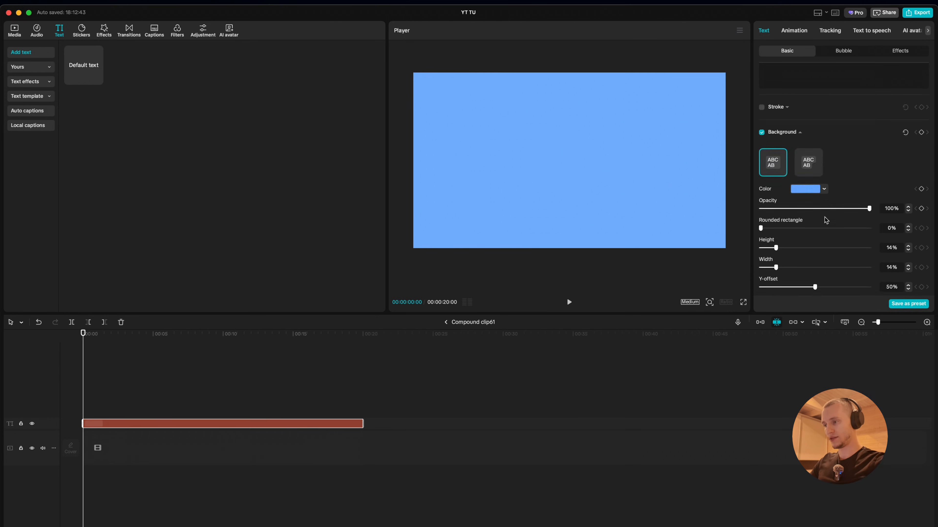
{"action": "left_click", "coordinate": [806, 189]}
{"action": "left_click_drag", "start_coordinate": [833, 222], "coordinate": [863, 220]}
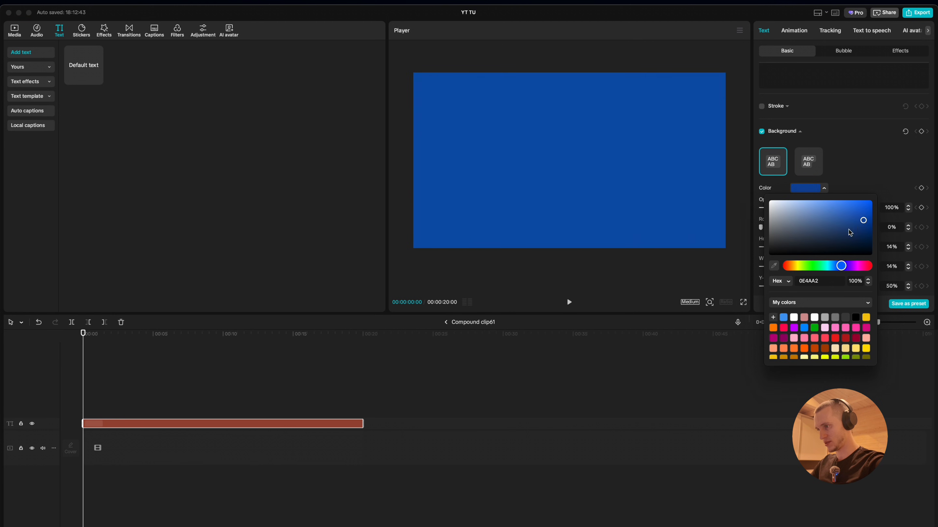
{"action": "left_click", "coordinate": [446, 322]}
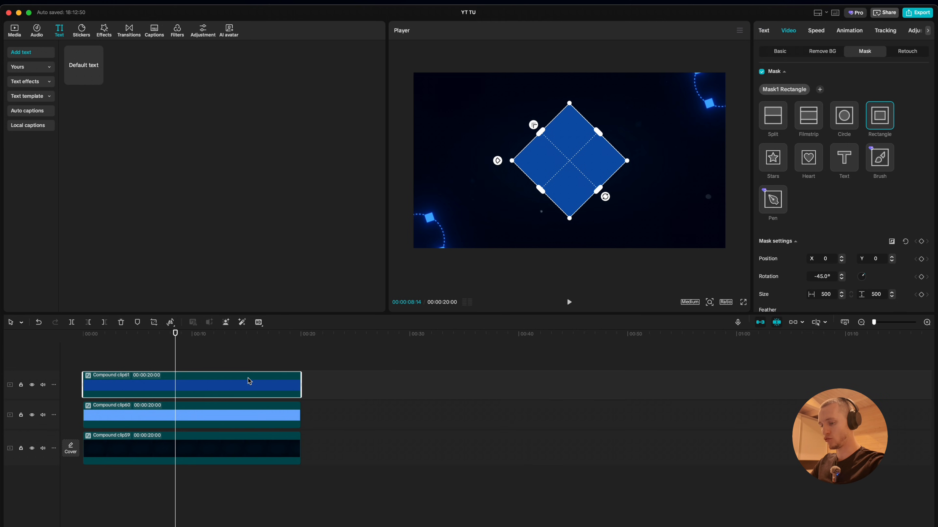
Nest the dark blue diamond in a compound clip and add a feathered circle mask over its lower corner, at about X 164, Y -428.
{"action": "left_click", "coordinate": [237, 395]}
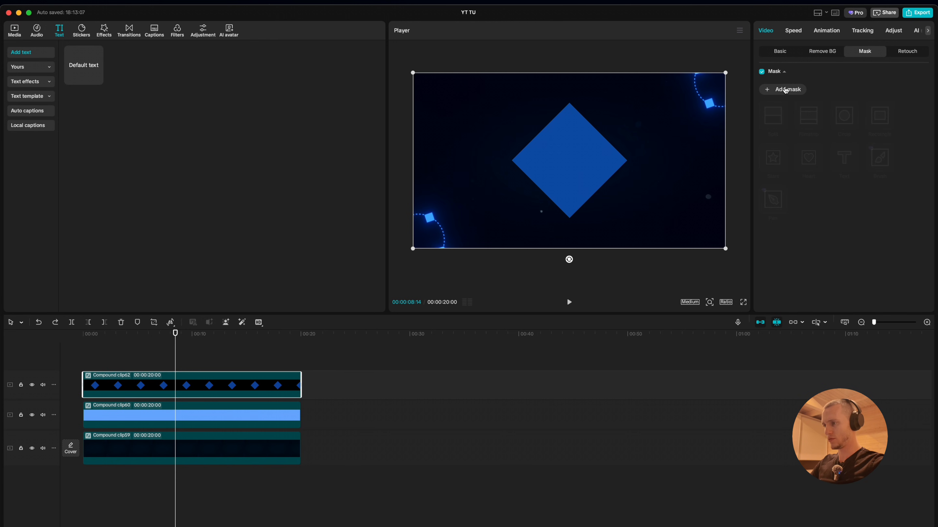
{"action": "left_click", "coordinate": [786, 90]}
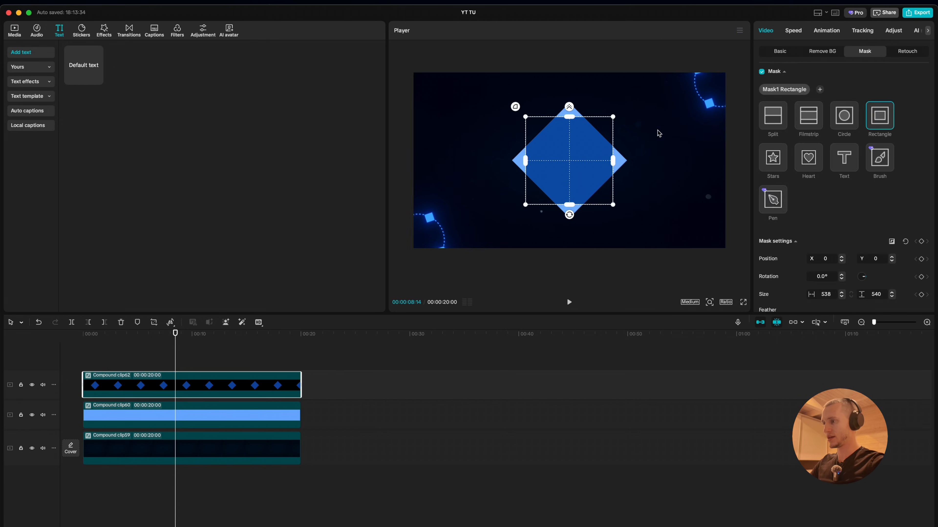
{"action": "left_click", "coordinate": [849, 122]}
{"action": "left_click_drag", "start_coordinate": [577, 165], "coordinate": [569, 268]}
{"action": "scroll", "coordinate": [644, 189], "scroll_direction": "up", "scroll_amount": 5}
{"action": "left_click_drag", "start_coordinate": [609, 194], "coordinate": [602, 192]}
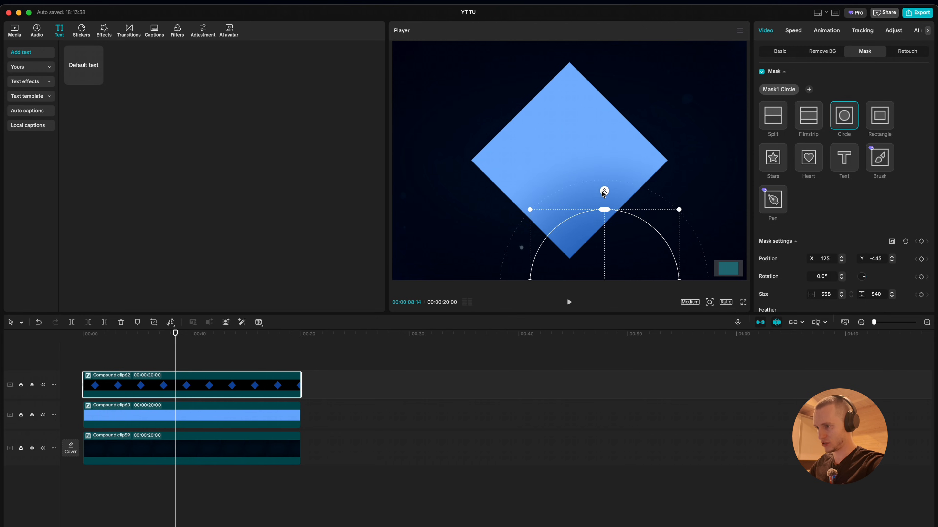
{"action": "scroll", "coordinate": [600, 218], "scroll_direction": "down", "scroll_amount": 3}
{"action": "mouse_move", "coordinate": [598, 224]}
{"action": "left_mouse_down"}
{"action": "mouse_move", "coordinate": [621, 215]}
{"action": "mouse_move", "coordinate": [608, 221]}
{"action": "left_mouse_up"}
Duplicate the masked dark blue clip above and move the copy's circle mask to the diamond's upper corner, at about X -178, Y 433.
{"action": "left_click_drag", "start_coordinate": [196, 377], "coordinate": [193, 356]}
{"action": "left_click_drag", "start_coordinate": [572, 247], "coordinate": [494, 53]}
{"action": "left_click", "coordinate": [272, 399]}
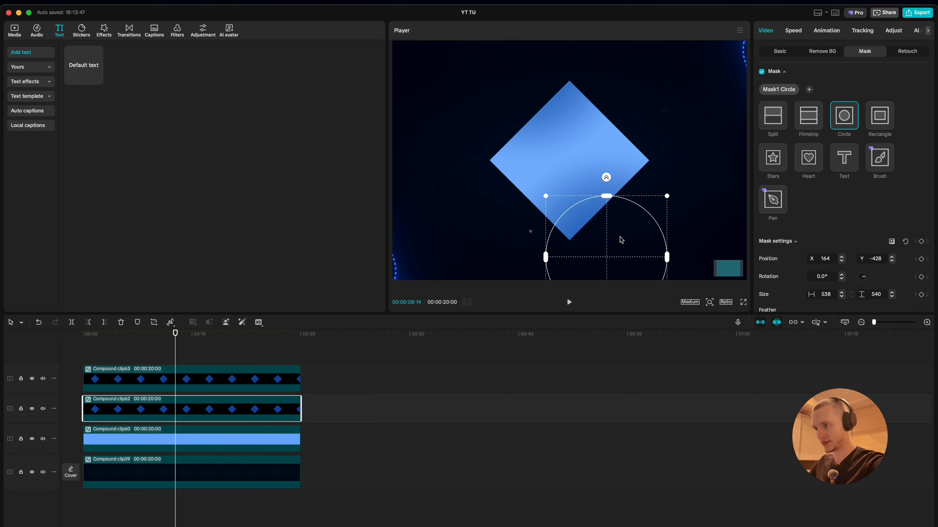
{"action": "left_click", "coordinate": [205, 368]}
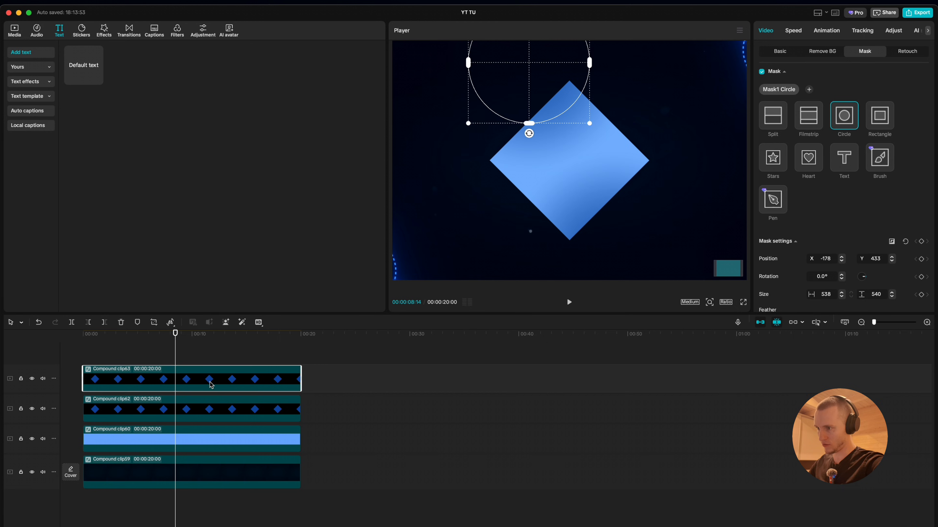
Recolor the text background nested inside the topmost diamond clip to a muted dark blue and return to the main timeline.
{"action": "double_click", "coordinate": [246, 377]}
{"action": "double_click", "coordinate": [195, 417]}
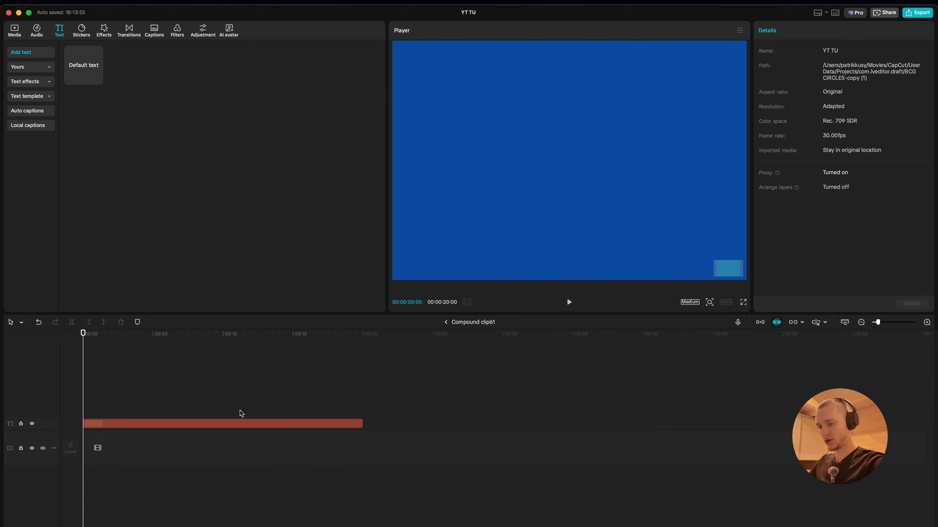
{"action": "left_click", "coordinate": [240, 424]}
{"action": "scroll", "coordinate": [835, 207], "scroll_direction": "down", "scroll_amount": 5}
{"action": "left_click", "coordinate": [808, 226]}
{"action": "left_click_drag", "start_coordinate": [855, 266], "coordinate": [847, 269]}
{"action": "left_click_drag", "start_coordinate": [842, 308], "coordinate": [840, 306]}
{"action": "left_click", "coordinate": [446, 322]}
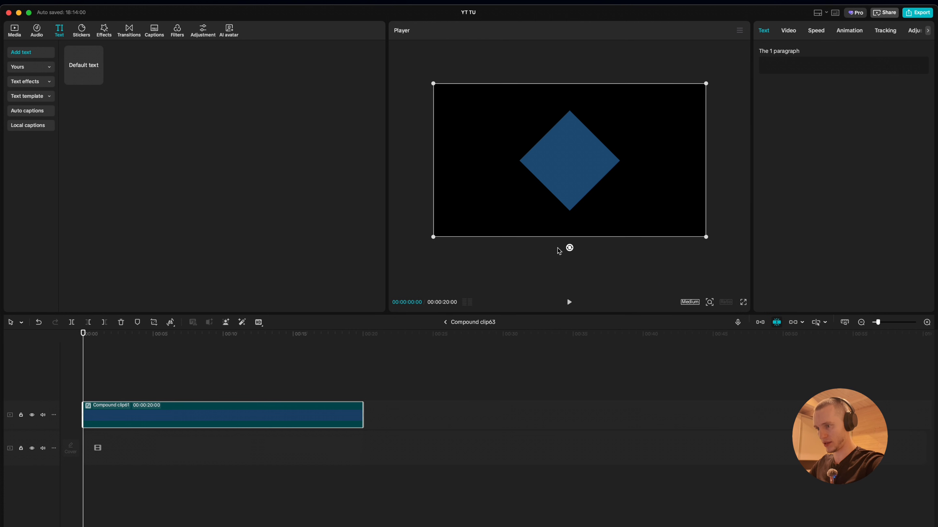
{"action": "left_click", "coordinate": [445, 322]}
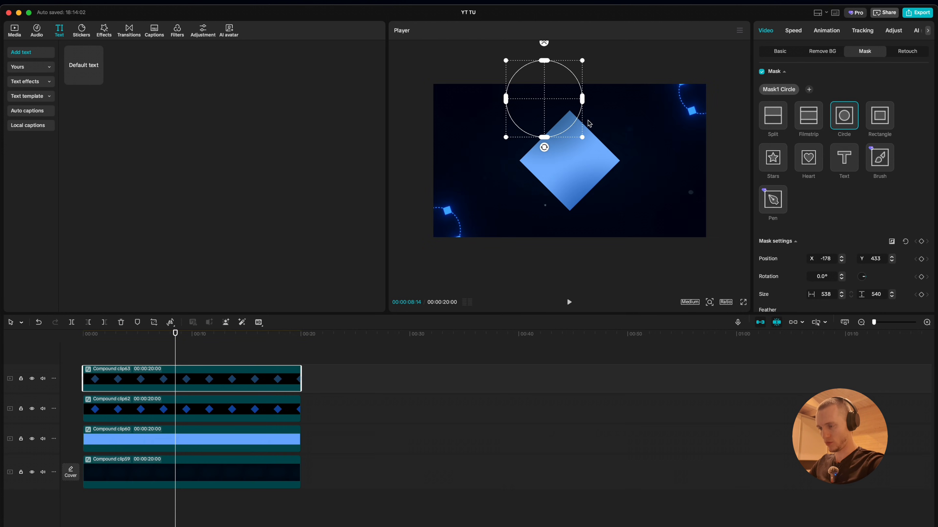
Duplicate the muted blue layer, shift the copy's circle mask to the diamond's upper-right edge, and stack the original on top.
{"action": "left_click_drag", "start_coordinate": [561, 72], "coordinate": [567, 73]}
{"action": "left_click_drag", "start_coordinate": [164, 378], "coordinate": [166, 353]}
{"action": "left_click_drag", "start_coordinate": [528, 79], "coordinate": [669, 105]}
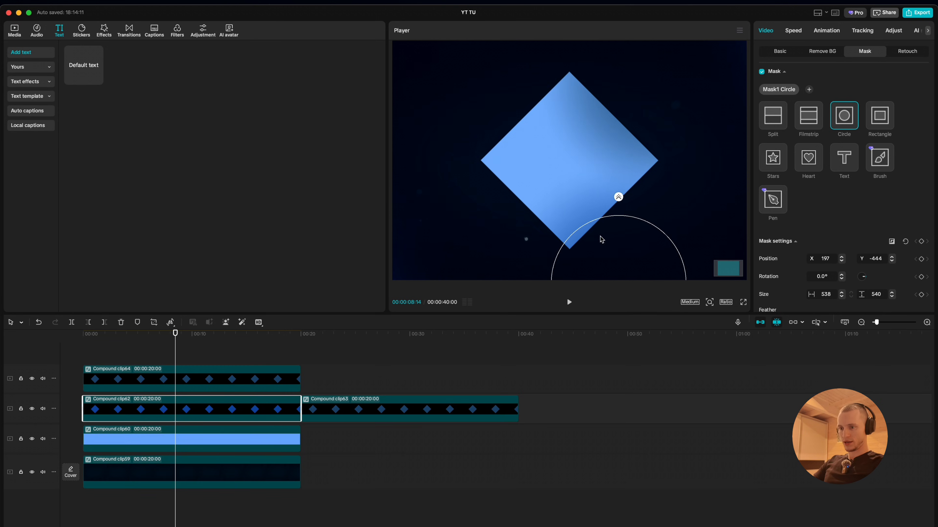
{"action": "left_click_drag", "start_coordinate": [380, 413], "coordinate": [161, 354]}
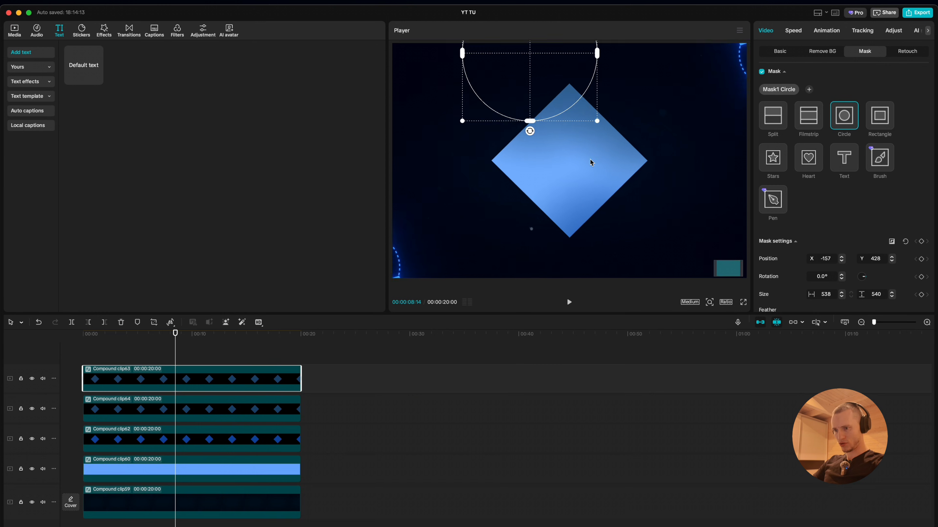
Preview the shaded diamond over the animated background at several points in the timeline.
{"action": "left_click", "coordinate": [240, 361]}
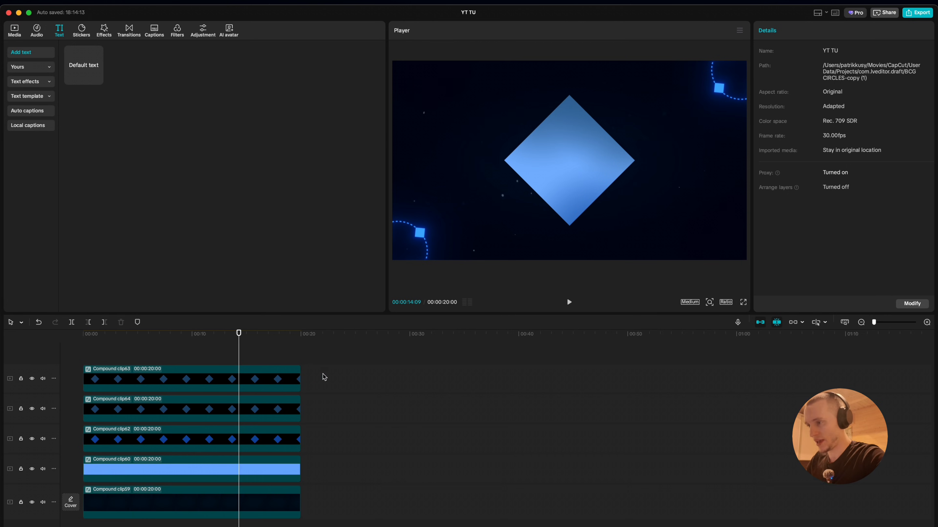
{"action": "left_click", "coordinate": [172, 436]}
{"action": "left_click_drag", "start_coordinate": [341, 375], "coordinate": [264, 377]}
{"action": "left_click", "coordinate": [211, 455]}
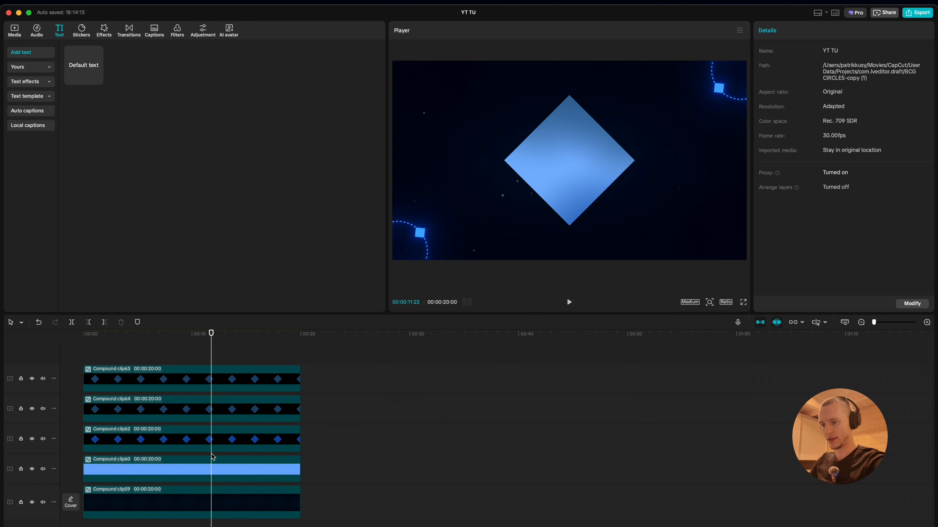
{"action": "scroll", "coordinate": [517, 201], "scroll_direction": "down", "scroll_amount": 1}
{"action": "left_click", "coordinate": [541, 127]}
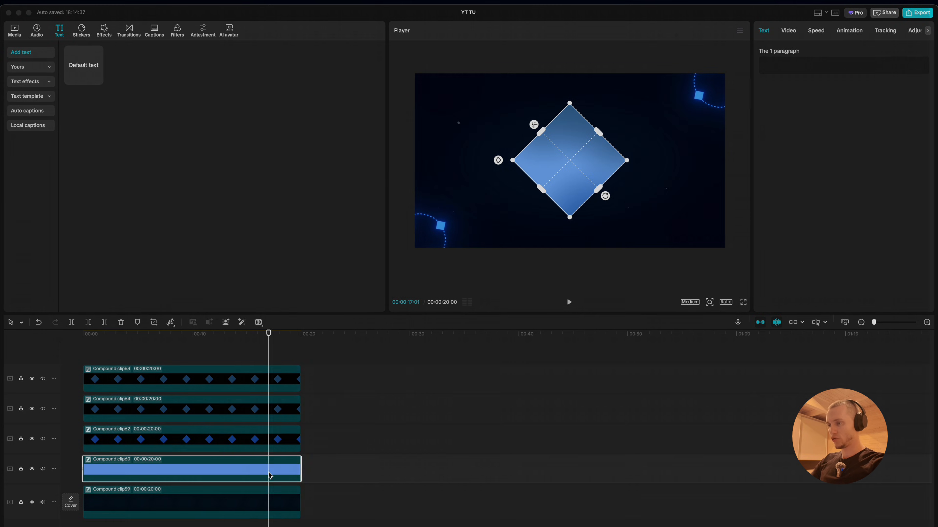
{"action": "right_click", "coordinate": [269, 474]}
{"action": "left_click", "coordinate": [237, 476]}
{"action": "left_click", "coordinate": [221, 454]}
{"action": "left_click_drag", "start_coordinate": [342, 373], "coordinate": [280, 440]}
Duplicate the light blue diamond clip onto the track directly above it and open the copy's video settings.
{"action": "left_click", "coordinate": [257, 478]}
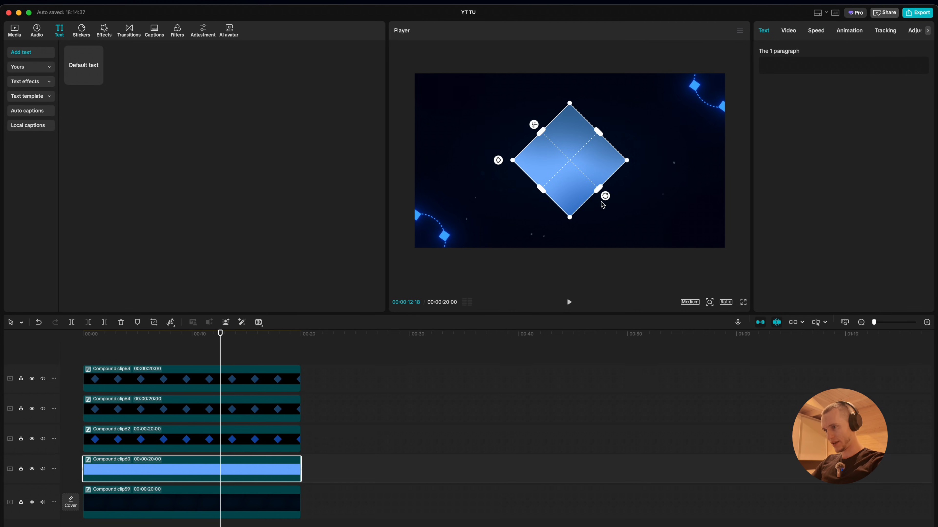
{"action": "key", "text": "super+v"}
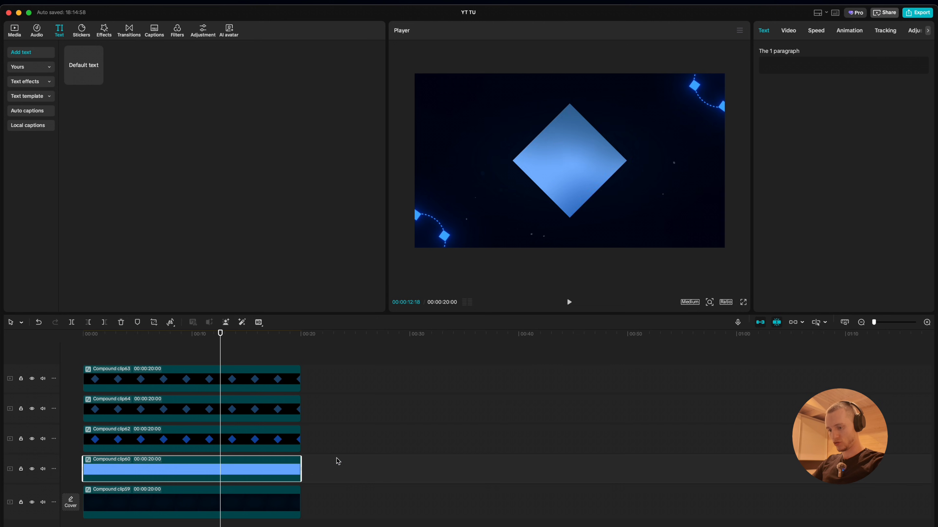
{"action": "left_click_drag", "start_coordinate": [325, 467], "coordinate": [189, 466]}
{"action": "scroll", "coordinate": [589, 105], "scroll_direction": "up", "scroll_amount": 3}
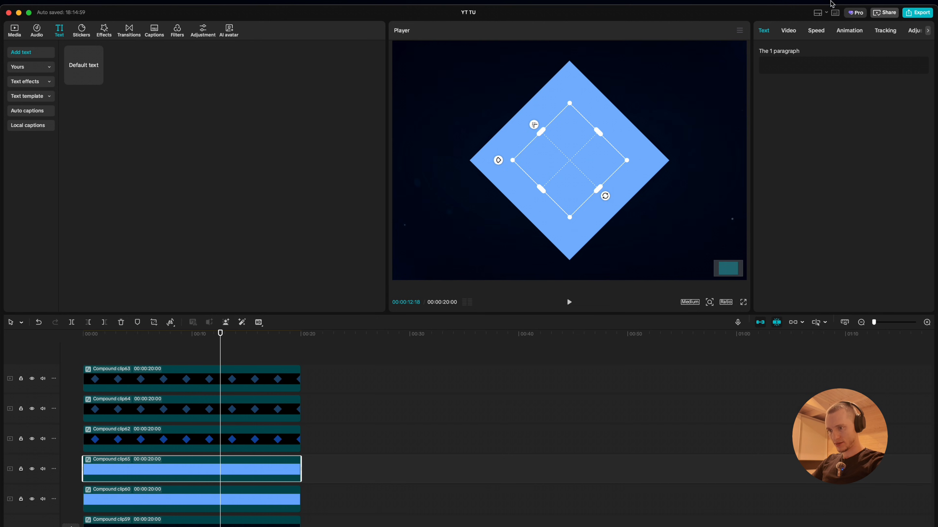
{"action": "left_click", "coordinate": [789, 31]}
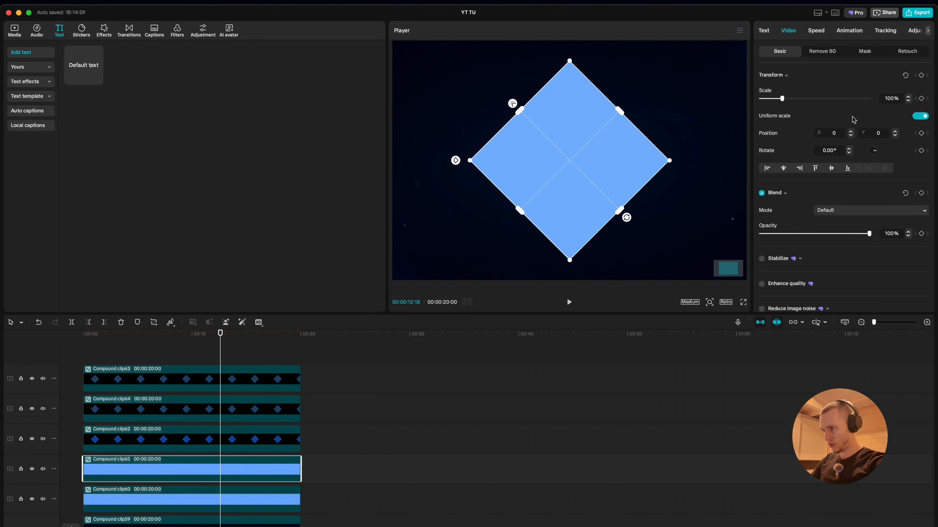
Set the duplicated light blue diamond clip's layer order to 2.
{"action": "scroll", "coordinate": [851, 66], "scroll_direction": "down", "scroll_amount": 1}
{"action": "left_click", "coordinate": [761, 31]}
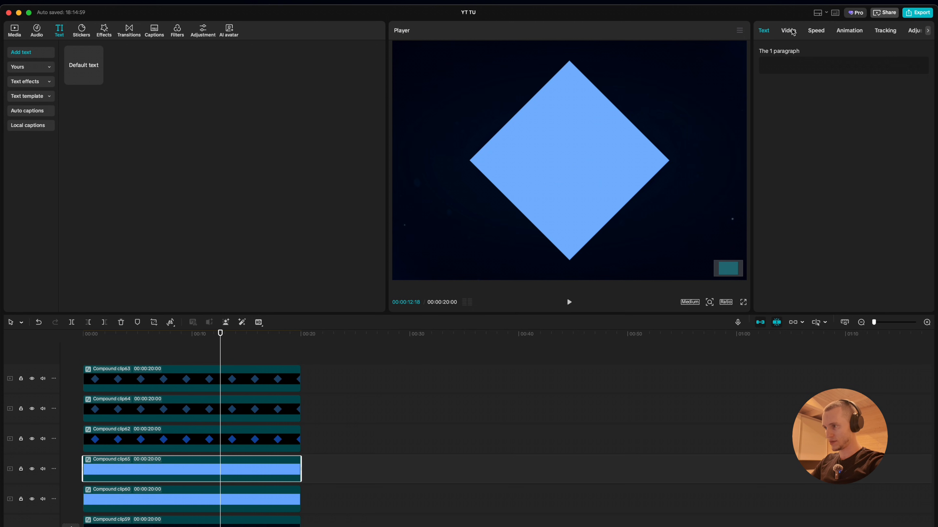
{"action": "left_click", "coordinate": [790, 32]}
{"action": "left_click", "coordinate": [780, 51]}
{"action": "scroll", "coordinate": [820, 226], "scroll_direction": "down", "scroll_amount": 1}
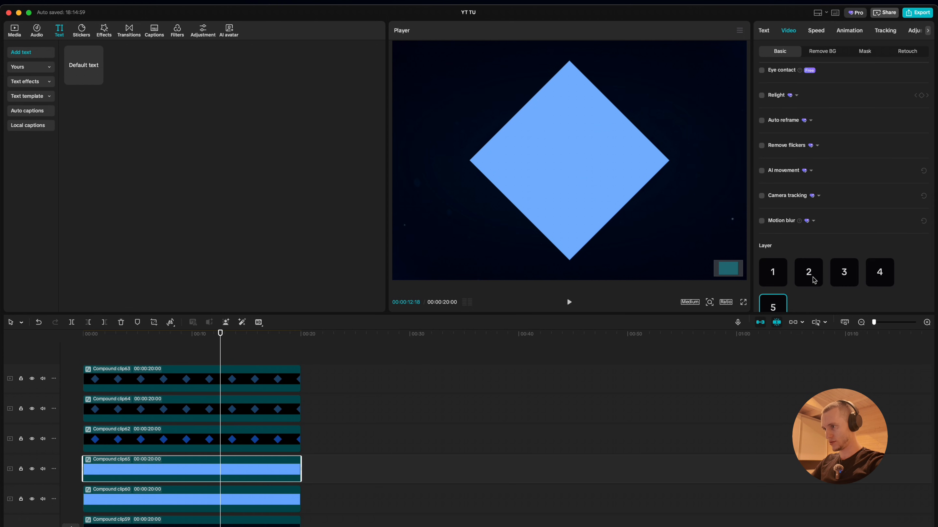
{"action": "left_click", "coordinate": [816, 279]}
Enlarge the copy's rectangle mask to 510 by 510 and check the diamond's outline at another point in the timeline.
{"action": "left_click", "coordinate": [865, 52]}
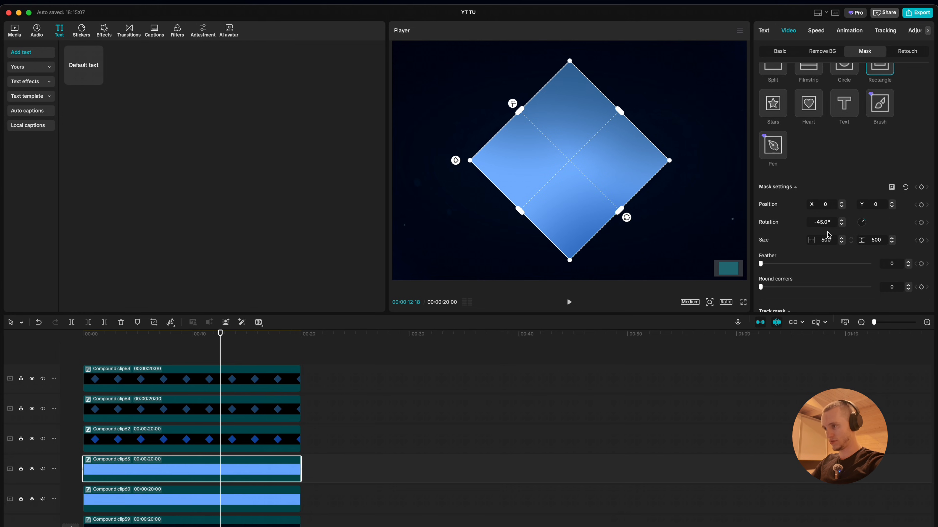
{"action": "double_click", "coordinate": [831, 242]}
{"action": "type", "text": "510"}
{"action": "key", "text": "Return"}
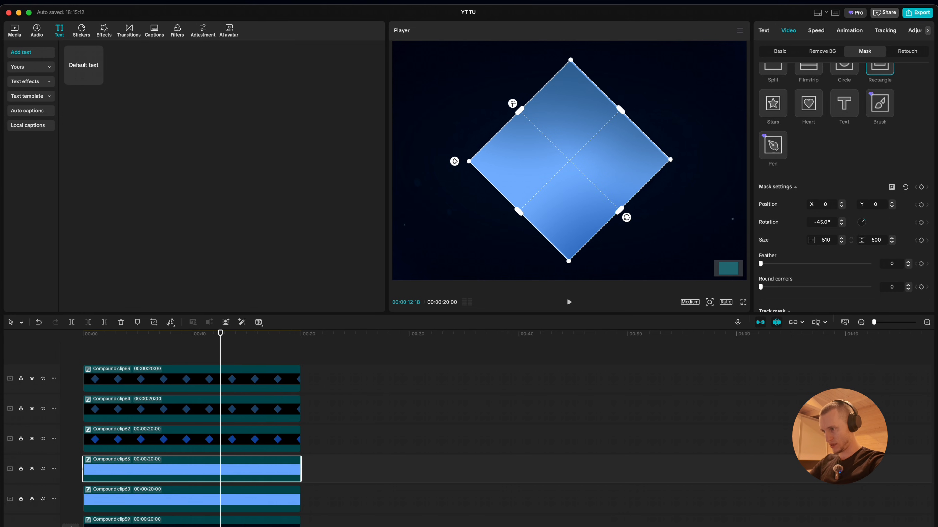
{"action": "double_click", "coordinate": [876, 240]}
{"action": "type", "text": "51"}
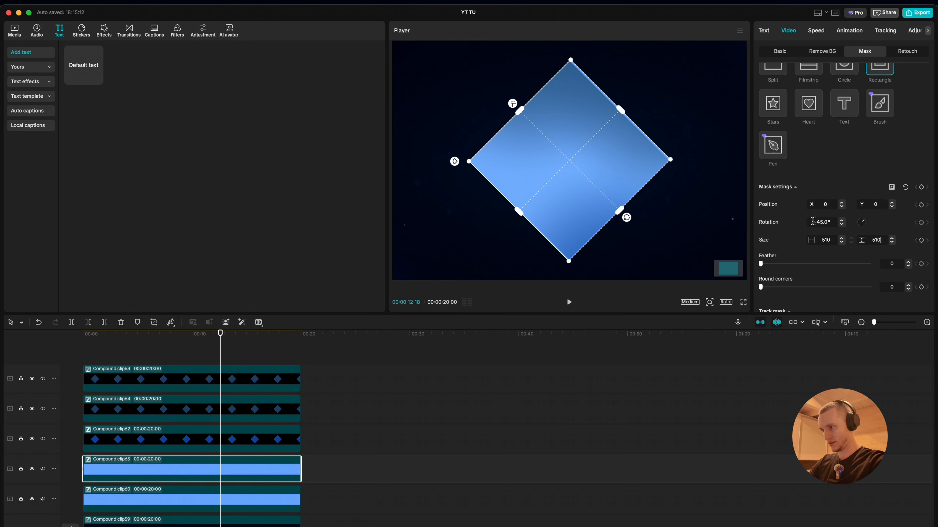
{"action": "key", "text": "Return"}
{"action": "left_click", "coordinate": [230, 356]}
{"action": "left_click_drag", "start_coordinate": [230, 356], "coordinate": [239, 359]}
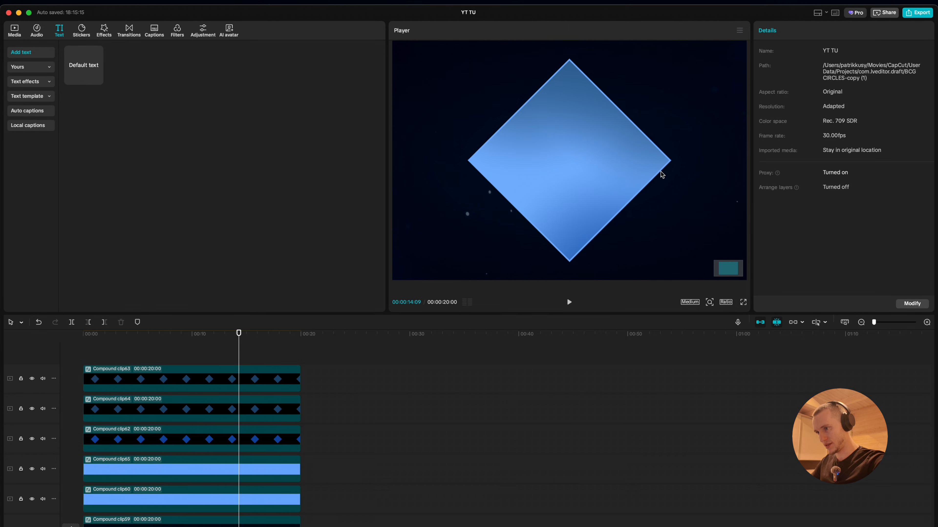
Enlarge the copy's rectangle mask to 520 by 520 and preview the thicker outline.
{"action": "left_click", "coordinate": [229, 473]}
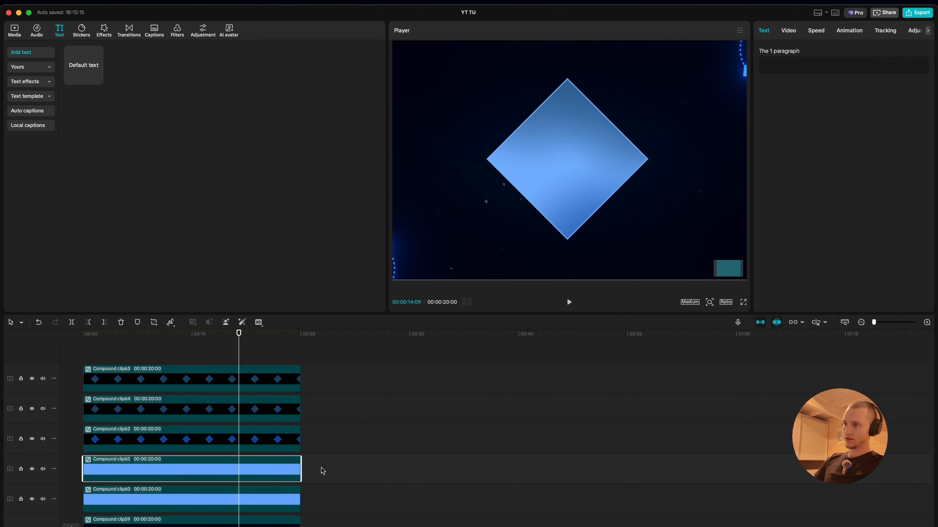
{"action": "left_click", "coordinate": [788, 30]}
{"action": "scroll", "coordinate": [870, 228], "scroll_direction": "down", "scroll_amount": 5}
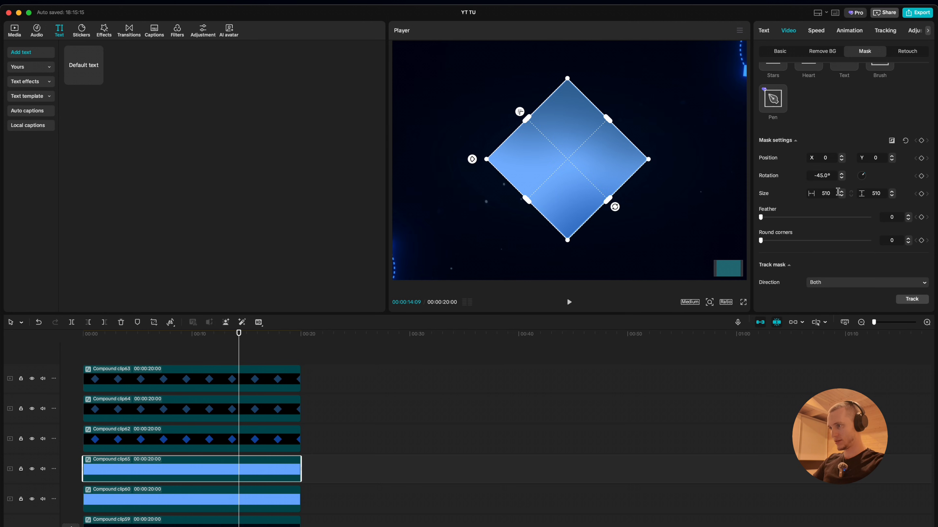
{"action": "type", "text": "520"}
{"action": "key", "text": "Return"}
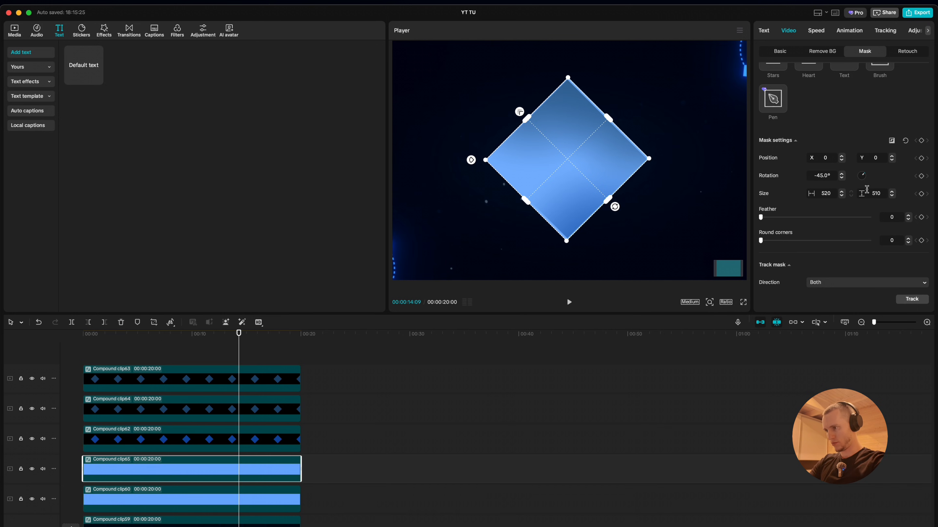
{"action": "left_click", "coordinate": [284, 353]}
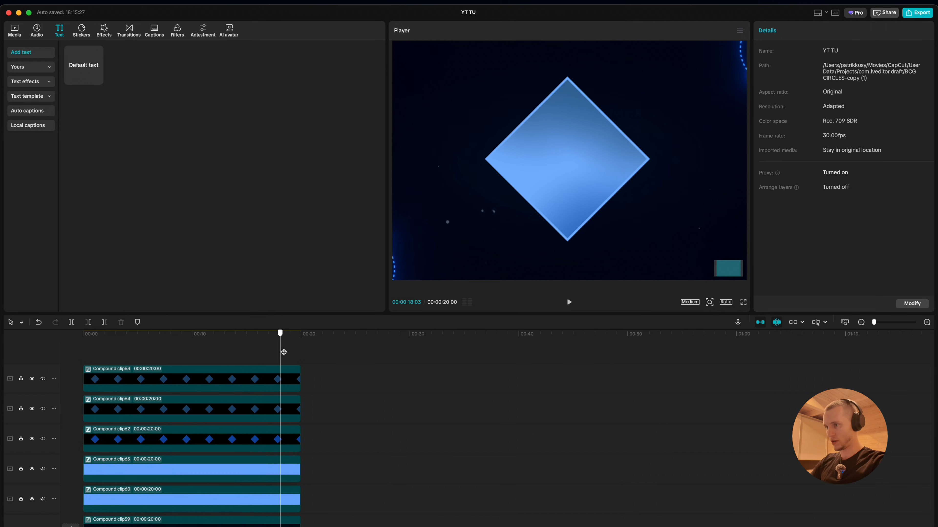
Set the size of the copy's rectangle mask to 515 by 515.
{"action": "left_click", "coordinate": [230, 477]}
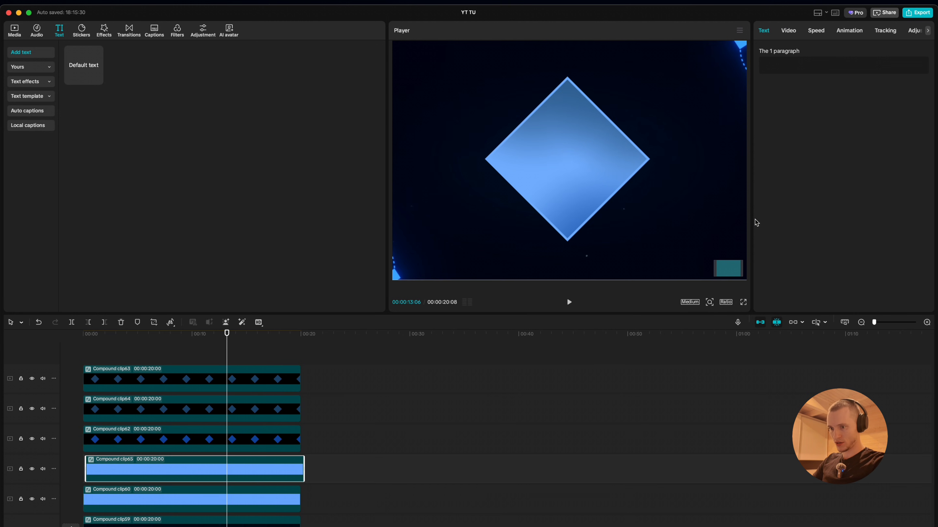
{"action": "left_click", "coordinate": [788, 31]}
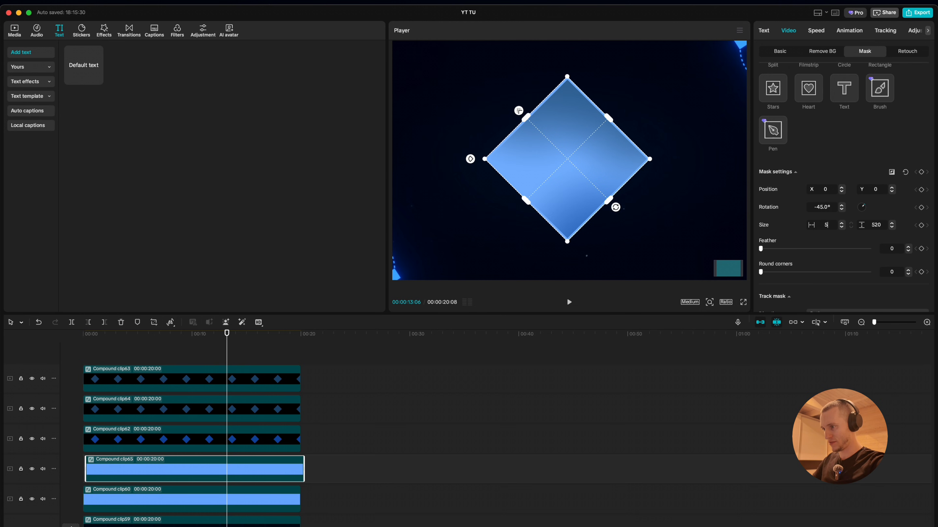
{"action": "left_click", "coordinate": [892, 227]}
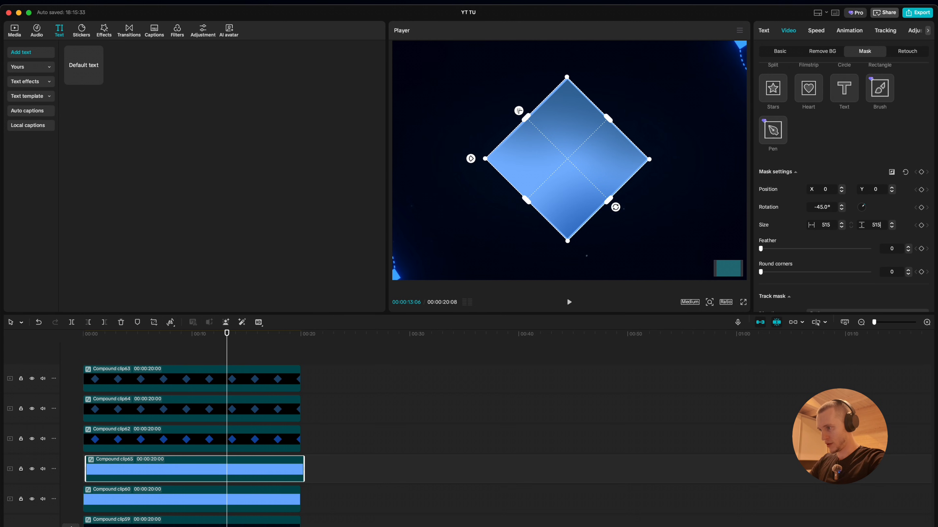
Undo the copied clip's accidental shift so it starts at 00:00, and inspect the outline around the diamond.
{"action": "left_click", "coordinate": [203, 476]}
{"action": "key", "text": "super+z"}
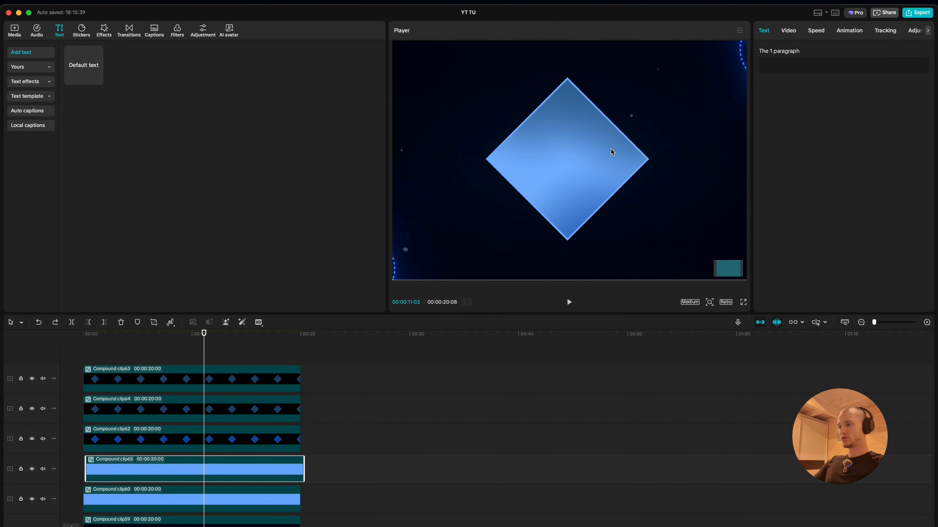
{"action": "scroll", "coordinate": [614, 124], "scroll_direction": "down", "scroll_amount": 5}
{"action": "scroll", "coordinate": [557, 212], "scroll_direction": "up", "scroll_amount": 5}
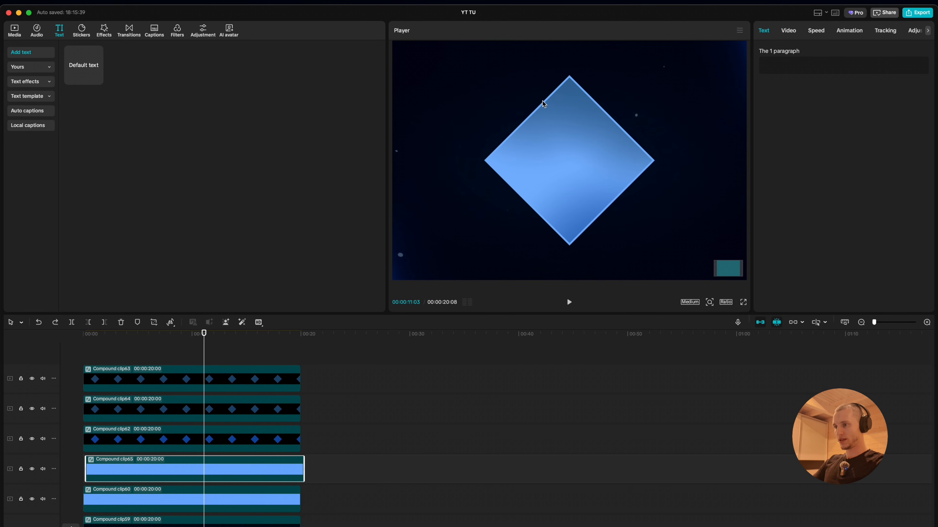
{"action": "scroll", "coordinate": [293, 394], "scroll_direction": "down", "scroll_amount": 1}
{"action": "left_click", "coordinate": [813, 31]}
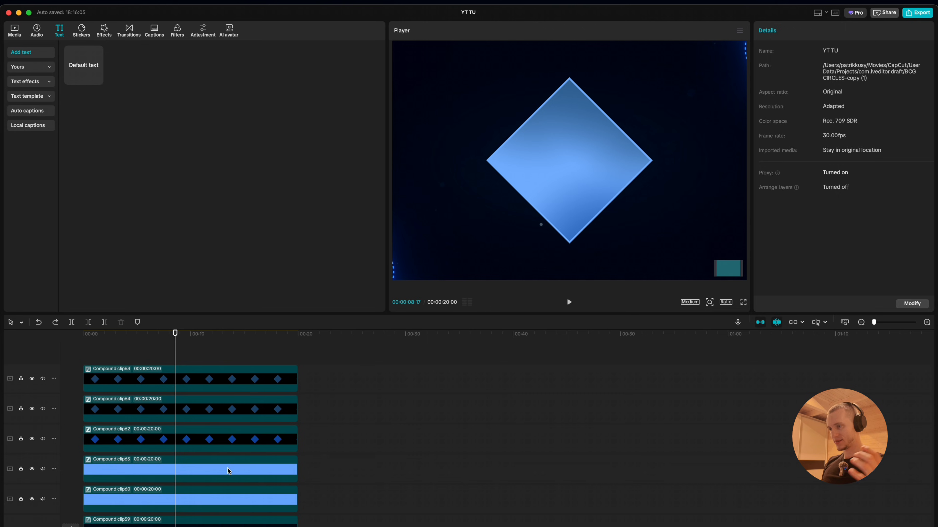
Convert the outlined light blue diamond clip into a compound clip and set its layer order to 2.
{"action": "left_click", "coordinate": [228, 469]}
{"action": "left_click", "coordinate": [782, 32]}
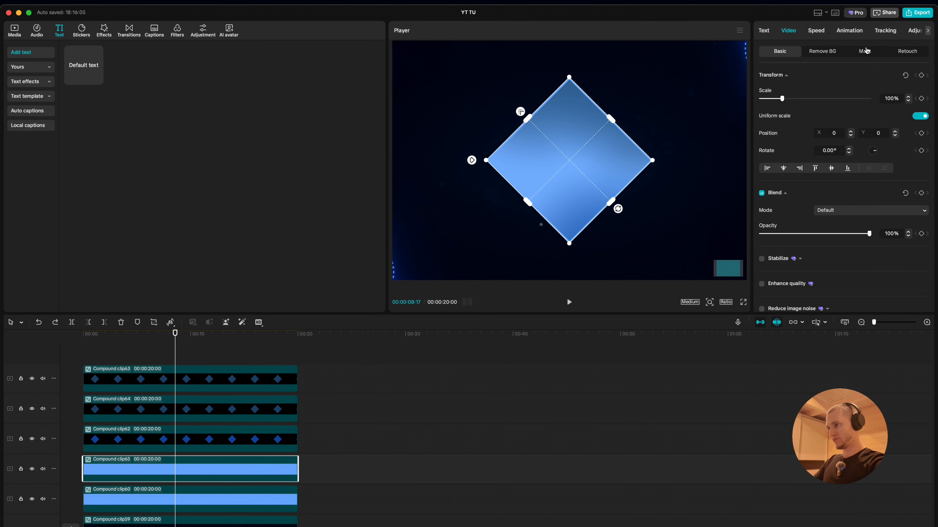
{"action": "left_click", "coordinate": [864, 51]}
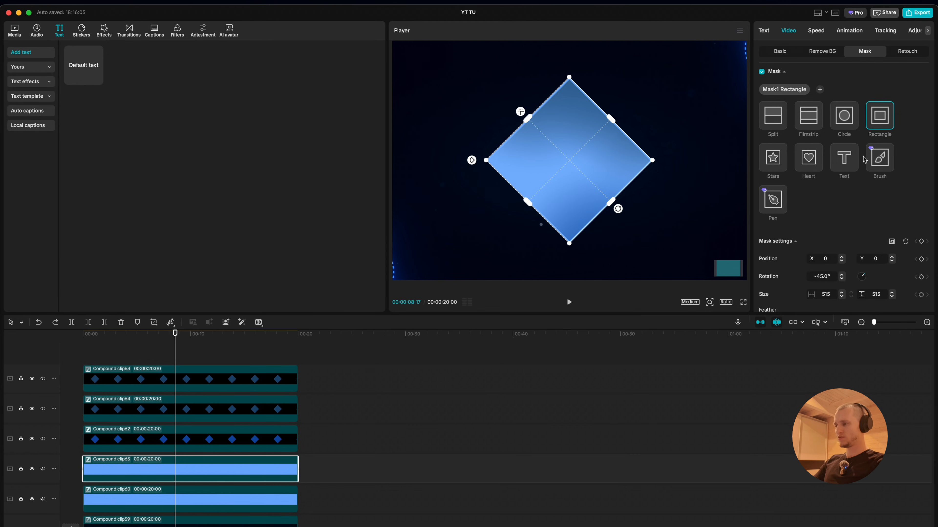
{"action": "key", "text": "alt+g"}
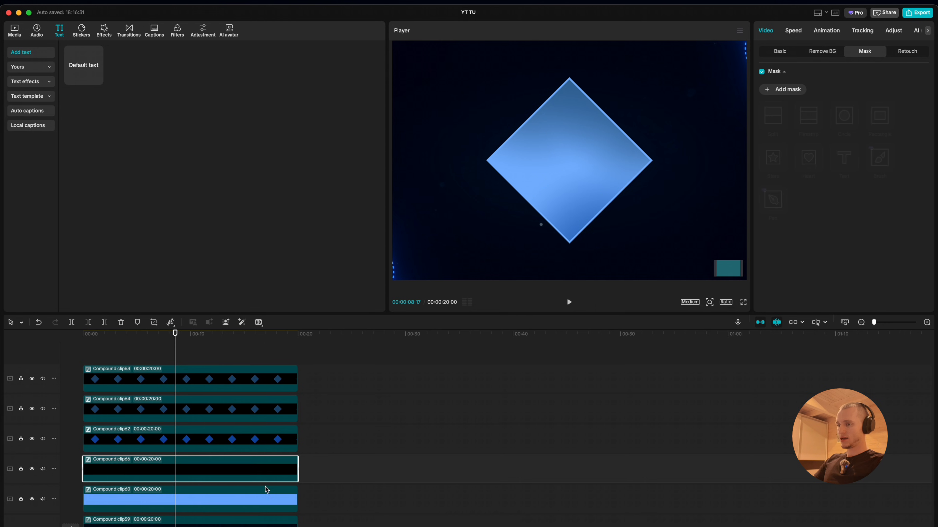
{"action": "left_click", "coordinate": [778, 58]}
{"action": "scroll", "coordinate": [854, 199], "scroll_direction": "down", "scroll_amount": 10}
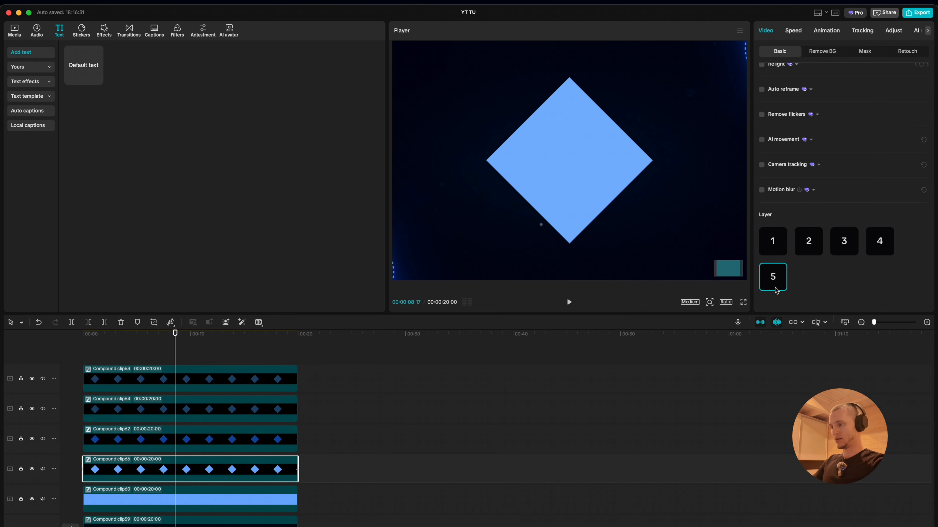
{"action": "left_click", "coordinate": [811, 248]}
Add a split mask to the new compound clip and keyframe all its mask settings at 00:00.
{"action": "left_click", "coordinate": [868, 52]}
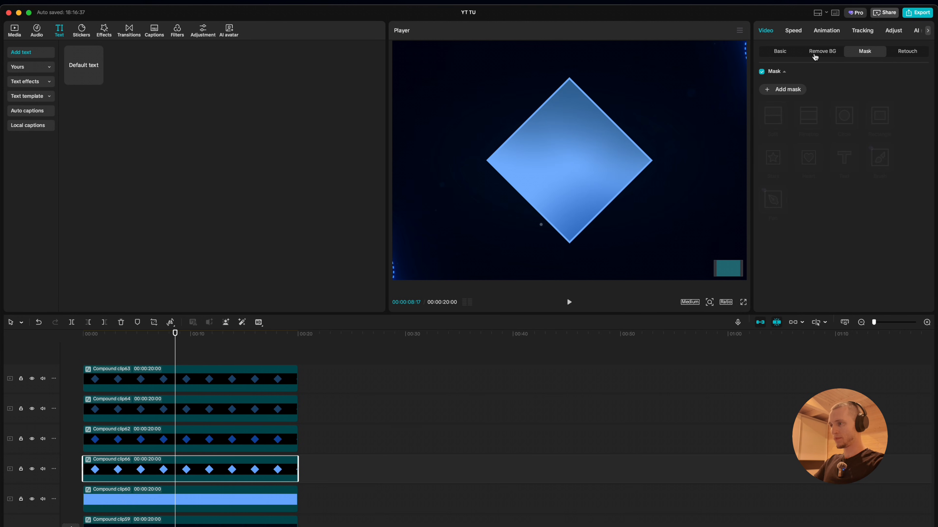
{"action": "left_click", "coordinate": [780, 91]}
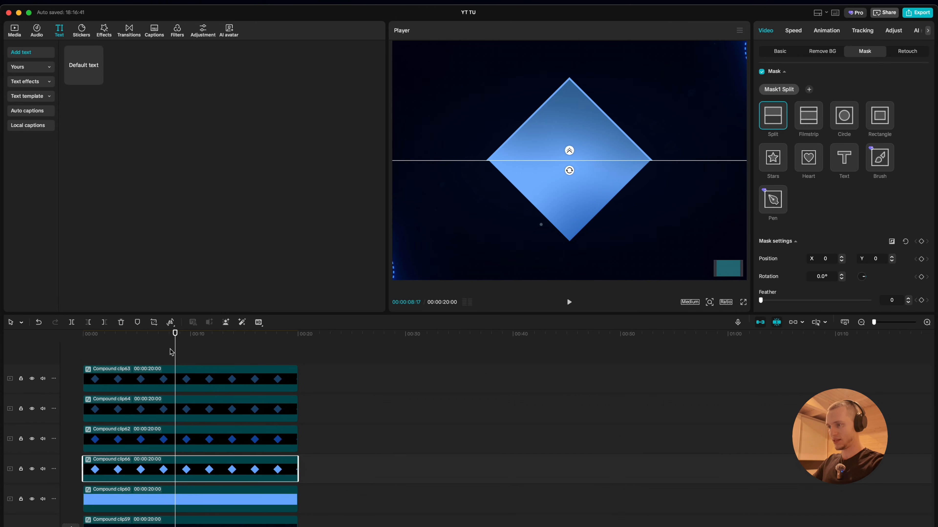
{"action": "left_click_drag", "start_coordinate": [170, 349], "coordinate": [65, 380]}
{"action": "left_click", "coordinate": [85, 470]}
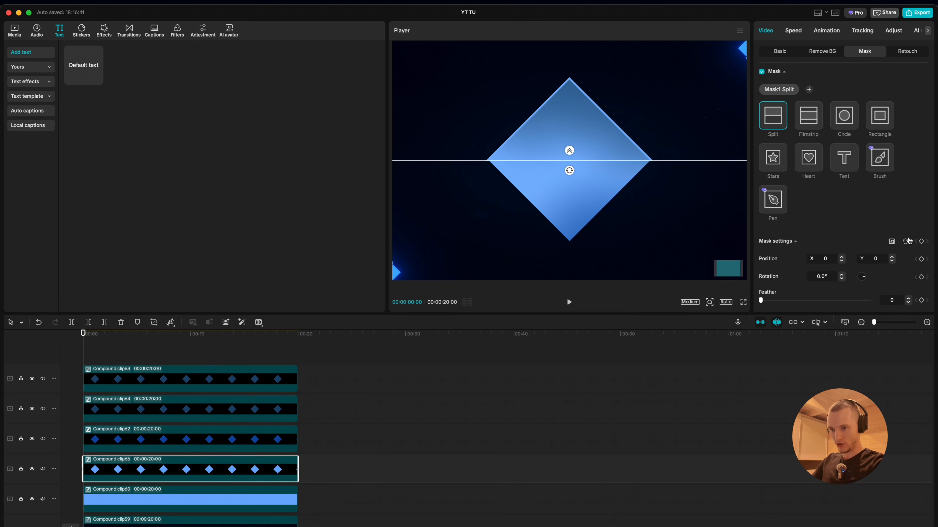
{"action": "left_click", "coordinate": [922, 242]}
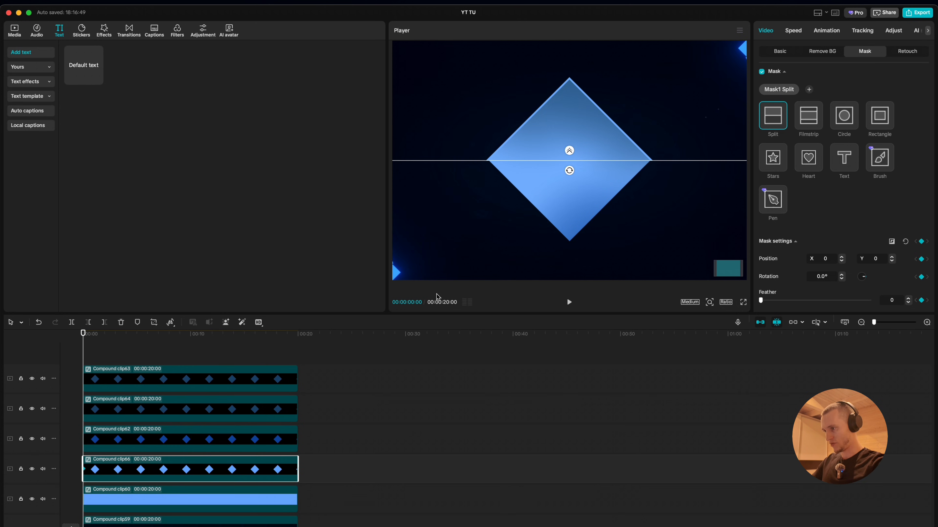
Add a split mask keyframe at 00:00:08:19 with a feather of 50 and move it to the clip's start.
{"action": "left_click", "coordinate": [173, 348]}
{"action": "left_click", "coordinate": [189, 348]}
{"action": "left_click", "coordinate": [219, 467]}
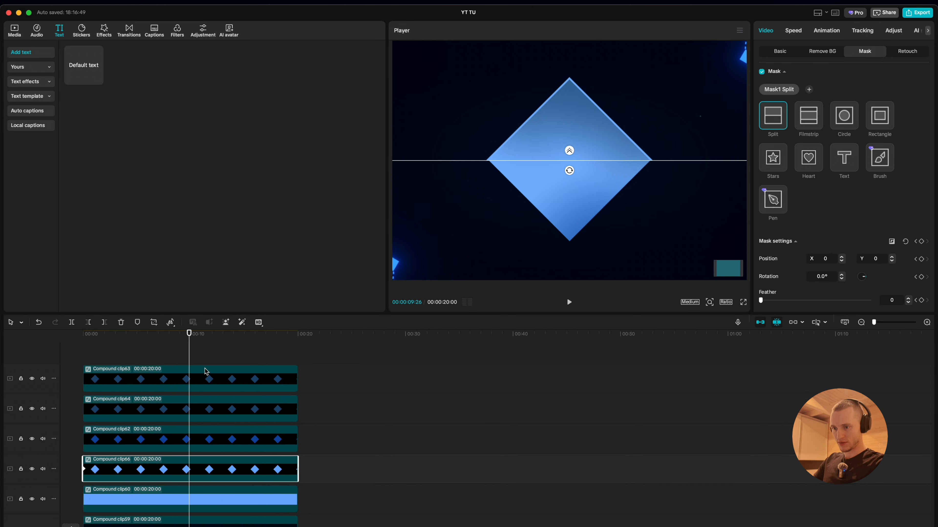
{"action": "left_click", "coordinate": [176, 353]}
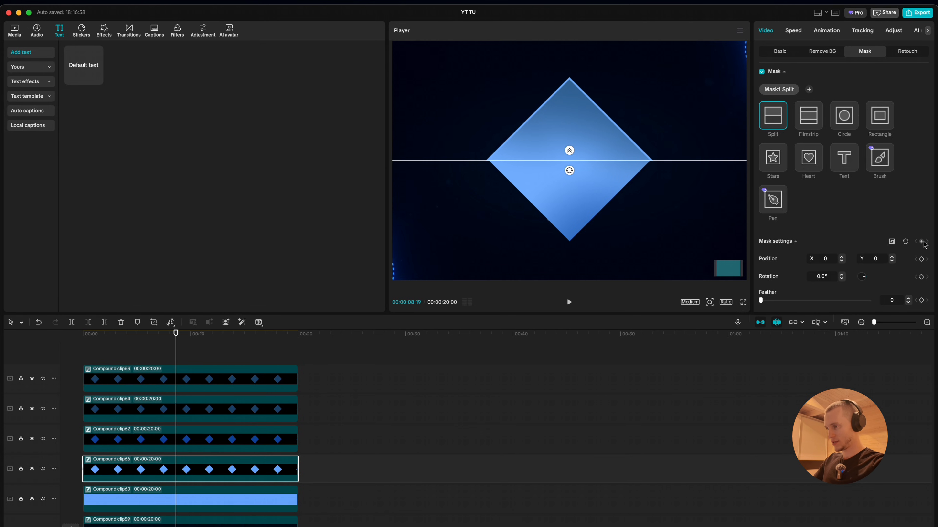
{"action": "left_click", "coordinate": [922, 241]}
{"action": "scroll", "coordinate": [885, 265], "scroll_direction": "down", "scroll_amount": 1}
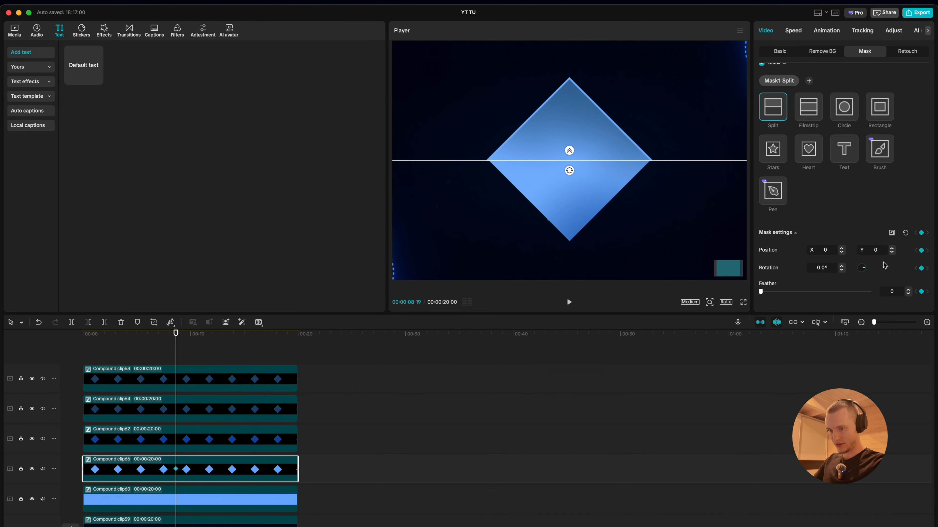
{"action": "type", "text": "50"}
{"action": "key", "text": "Return"}
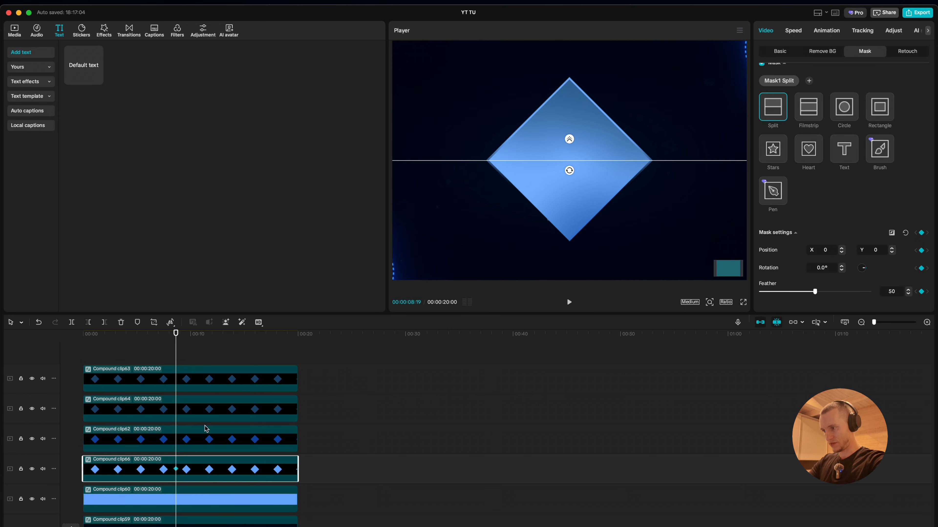
{"action": "left_click_drag", "start_coordinate": [176, 471], "coordinate": [58, 476]}
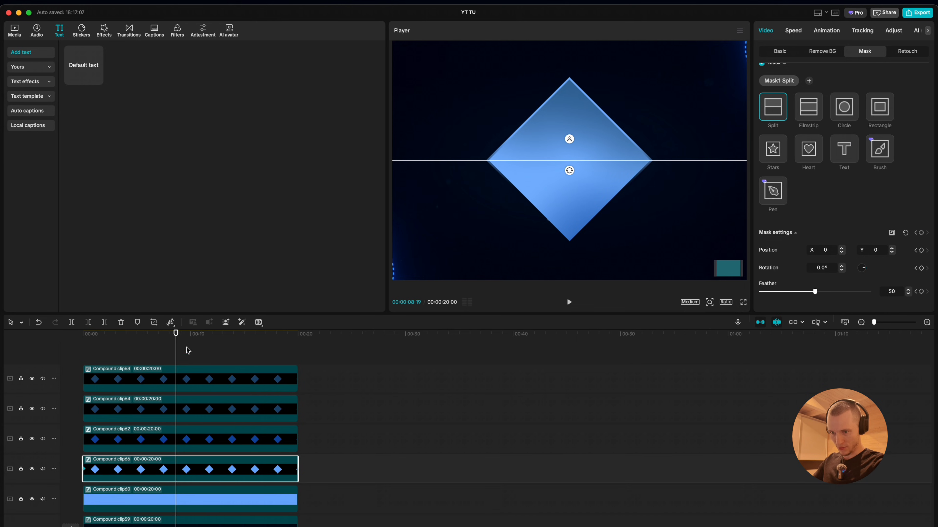
Keyframe the split mask at 00:00:08:19 with a rotation of 1000°, move that keyframe to the clip's end, and preview the animation.
{"action": "left_click", "coordinate": [922, 233]}
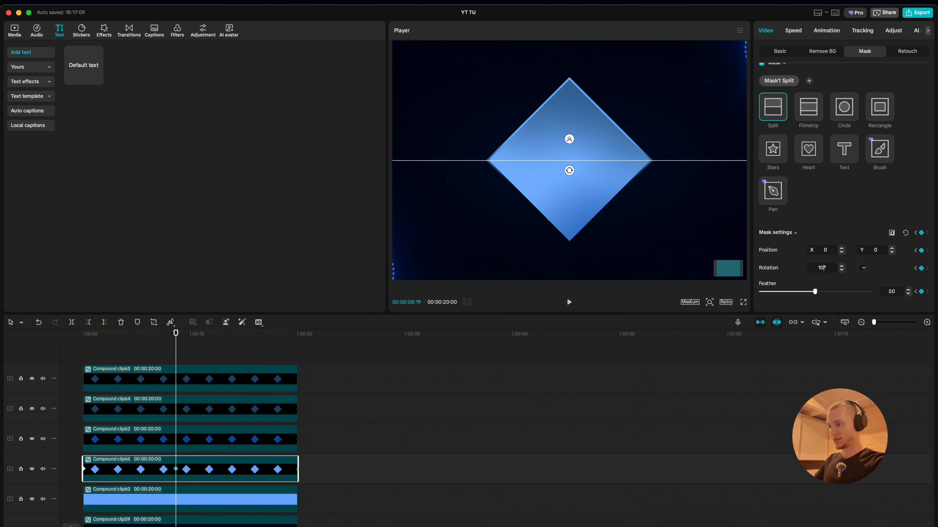
{"action": "key", "text": "Return"}
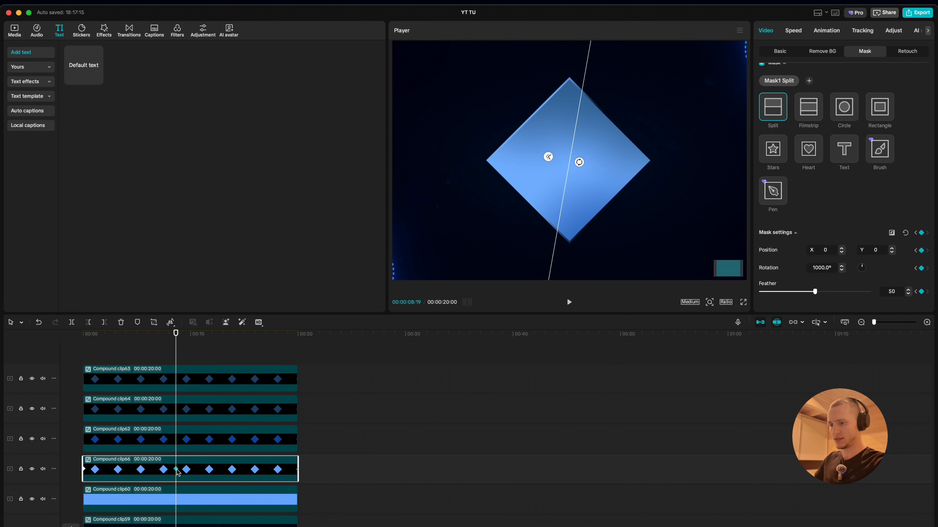
{"action": "left_click_drag", "start_coordinate": [176, 470], "coordinate": [297, 469]}
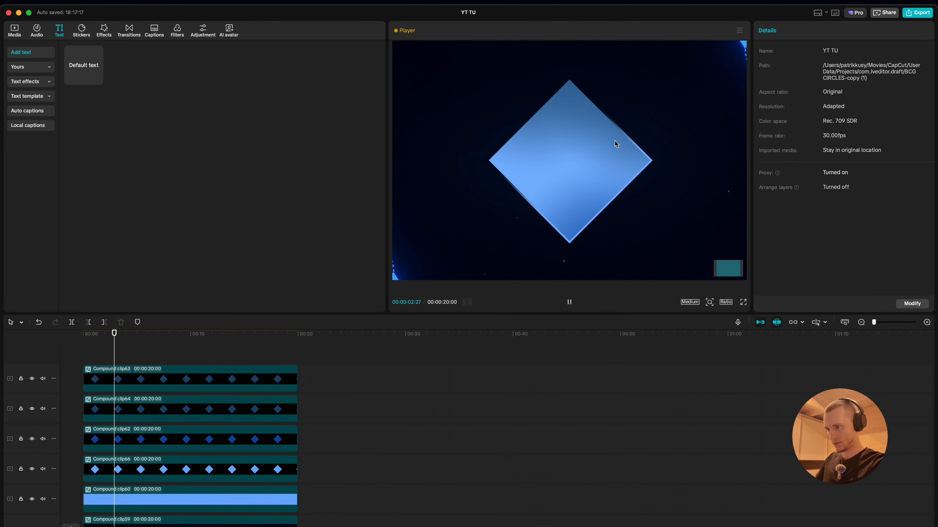
{"action": "left_click", "coordinate": [569, 302]}
Set the split mask's rotation to 2000° at its last keyframe, move that keyframe to the clip's end, and preview the animation.
{"action": "left_click", "coordinate": [295, 469]}
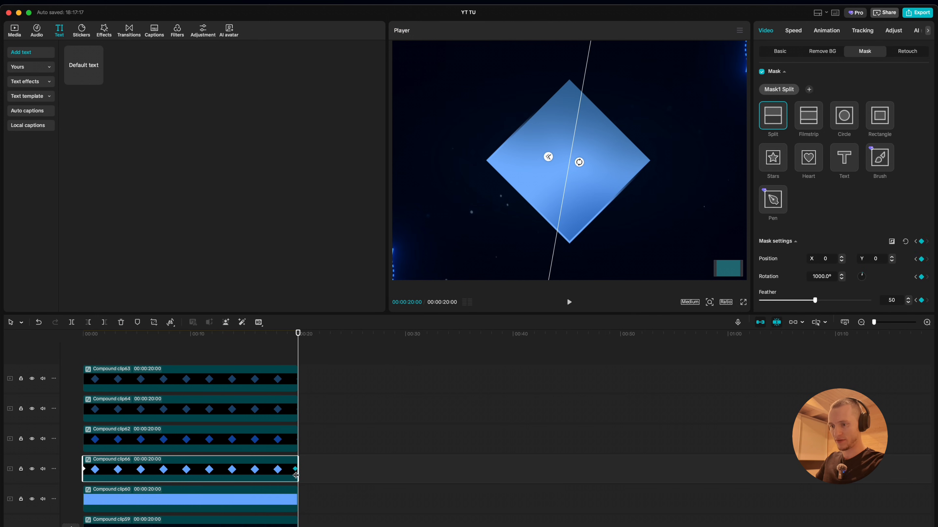
{"action": "left_click", "coordinate": [295, 469]}
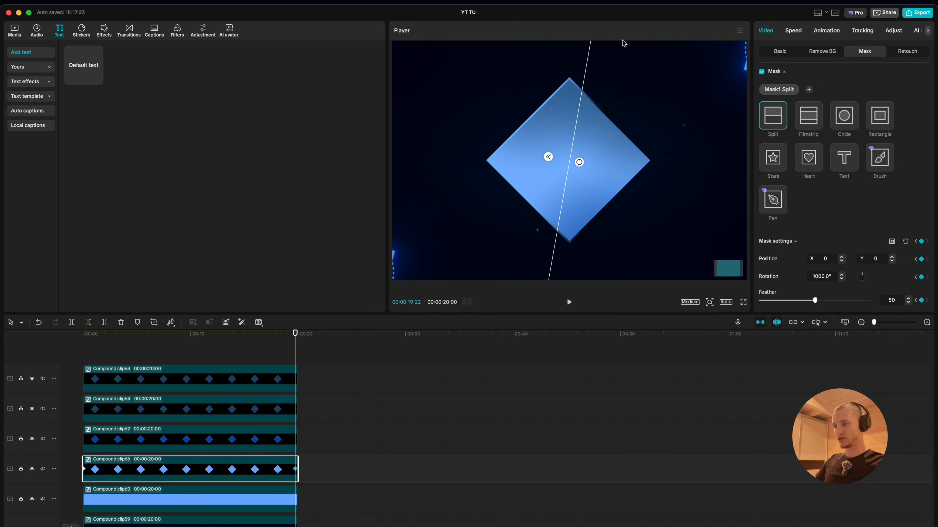
{"action": "left_click", "coordinate": [822, 280]}
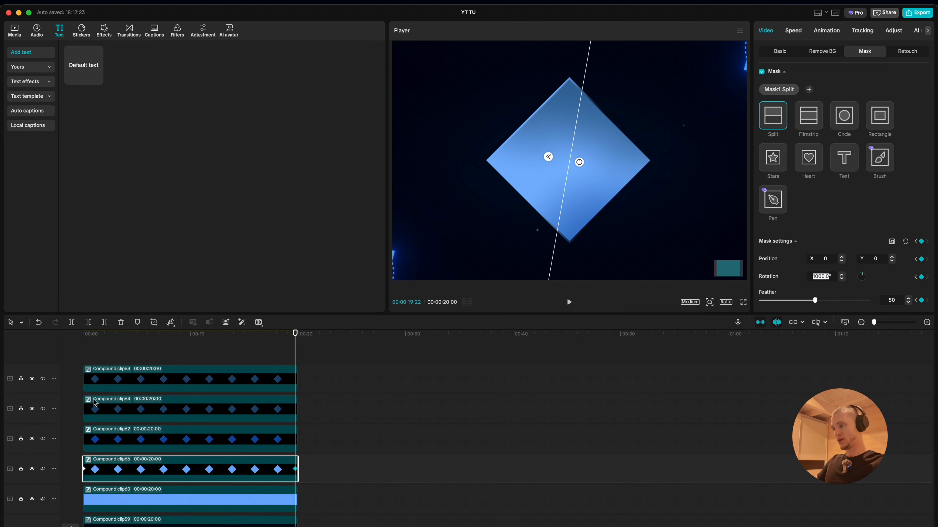
{"action": "type", "text": "2000"}
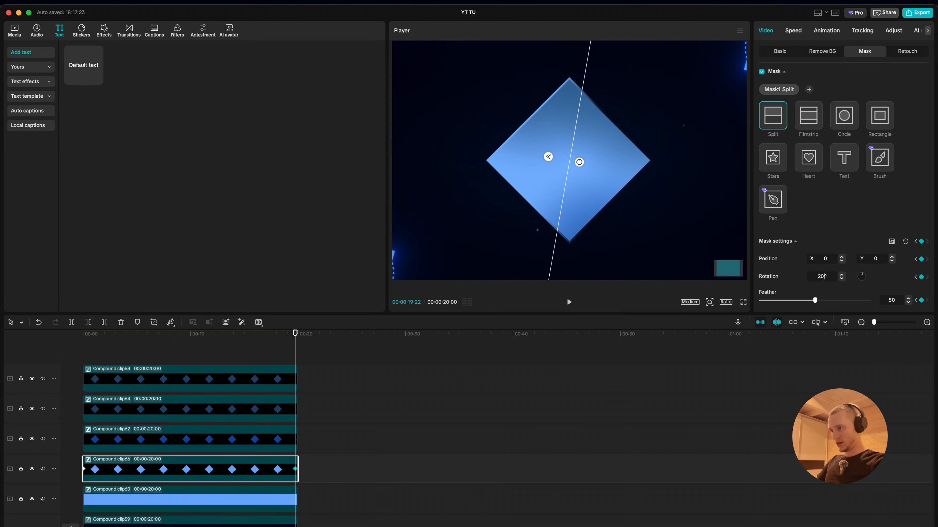
{"action": "key", "text": "Return"}
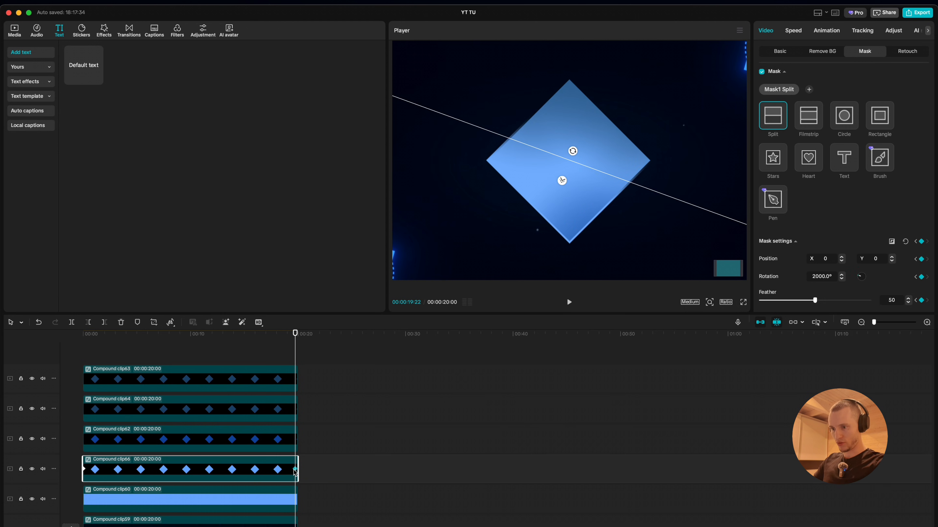
{"action": "left_click_drag", "start_coordinate": [295, 471], "coordinate": [336, 448]}
{"action": "left_click", "coordinate": [262, 355]}
{"action": "key", "text": "Home"}
{"action": "key", "text": "space"}
{"action": "scroll", "coordinate": [730, 153], "scroll_direction": "down", "scroll_amount": 5}
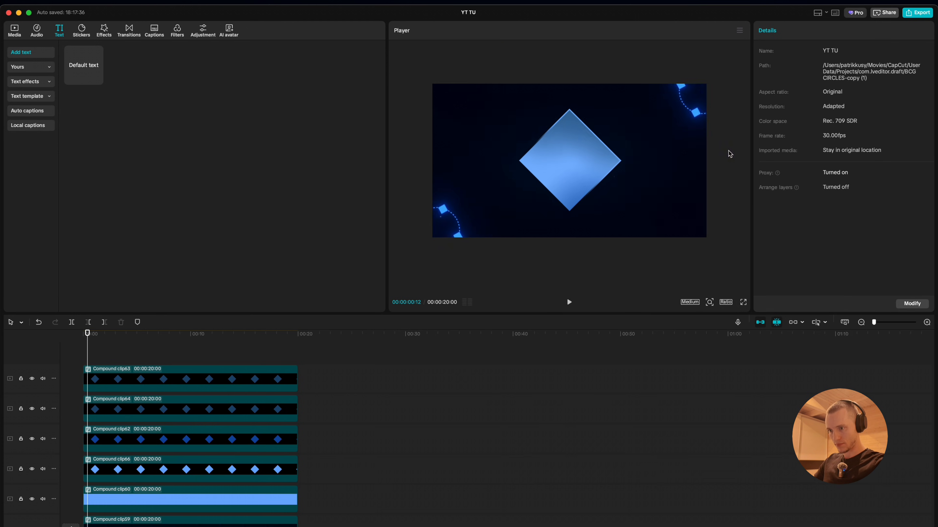
{"action": "scroll", "coordinate": [656, 169], "scroll_direction": "up", "scroll_amount": 5}
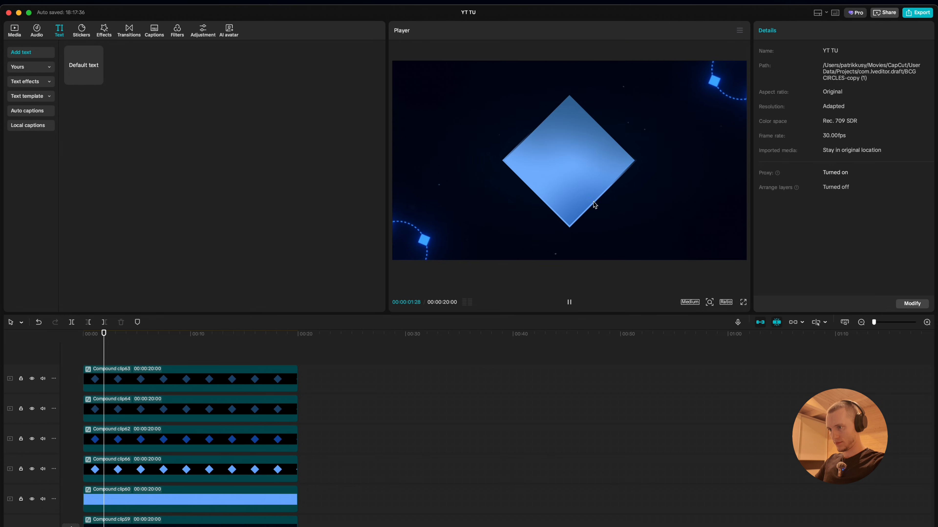
{"action": "key", "text": "space"}
Apply the Glow 2 effect to the masked light blue diamond clip with glow 9 and size 51.
{"action": "left_click", "coordinate": [151, 464]}
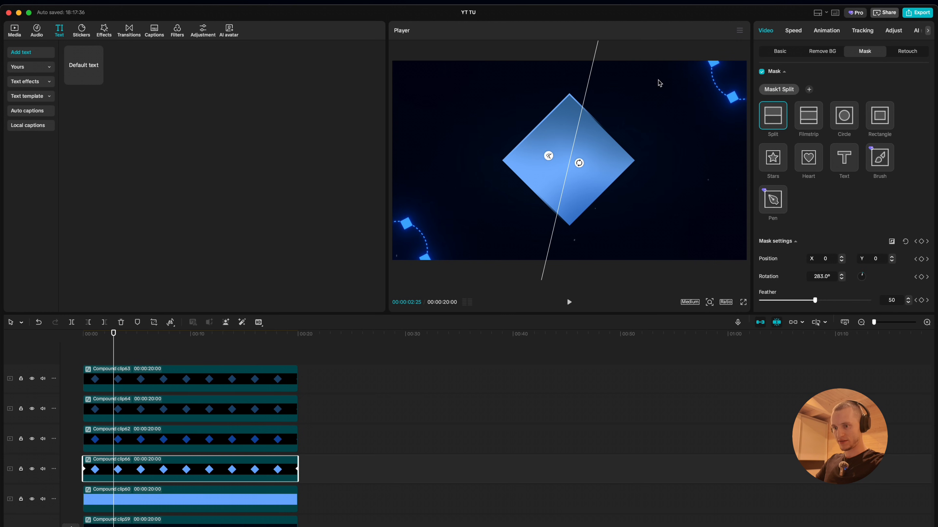
{"action": "left_click", "coordinate": [99, 37]}
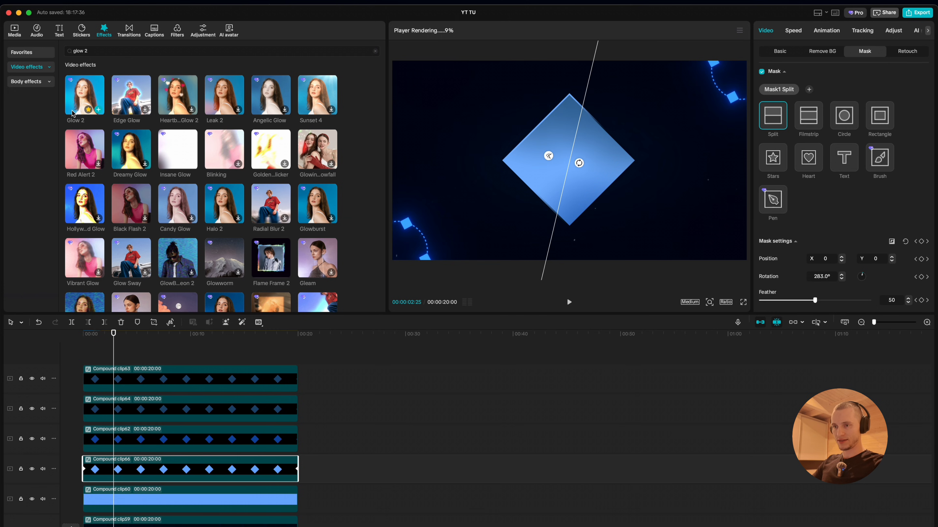
{"action": "left_click_drag", "start_coordinate": [95, 93], "coordinate": [212, 476]}
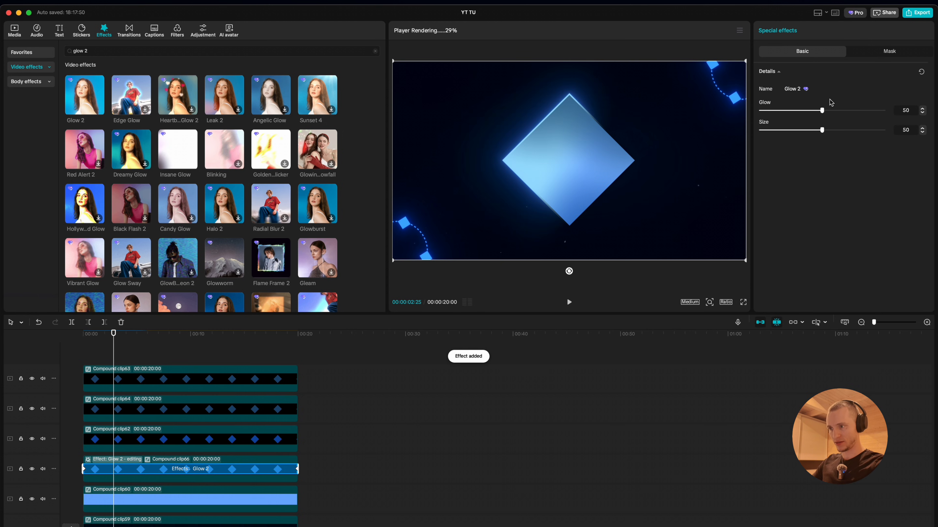
{"action": "left_click_drag", "start_coordinate": [822, 110], "coordinate": [771, 110]}
{"action": "mouse_move", "coordinate": [822, 130]}
{"action": "left_mouse_down"}
{"action": "mouse_move", "coordinate": [809, 130]}
{"action": "mouse_move", "coordinate": [822, 131]}
{"action": "left_mouse_up"}
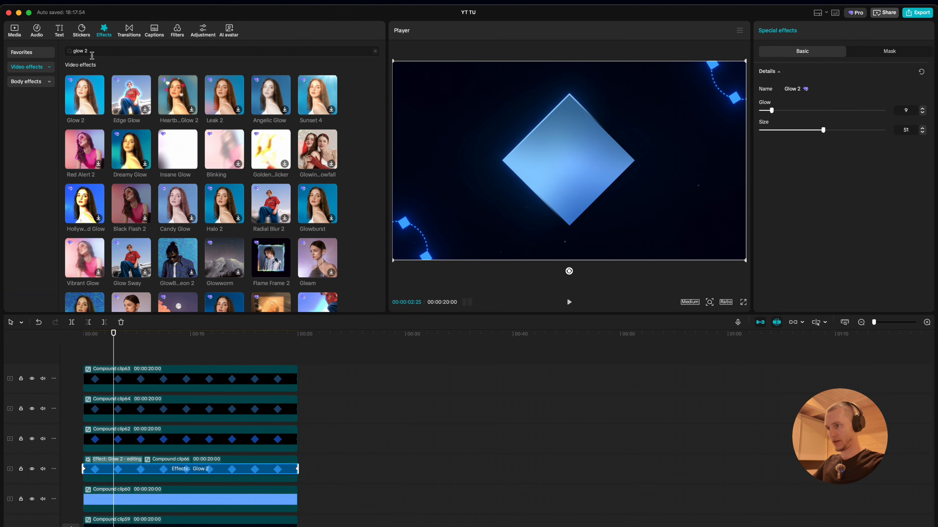
Try a Blur effect with a strength of 26 on the masked diamond clip and preview it.
{"action": "triple_click", "coordinate": [91, 55]}
{"action": "type", "text": "blur"}
{"action": "key", "text": "Return"}
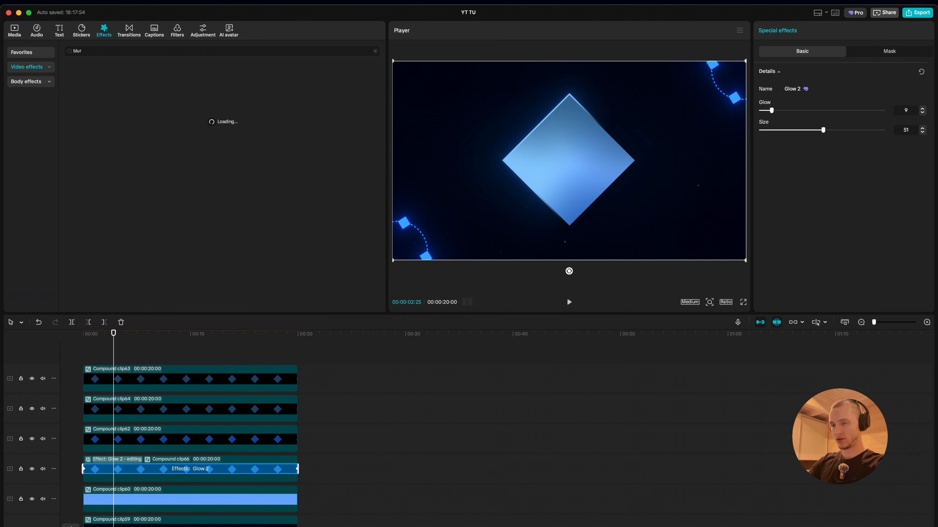
{"action": "left_click_drag", "start_coordinate": [84, 95], "coordinate": [188, 469]}
{"action": "left_click_drag", "start_coordinate": [814, 111], "coordinate": [794, 111]}
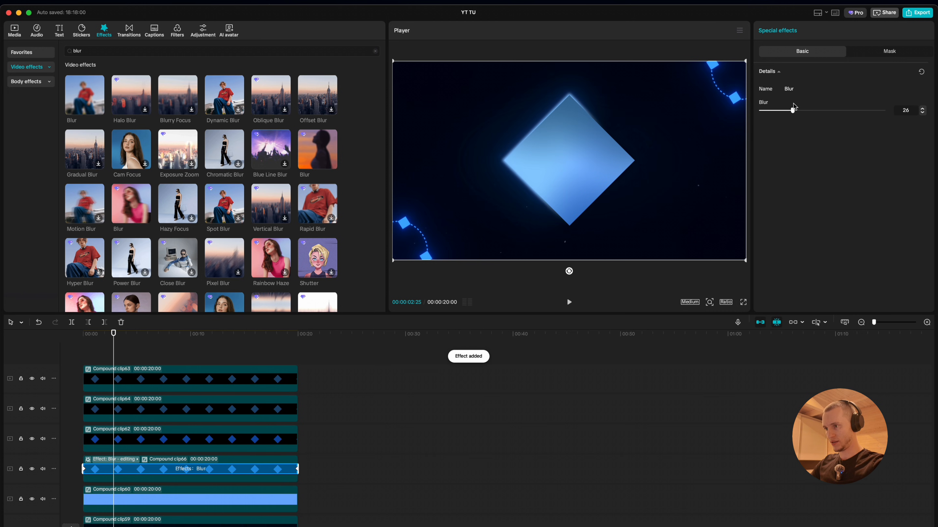
{"action": "left_click", "coordinate": [247, 346]}
{"action": "key", "text": "space"}
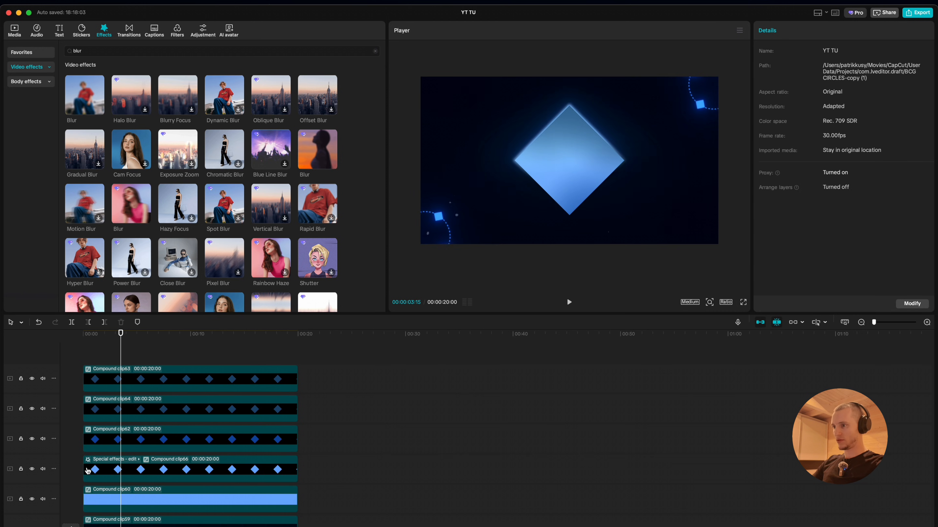
{"action": "key", "text": "space"}
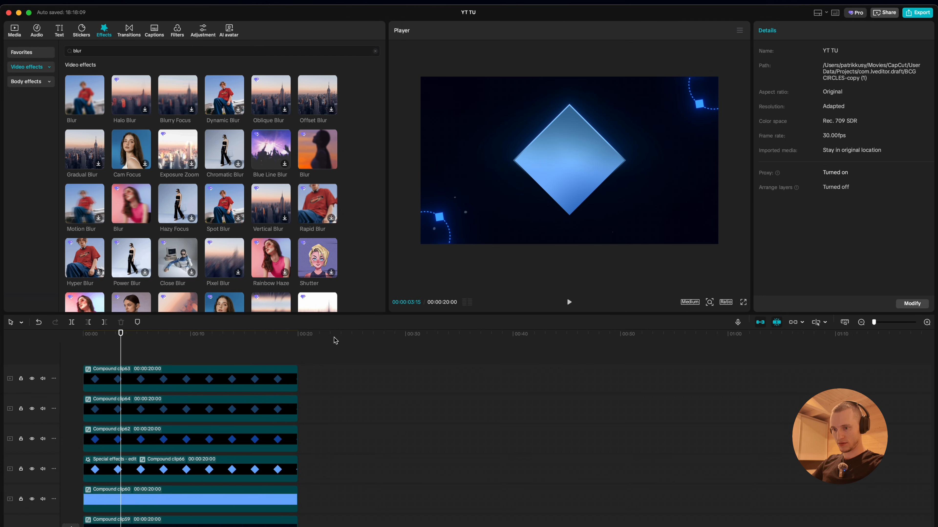
Preview the glowing outline from the start and set its Glow 2 effect to glow 41 and size 29.
{"action": "left_click_drag", "start_coordinate": [253, 340], "coordinate": [84, 337]}
{"action": "key", "text": "space"}
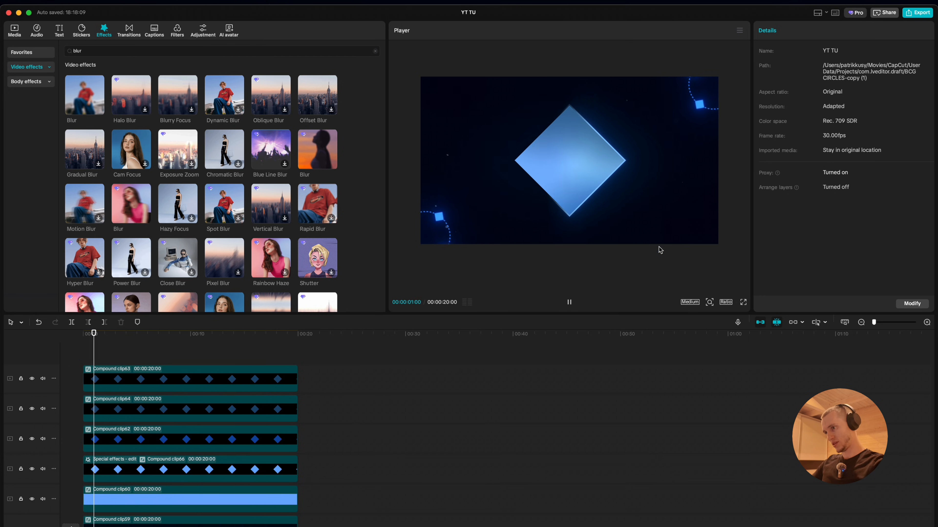
{"action": "key", "text": "space"}
{"action": "left_click", "coordinate": [106, 467]}
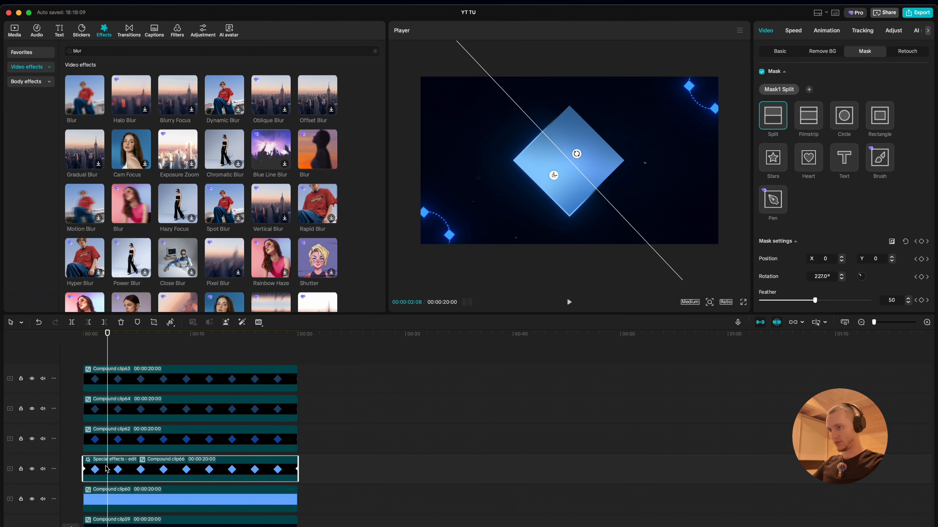
{"action": "left_click", "coordinate": [118, 459]}
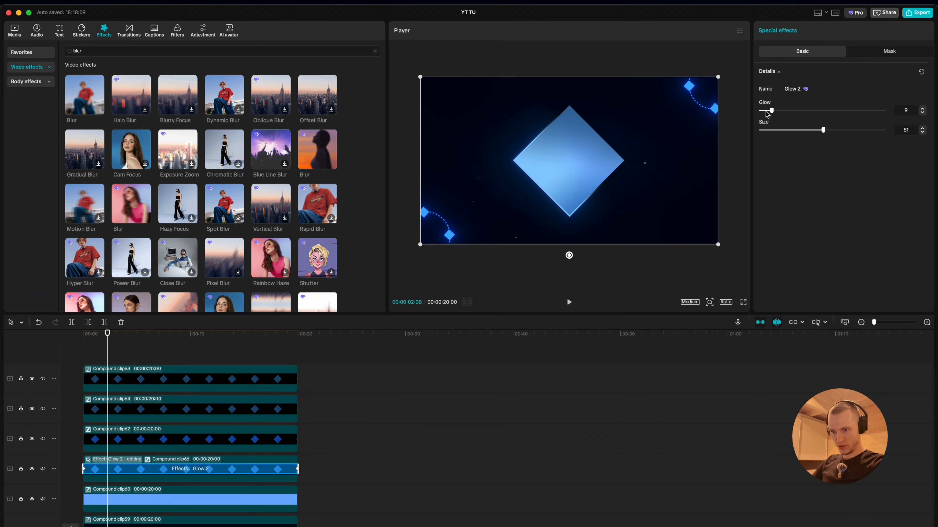
{"action": "mouse_move", "coordinate": [823, 130]}
{"action": "left_mouse_down"}
{"action": "mouse_move", "coordinate": [764, 130]}
{"action": "mouse_move", "coordinate": [881, 114]}
{"action": "mouse_move", "coordinate": [776, 114]}
{"action": "mouse_move", "coordinate": [815, 115]}
{"action": "left_mouse_up"}
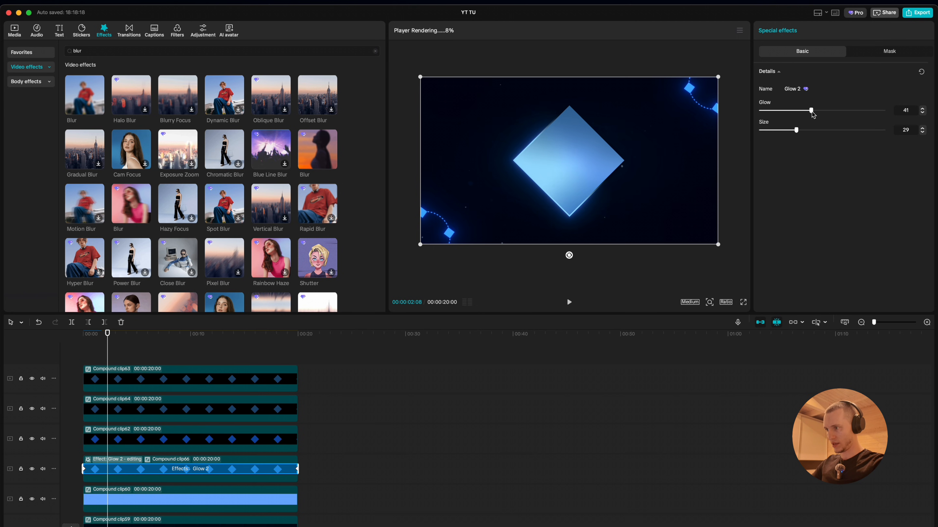
{"action": "left_click_drag", "start_coordinate": [211, 356], "coordinate": [1, 360]}
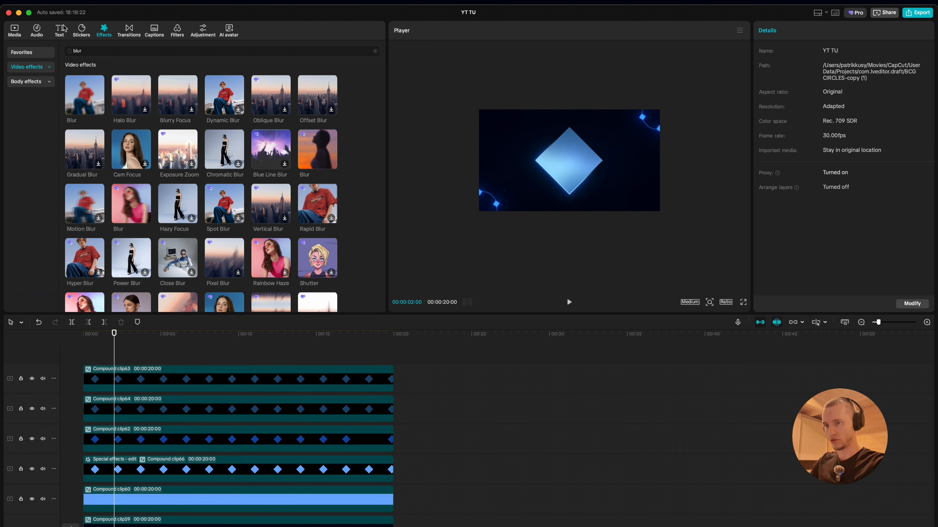
Add a default text clip above all layers, starting at 00:00 and extended to the 20-second end of the other clips.
{"action": "left_click", "coordinate": [59, 29]}
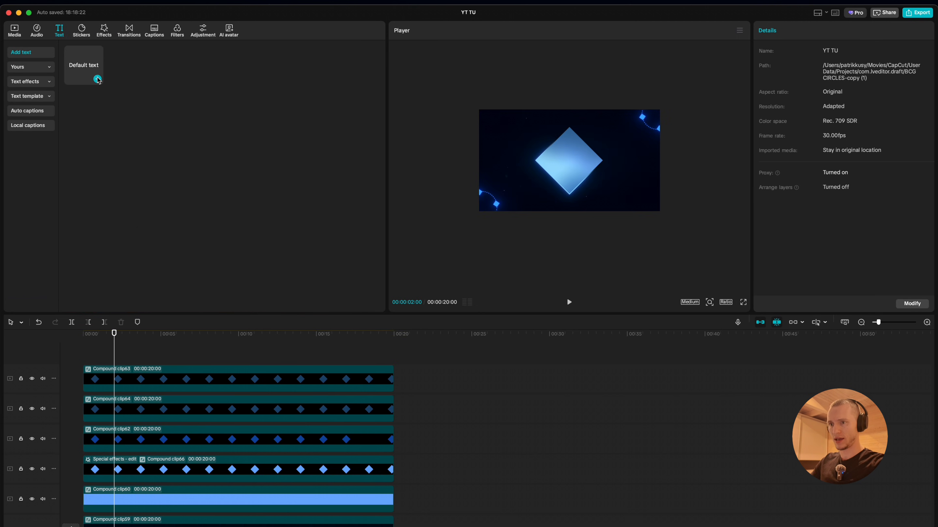
{"action": "left_click", "coordinate": [98, 80]}
{"action": "left_click_drag", "start_coordinate": [112, 368], "coordinate": [84, 368]}
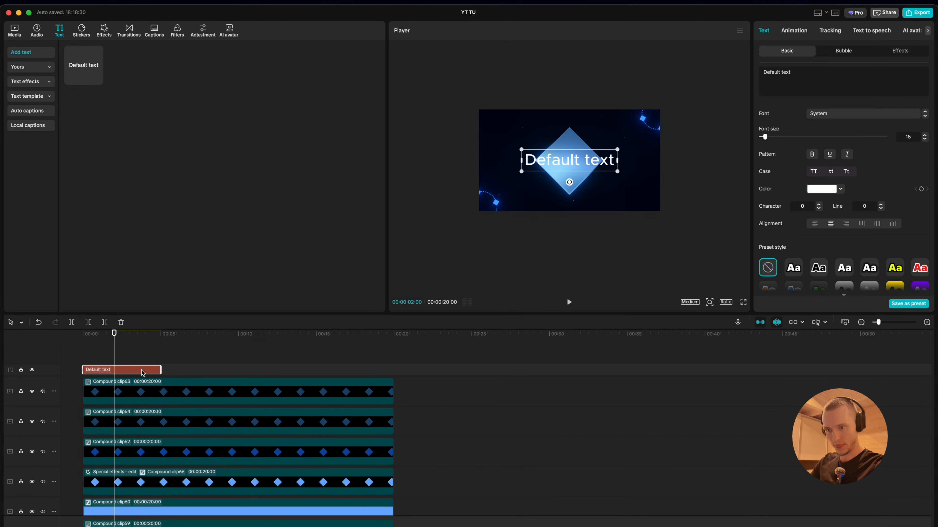
{"action": "left_click", "coordinate": [184, 367]}
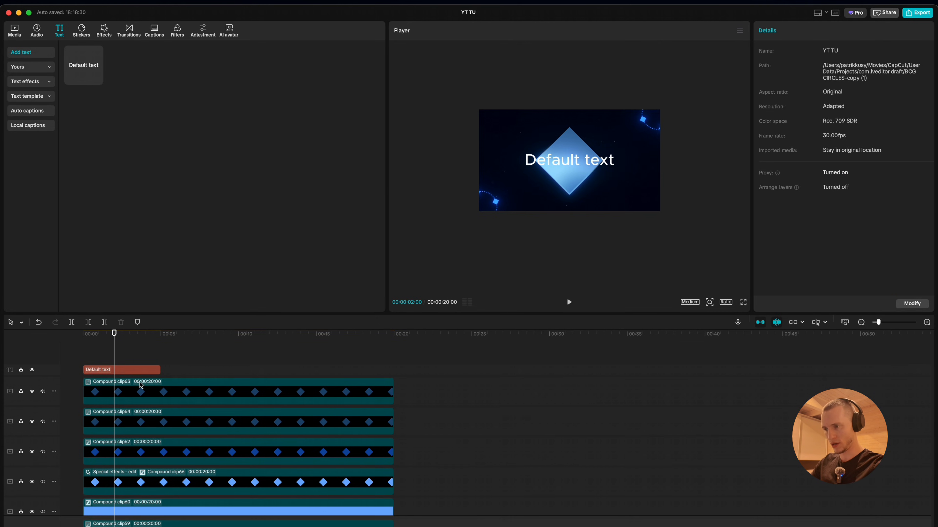
{"action": "left_click_drag", "start_coordinate": [160, 369], "coordinate": [394, 369]}
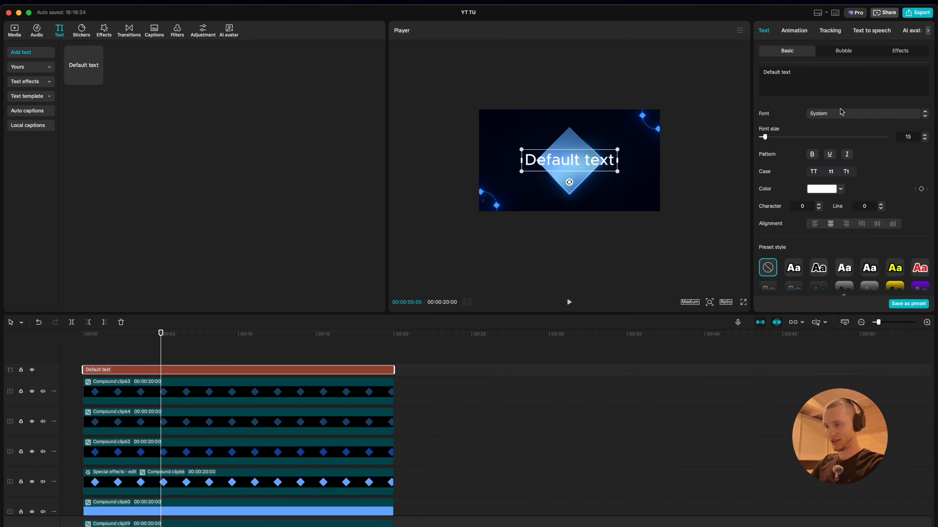
Change the text to 1 and set its font to Poppins-Bold at size 40.
{"action": "left_click", "coordinate": [846, 113]}
{"action": "scroll", "coordinate": [901, 255], "scroll_direction": "down", "scroll_amount": 10}
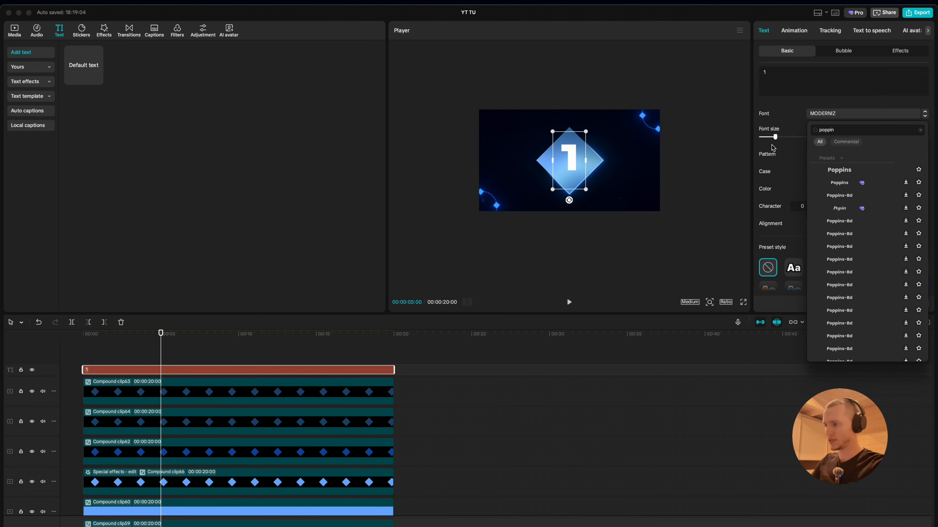
{"action": "left_click", "coordinate": [847, 170]}
{"action": "left_click", "coordinate": [854, 114]}
{"action": "left_click_drag", "start_coordinate": [583, 132], "coordinate": [608, 118]}
{"action": "left_click", "coordinate": [271, 361]}
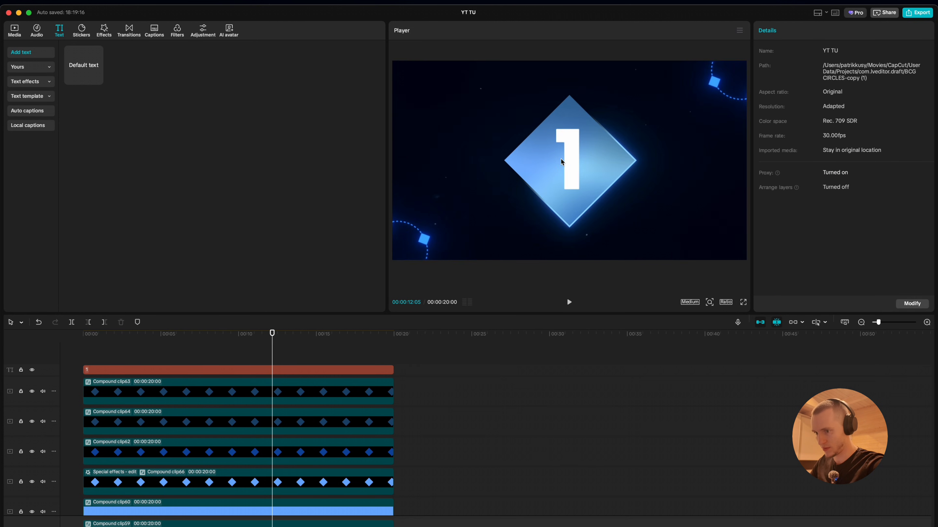
{"action": "left_click", "coordinate": [137, 370]}
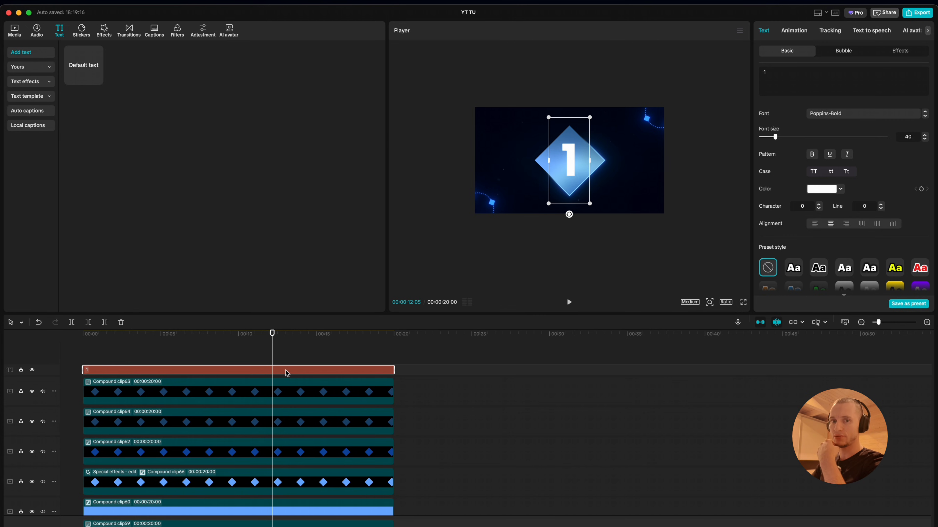
{"action": "left_click_drag", "start_coordinate": [285, 370], "coordinate": [285, 366]}
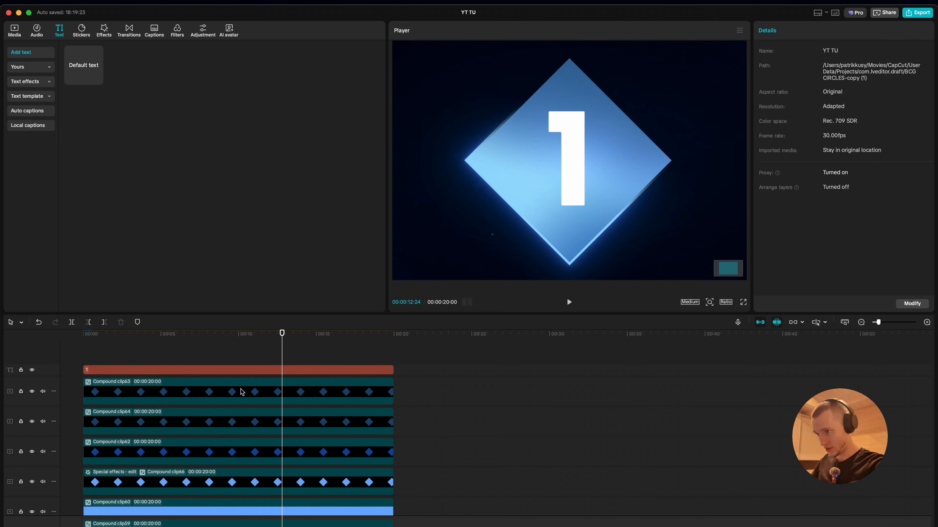
Set the color of the number 1 to dark blue 00183A.
{"action": "left_click", "coordinate": [244, 370]}
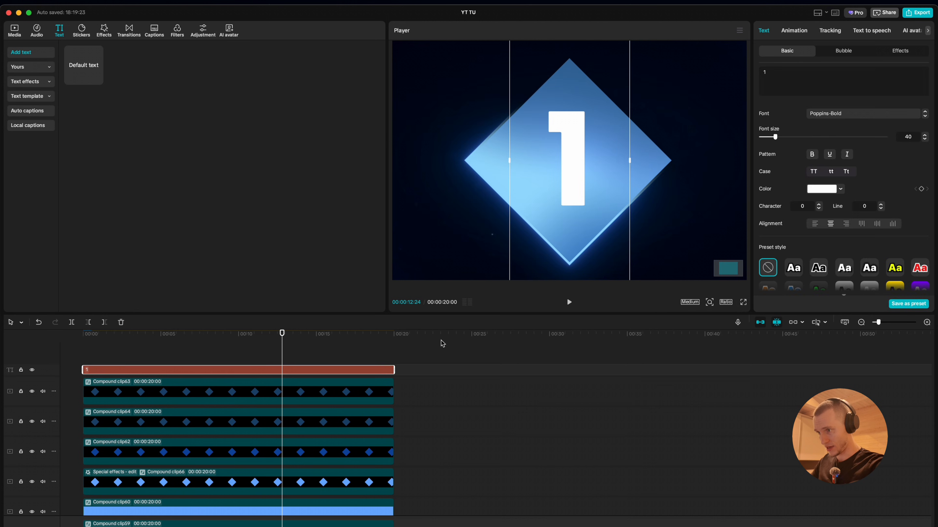
{"action": "left_click", "coordinate": [823, 187]}
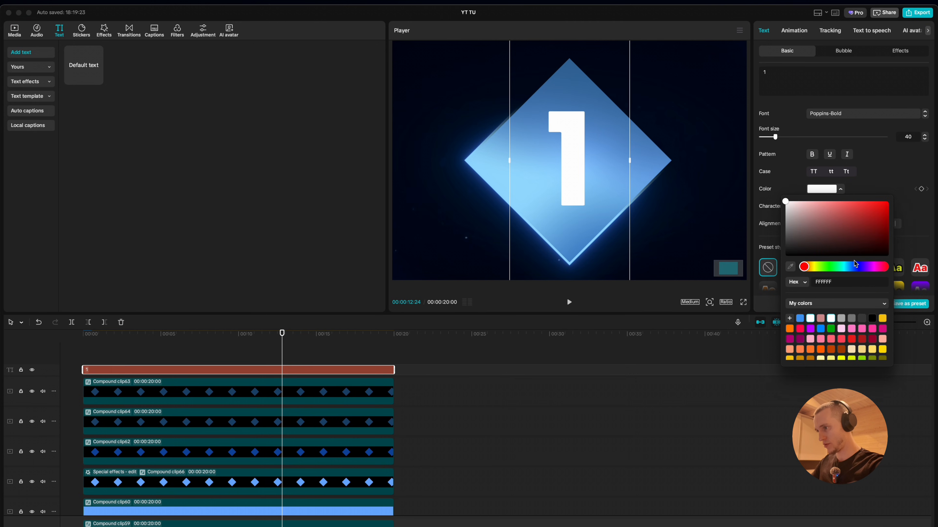
{"action": "left_click_drag", "start_coordinate": [855, 267], "coordinate": [860, 270]}
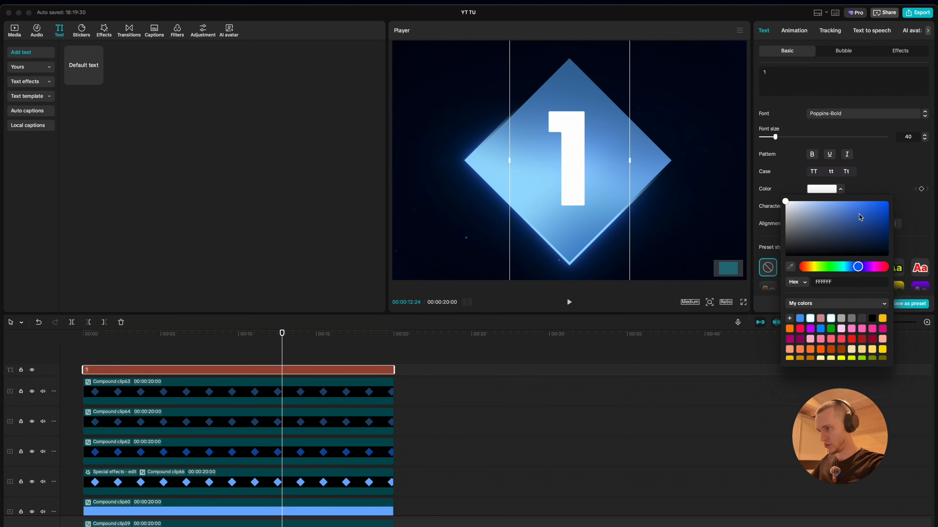
{"action": "left_click_drag", "start_coordinate": [861, 218], "coordinate": [888, 244]}
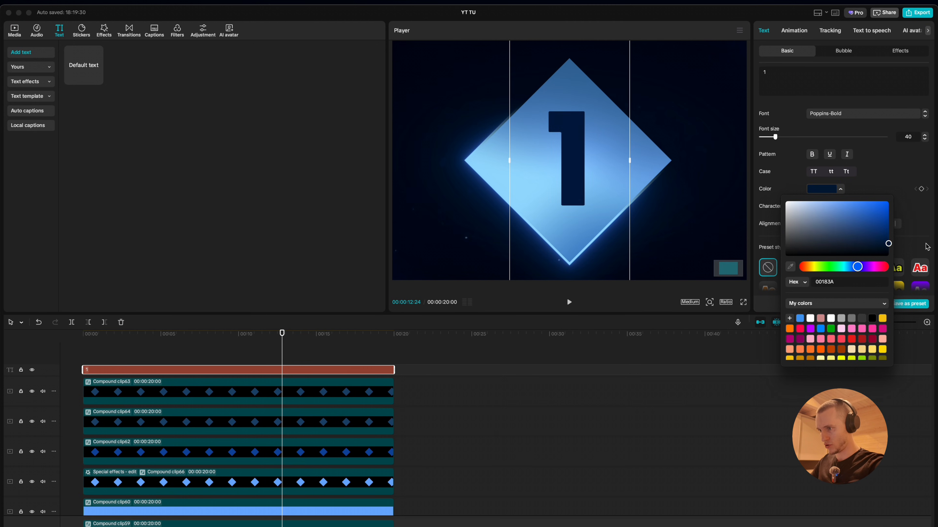
Duplicate the number text clip onto the track above and give the copy a brighter blue color.
{"action": "left_click", "coordinate": [238, 372]}
{"action": "left_click_drag", "start_coordinate": [238, 371], "coordinate": [237, 358]}
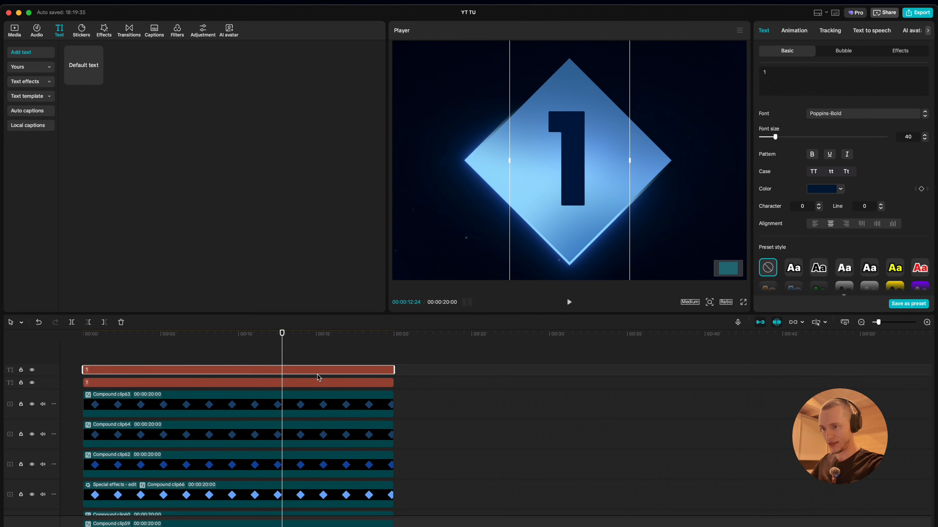
{"action": "left_click", "coordinate": [826, 188]}
{"action": "left_click_drag", "start_coordinate": [887, 226], "coordinate": [903, 229]}
Convert the brighter blue number clip into a compound clip and select the dark blue text clip.
{"action": "left_click", "coordinate": [253, 371]}
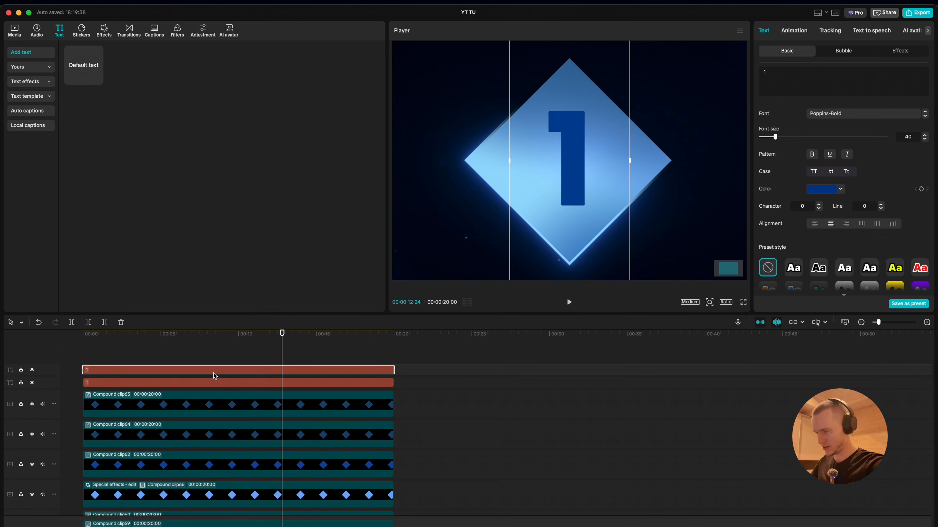
{"action": "key", "text": "alt+g"}
{"action": "left_click", "coordinate": [206, 369]}
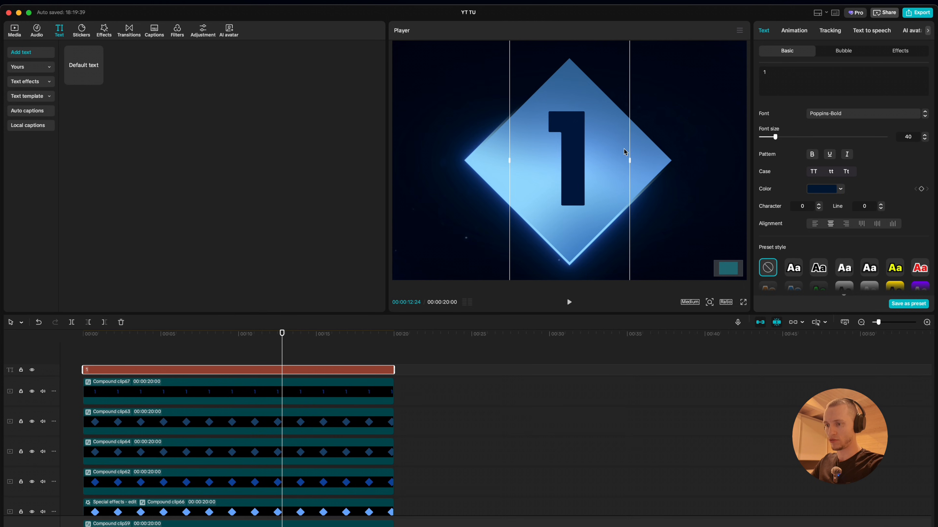
Convert the dark blue number text into a compound clip and add a Split mask to it.
{"action": "key", "text": "alt+g"}
{"action": "left_click", "coordinate": [790, 31]}
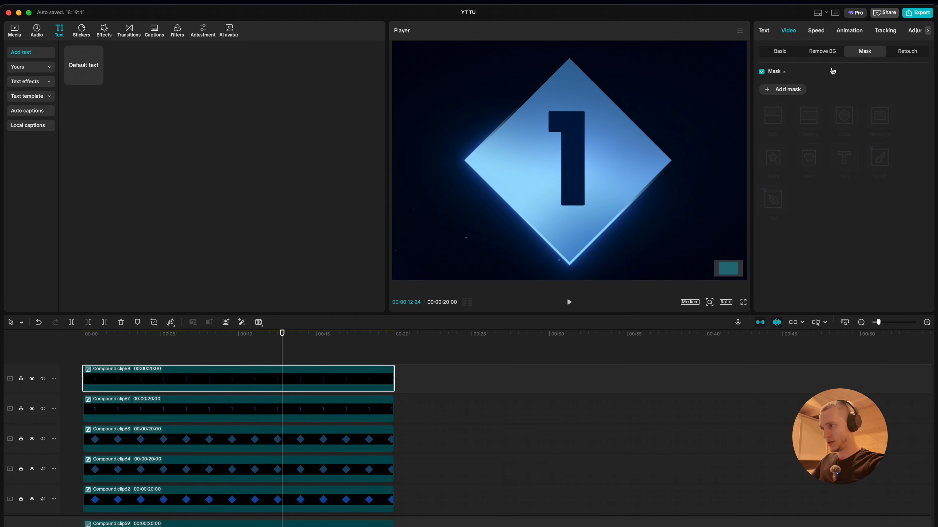
{"action": "left_click", "coordinate": [785, 90]}
{"action": "left_click", "coordinate": [775, 118]}
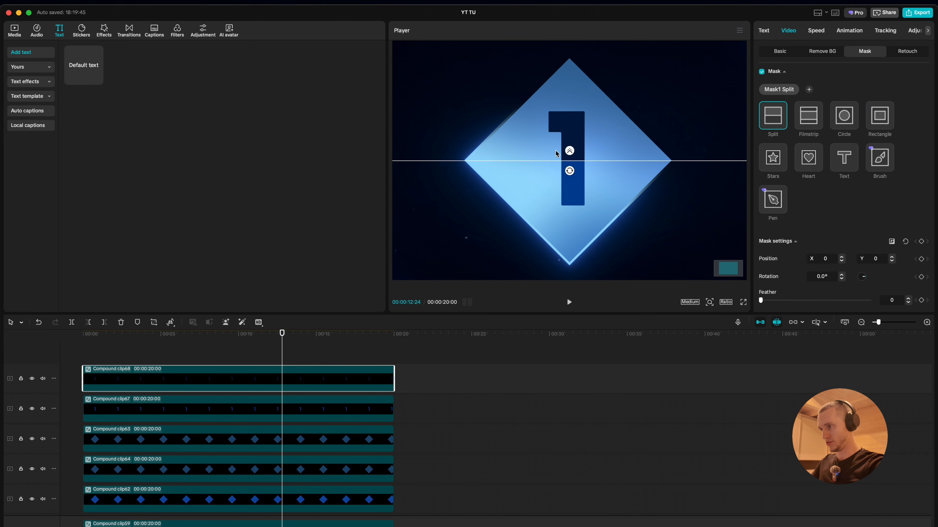
Rotate the split mask on the dark number to 180°, feather it to 62, and move it to Y 35.
{"action": "left_click_drag", "start_coordinate": [570, 171], "coordinate": [560, 124]}
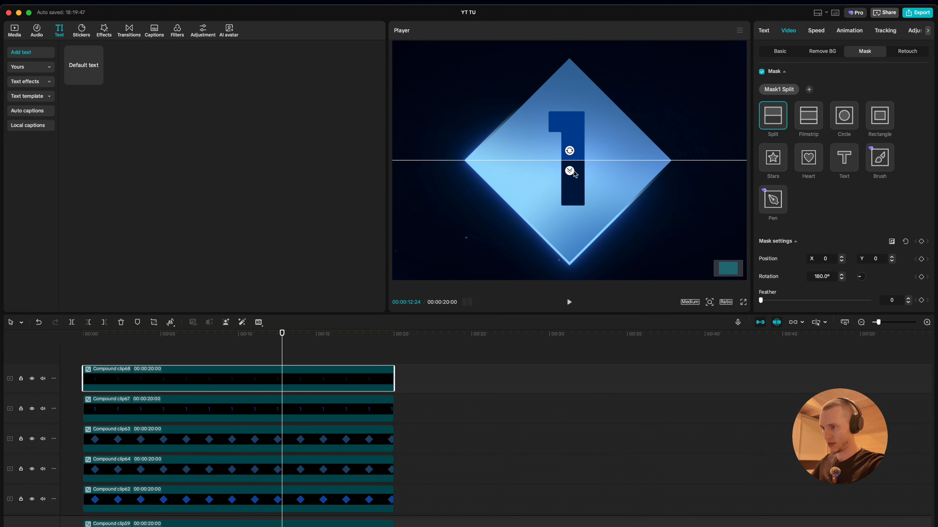
{"action": "left_click_drag", "start_coordinate": [570, 172], "coordinate": [570, 184]}
{"action": "mouse_move", "coordinate": [616, 165]}
{"action": "left_mouse_down"}
{"action": "mouse_move", "coordinate": [617, 145]}
{"action": "mouse_move", "coordinate": [619, 154]}
{"action": "left_mouse_up"}
{"action": "left_click", "coordinate": [327, 356]}
{"action": "scroll", "coordinate": [517, 268], "scroll_direction": "down", "scroll_amount": 5}
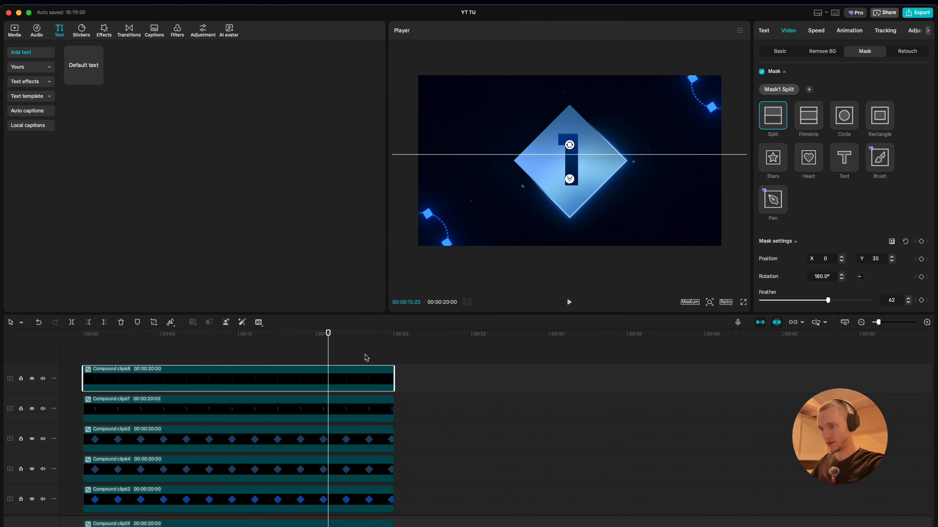
Combine the dark and brighter number clips into a single compound clip.
{"action": "left_click", "coordinate": [343, 359]}
{"action": "left_click", "coordinate": [380, 344]}
{"action": "left_click_drag", "start_coordinate": [326, 353], "coordinate": [292, 402]}
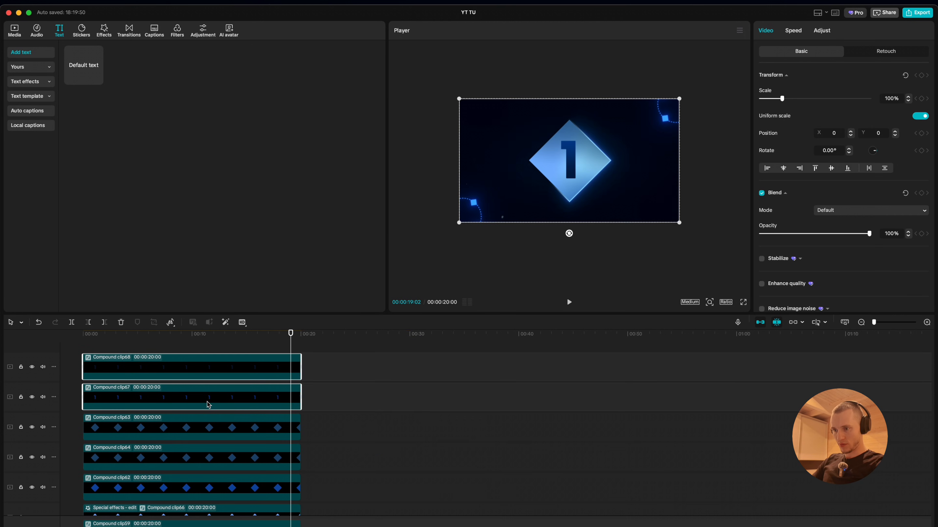
{"action": "key", "text": "alt+g"}
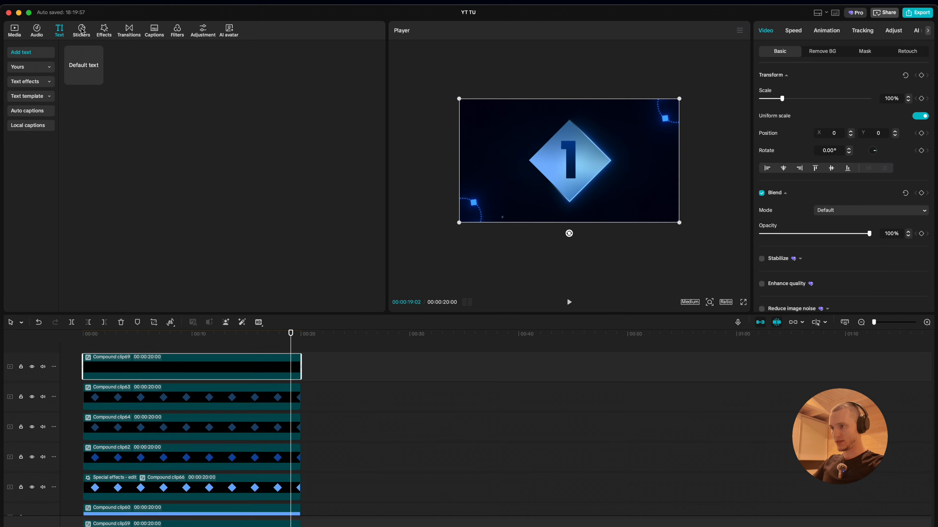
Find the Glow 2 video effect and apply it to the combined number clip.
{"action": "left_click", "coordinate": [104, 30]}
{"action": "left_click", "coordinate": [82, 52]}
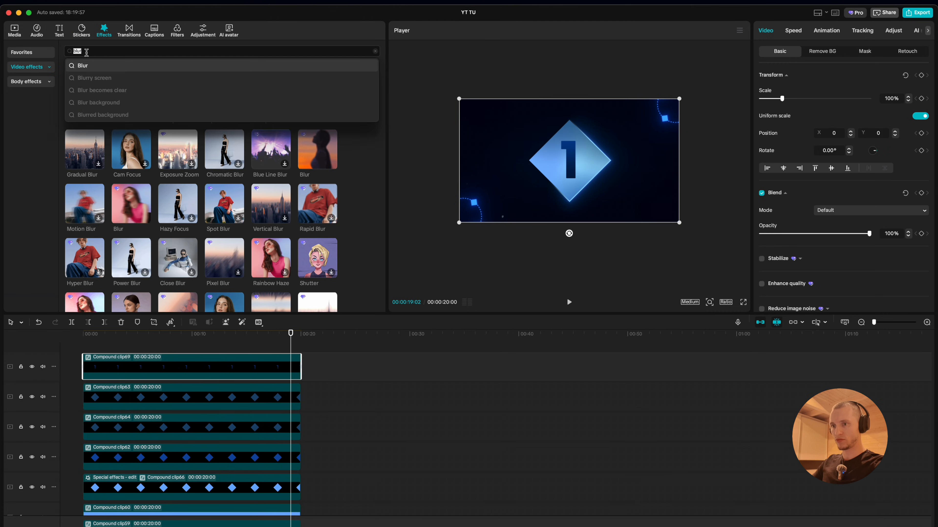
{"action": "key", "text": "BackSpace"}
{"action": "key", "text": "BackSpace"}
{"action": "key", "text": "BackSpace"}
{"action": "key", "text": "BackSpace"}
{"action": "type", "text": "glow 2"}
{"action": "key", "text": "Return"}
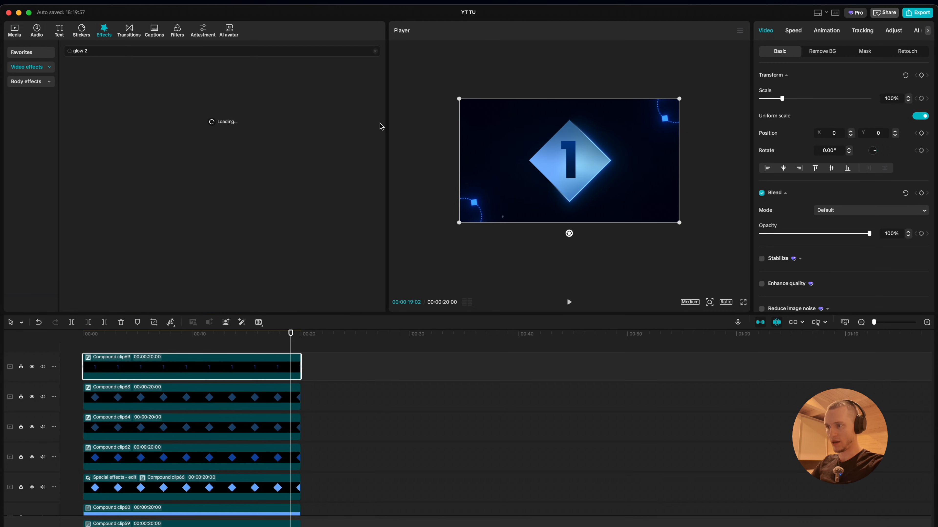
{"action": "left_click_drag", "start_coordinate": [90, 89], "coordinate": [184, 366]}
{"action": "scroll", "coordinate": [582, 148], "scroll_direction": "up", "scroll_amount": 5}
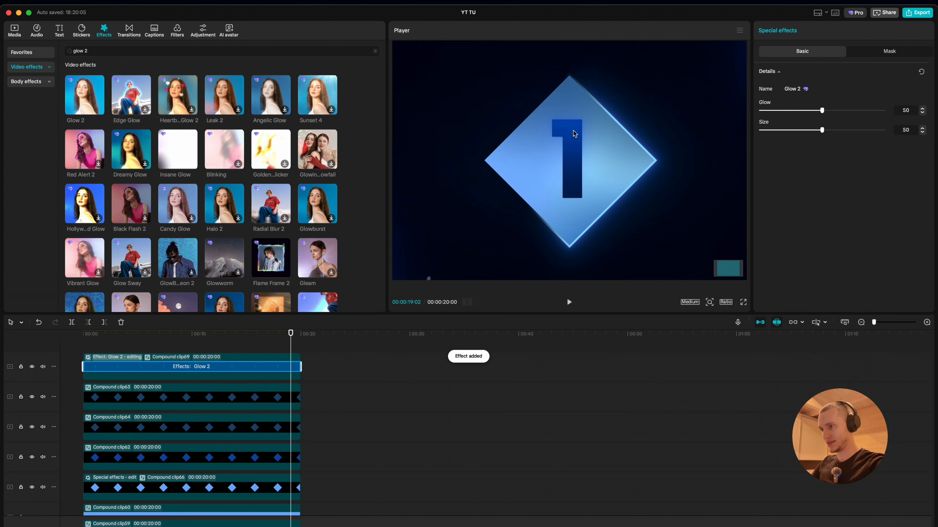
{"action": "scroll", "coordinate": [574, 134], "scroll_direction": "down", "scroll_amount": 5}
{"action": "left_click", "coordinate": [249, 338]}
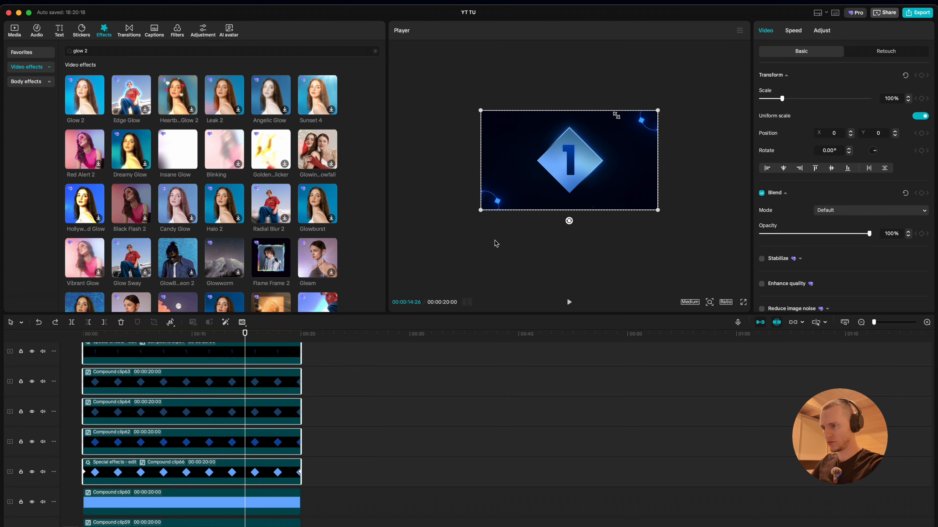
Combine the number clip and all diamond layers into one compound clip, leaving out the background clip.
{"action": "scroll", "coordinate": [217, 471], "scroll_direction": "down", "scroll_amount": 2}
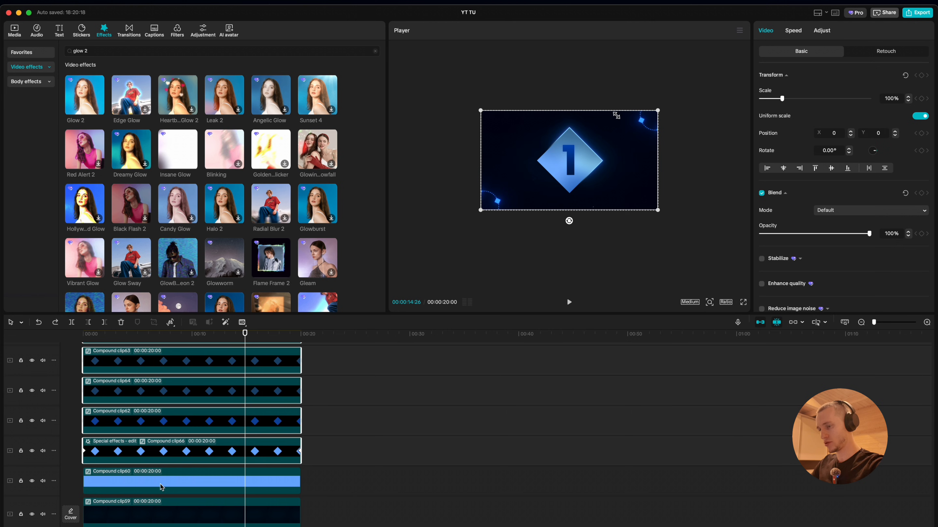
{"action": "left_click", "coordinate": [259, 460], "text": "super"}
{"action": "left_click", "coordinate": [252, 488], "text": "super"}
{"action": "left_click", "coordinate": [259, 458], "text": "super"}
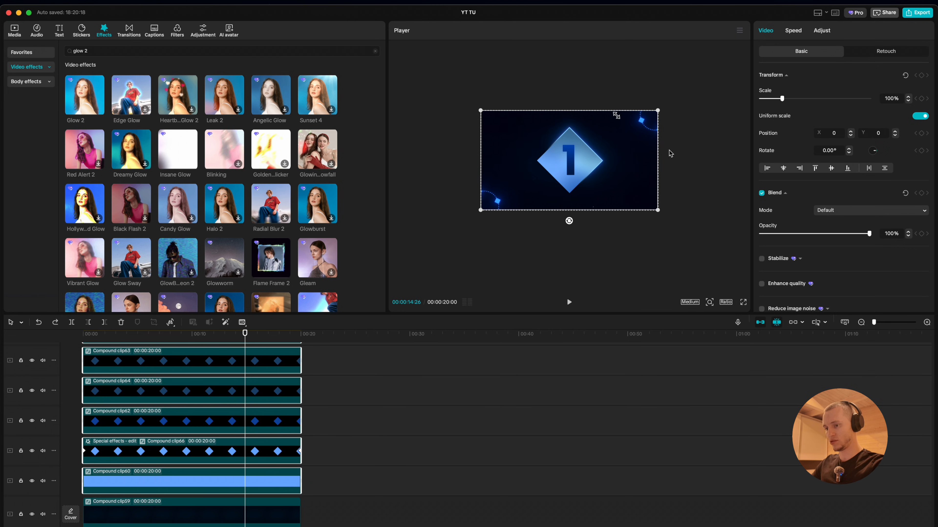
{"action": "key", "text": "alt+g"}
Scale the number 1 diamond to 55% and place it at about X -1252, Y 294.
{"action": "left_click_drag", "start_coordinate": [660, 110], "coordinate": [617, 133]}
{"action": "left_click_drag", "start_coordinate": [590, 164], "coordinate": [538, 163]}
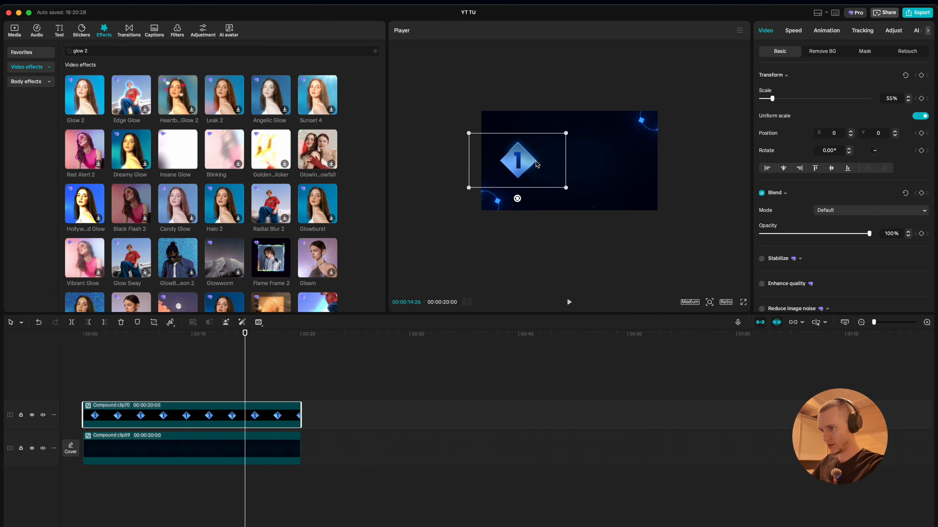
{"action": "right_click", "coordinate": [638, 44]}
{"action": "left_click", "coordinate": [552, 89]}
{"action": "key", "text": "shift+f"}
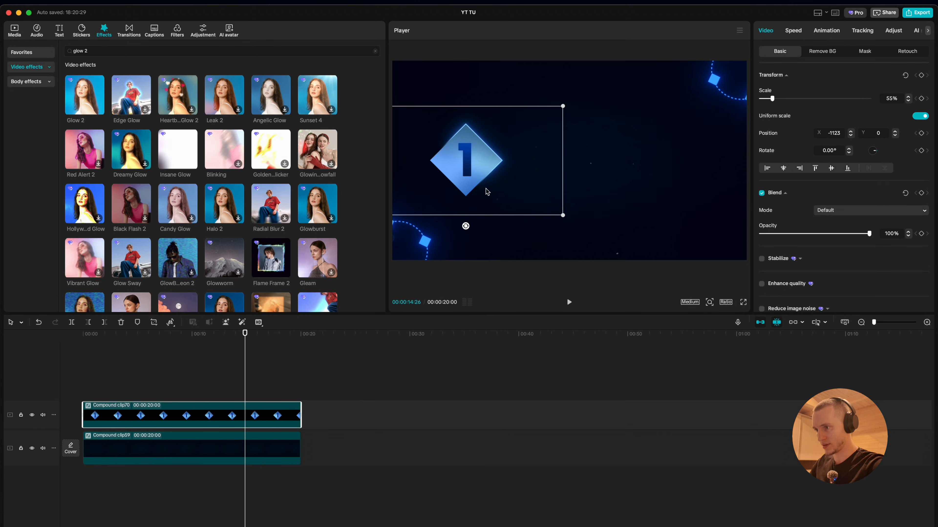
{"action": "left_click_drag", "start_coordinate": [486, 175], "coordinate": [474, 148]}
Duplicate the diamond clip onto the track above, starting about 4 seconds in, and move the copy to about X -213, Y -183.
{"action": "left_click_drag", "start_coordinate": [244, 372], "coordinate": [83, 386]}
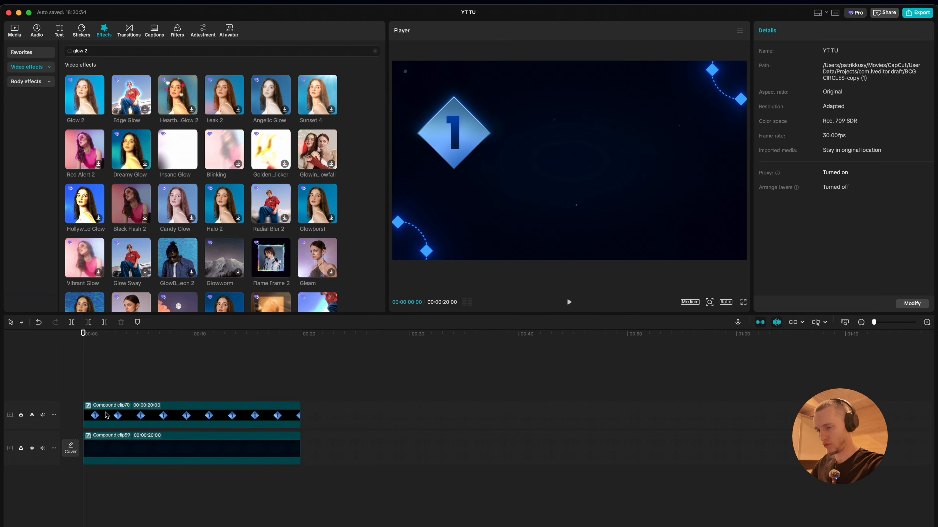
{"action": "left_click_drag", "start_coordinate": [171, 419], "coordinate": [215, 386]}
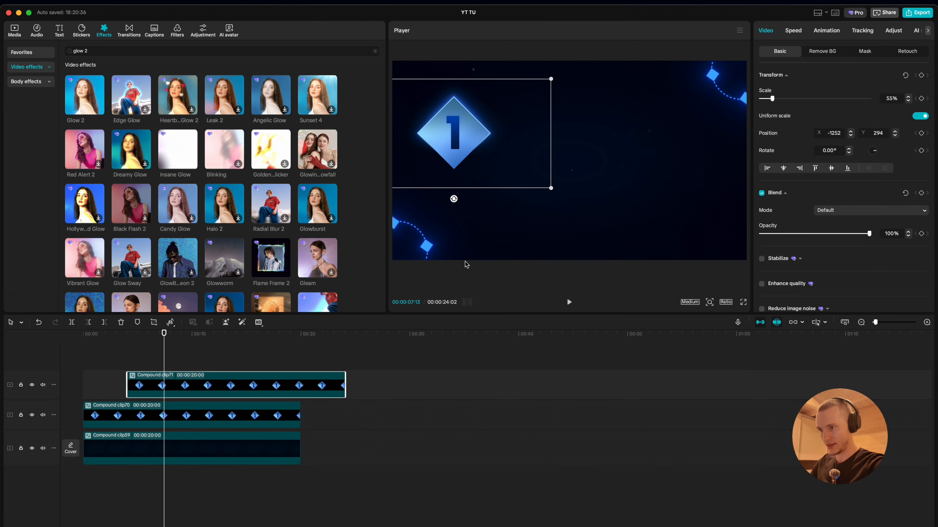
{"action": "left_click_drag", "start_coordinate": [543, 151], "coordinate": [638, 195]}
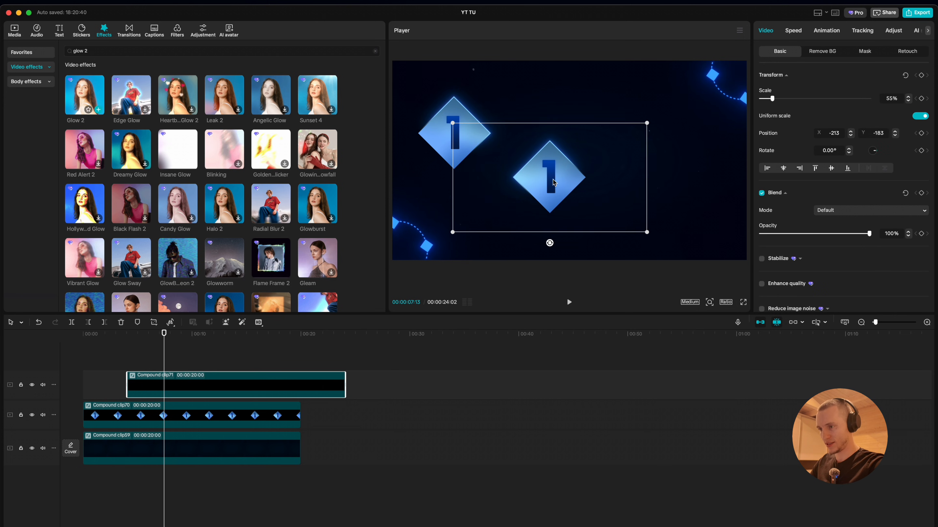
Open the duplicated diamond clip and its nested number clip, and change the dark number layer's text to 2.
{"action": "left_click", "coordinate": [121, 386]}
{"action": "left_click", "coordinate": [101, 386]}
{"action": "left_click", "coordinate": [151, 391]}
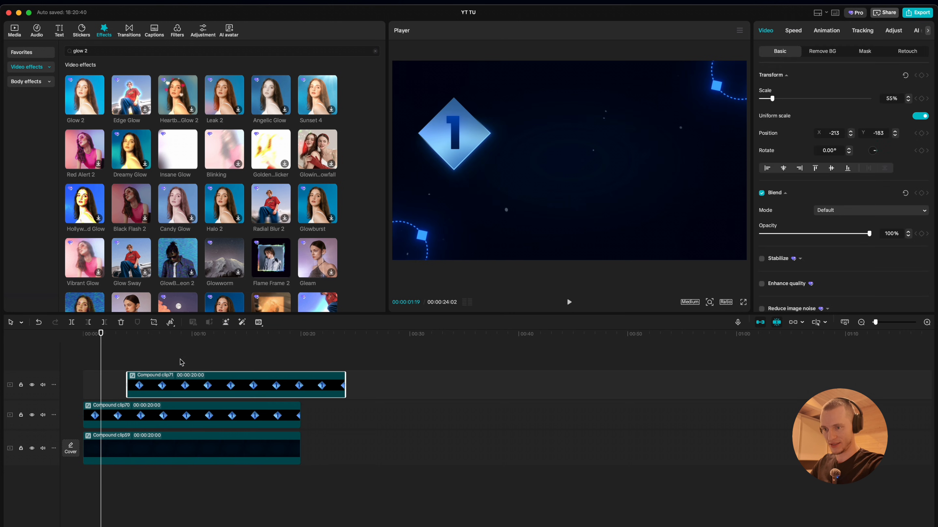
{"action": "left_click", "coordinate": [180, 363]}
{"action": "double_click", "coordinate": [176, 390]}
{"action": "scroll", "coordinate": [229, 394], "scroll_direction": "down", "scroll_amount": 1}
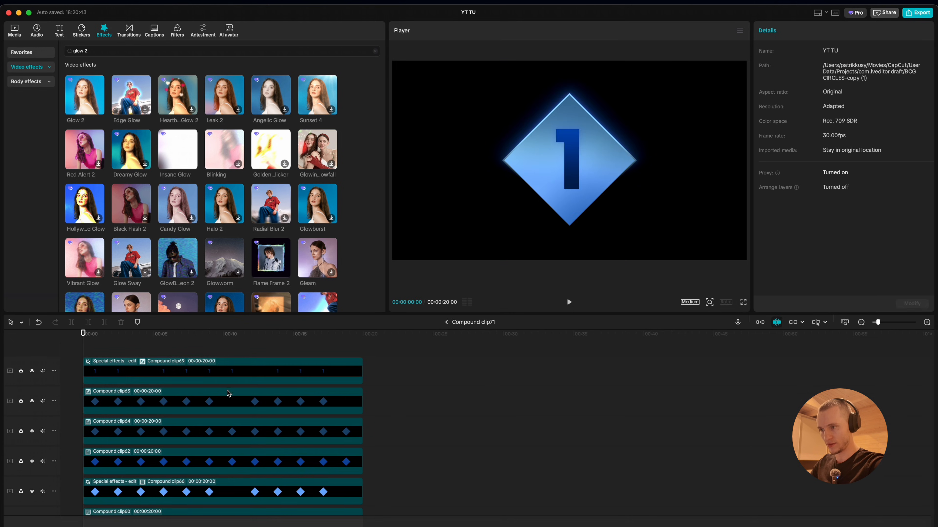
{"action": "left_click", "coordinate": [212, 372]}
{"action": "double_click", "coordinate": [197, 376]}
{"action": "left_click", "coordinate": [149, 384]}
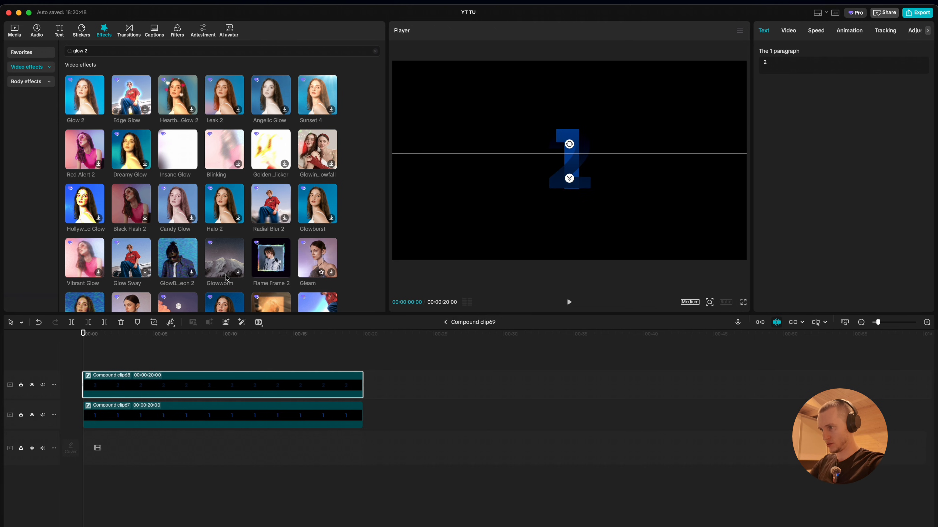
Change the brighter number layer's text to 2 and return to the main timeline.
{"action": "left_click", "coordinate": [162, 426]}
{"action": "left_click", "coordinate": [787, 73]}
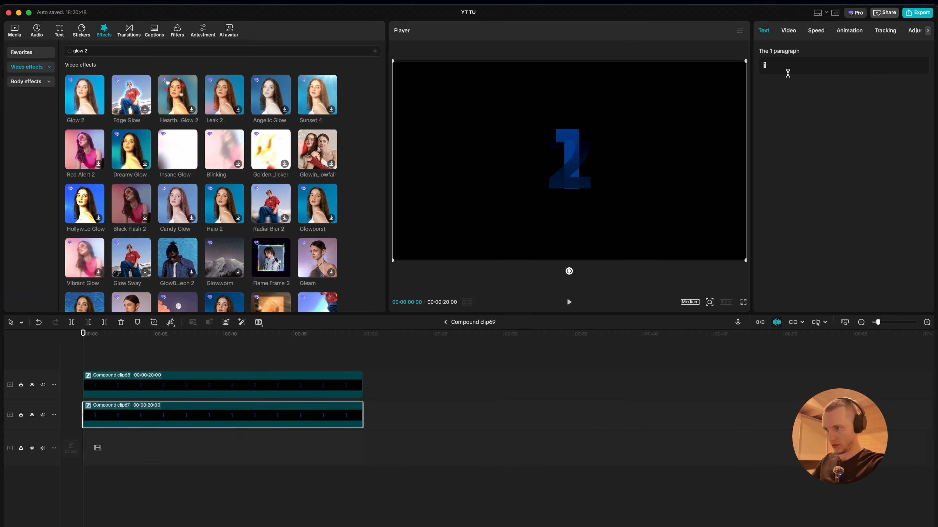
{"action": "key", "text": "BackSpace"}
{"action": "type", "text": "2"}
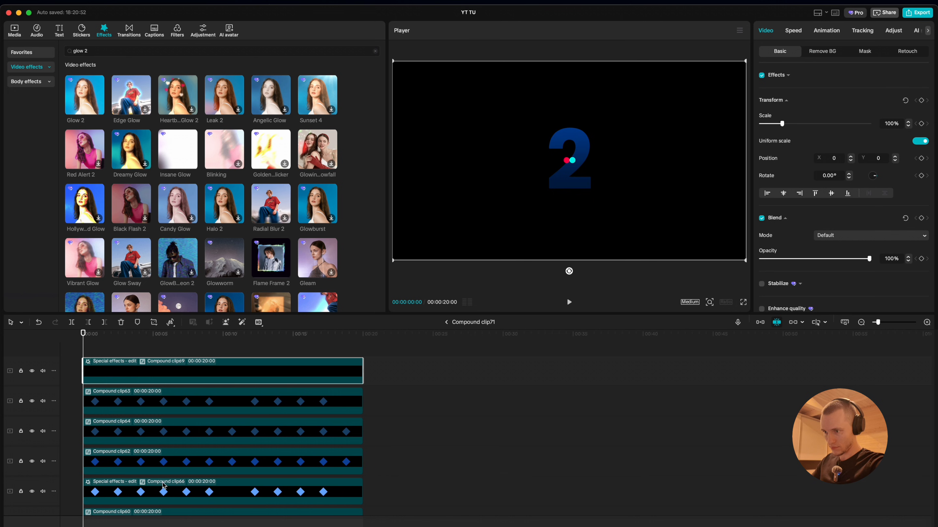
{"action": "left_click", "coordinate": [444, 323]}
{"action": "left_click", "coordinate": [143, 349]}
{"action": "left_click", "coordinate": [102, 350]}
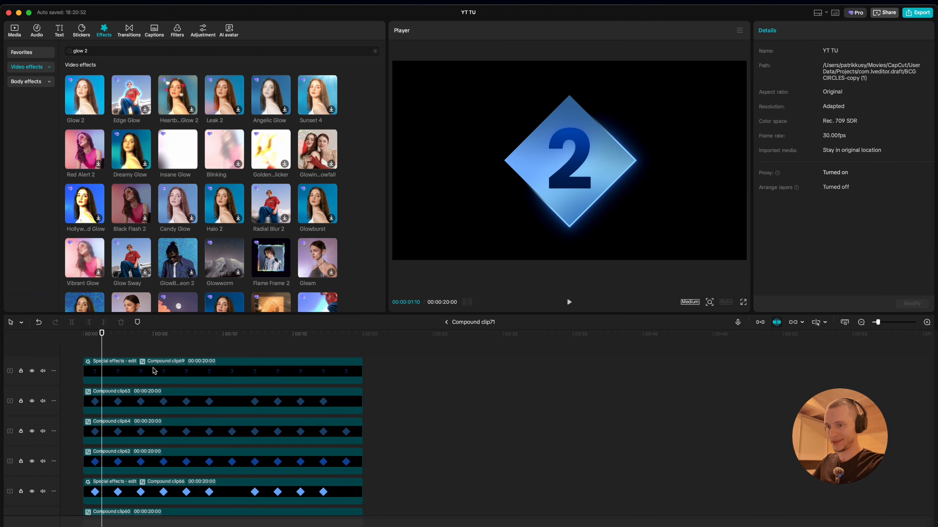
{"action": "left_click", "coordinate": [446, 323]}
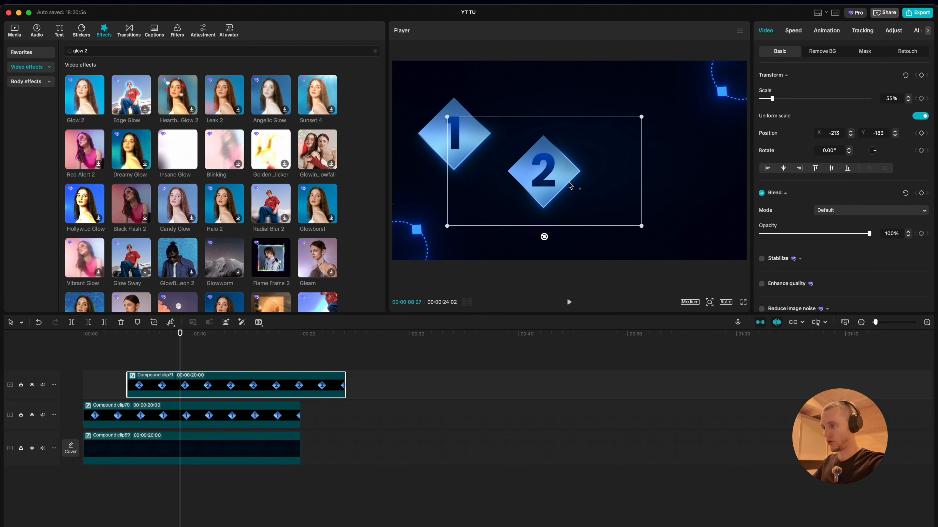
Duplicate the number 2 diamond onto the track above, place the copy at X 1123, Y 190, and adjust the original's position between the outer diamonds.
{"action": "left_click_drag", "start_coordinate": [570, 186], "coordinate": [574, 193]}
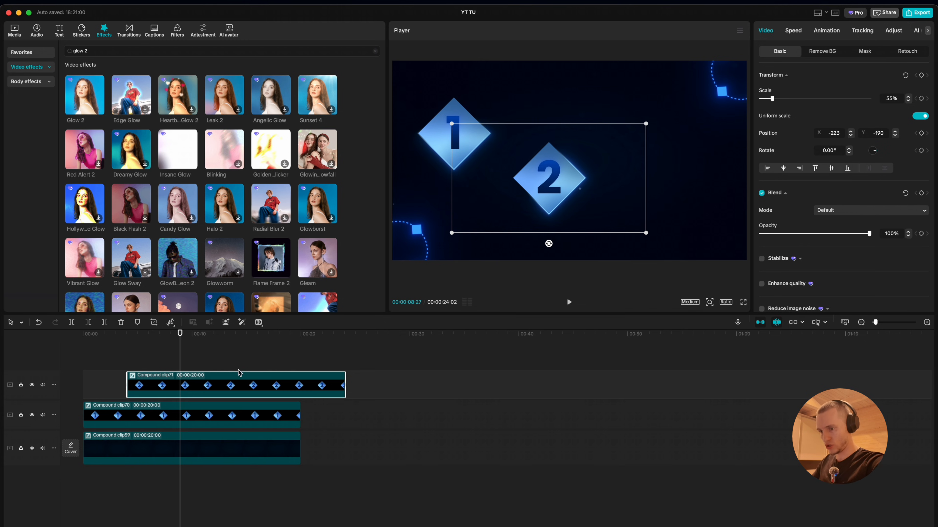
{"action": "left_click_drag", "start_coordinate": [212, 391], "coordinate": [241, 365]}
{"action": "left_click_drag", "start_coordinate": [550, 217], "coordinate": [660, 186]}
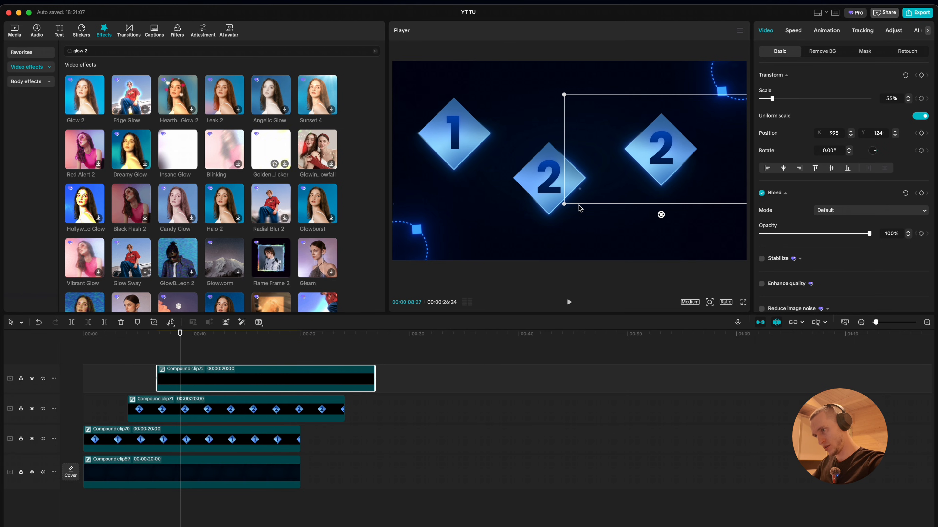
{"action": "left_click_drag", "start_coordinate": [532, 198], "coordinate": [550, 199]}
{"action": "left_click_drag", "start_coordinate": [716, 153], "coordinate": [727, 147]}
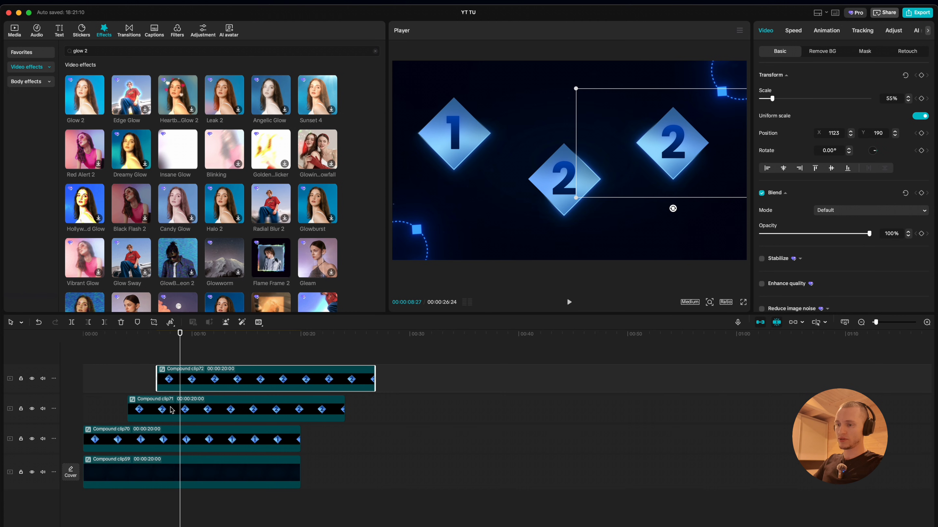
Open the third diamond clip and its nested number clip, and change the dark number layer's text to 3.
{"action": "double_click", "coordinate": [206, 386]}
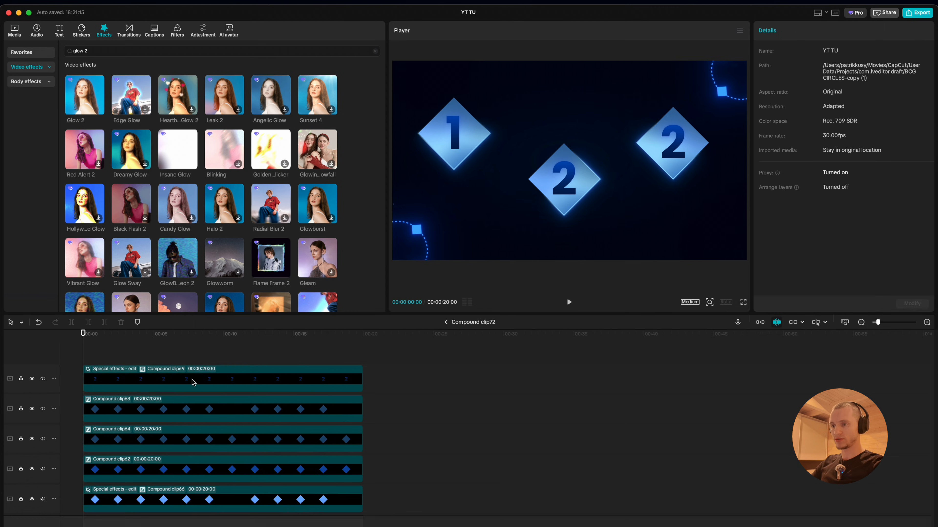
{"action": "left_click", "coordinate": [136, 390]}
{"action": "double_click", "coordinate": [138, 385]}
{"action": "left_click", "coordinate": [140, 392]}
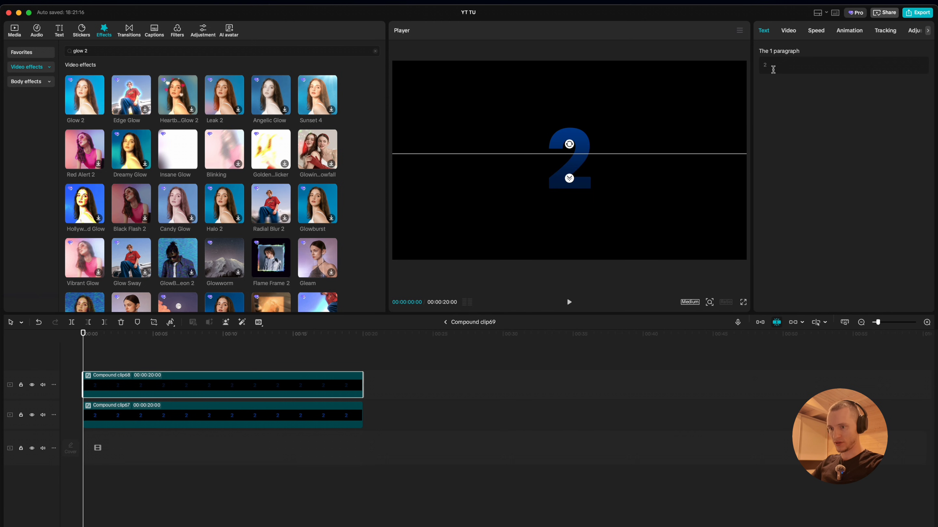
{"action": "type", "text": "3"}
Change the brighter number layer's text in the third diamond to 3.
{"action": "left_click", "coordinate": [268, 425]}
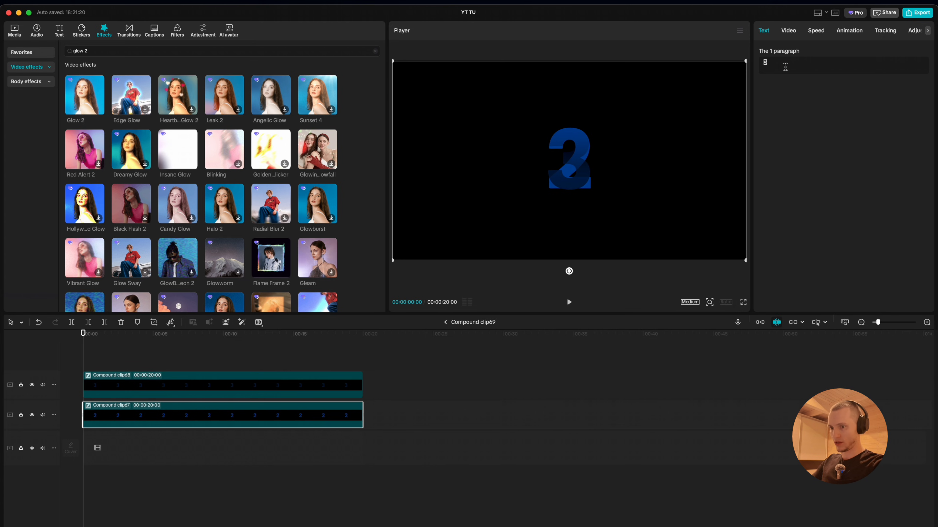
{"action": "key", "text": "super+a"}
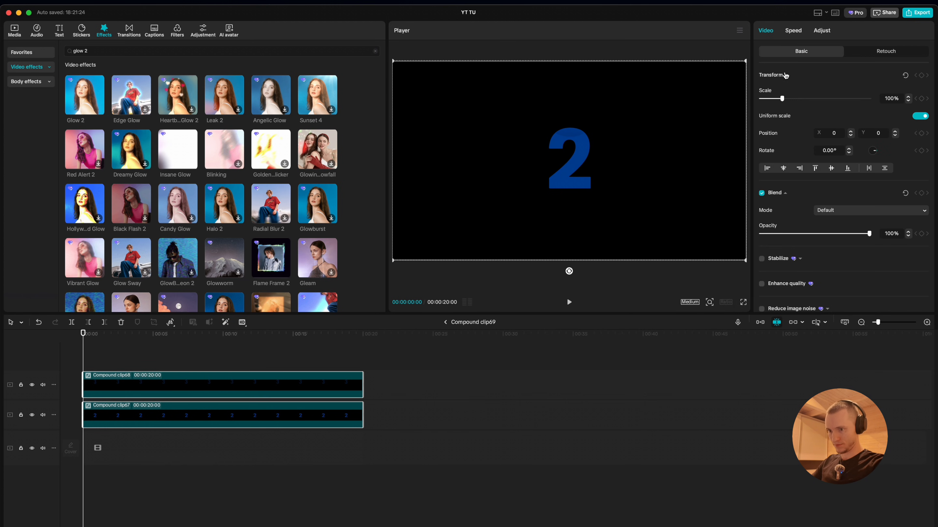
{"action": "left_click", "coordinate": [189, 405]}
{"action": "left_click", "coordinate": [771, 73]}
{"action": "key", "text": "super+a"}
{"action": "type", "text": "3"}
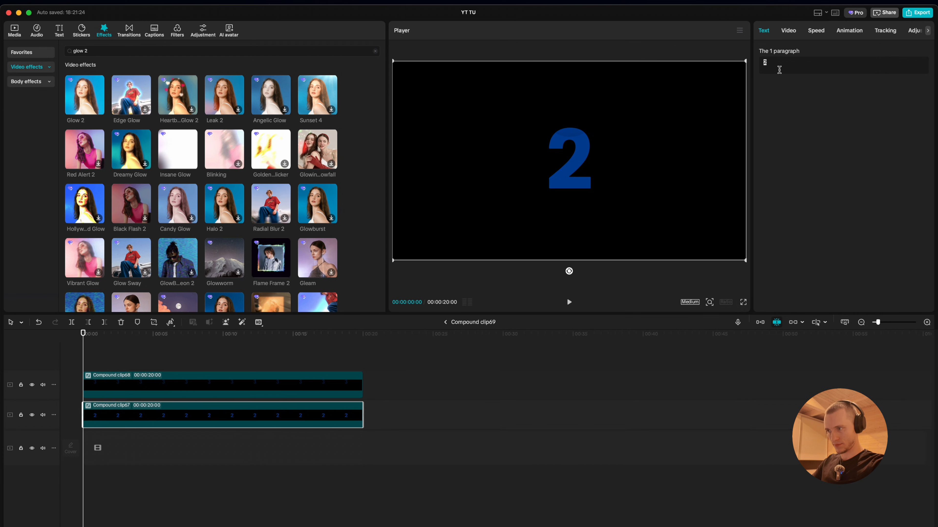
Return from the nested clips to the main timeline and select the number 1 diamond clip.
{"action": "left_click", "coordinate": [166, 392]}
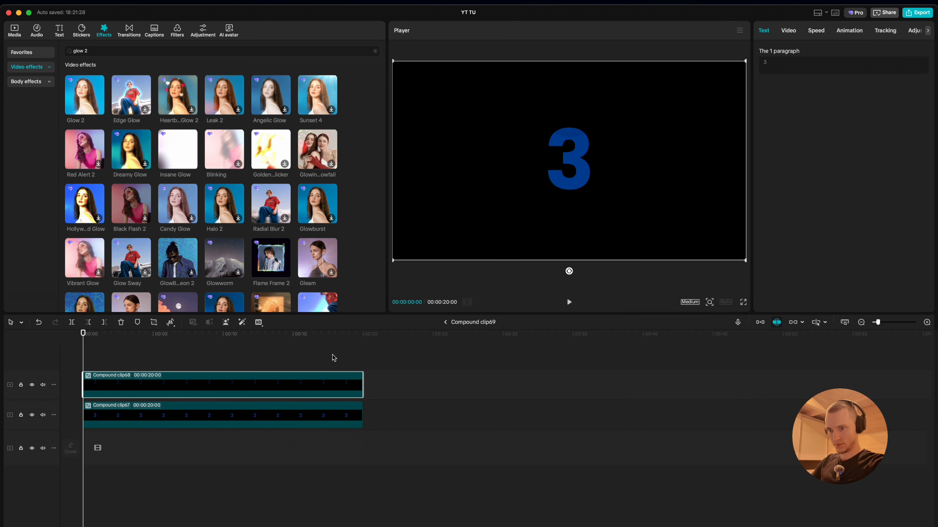
{"action": "left_click", "coordinate": [446, 322]}
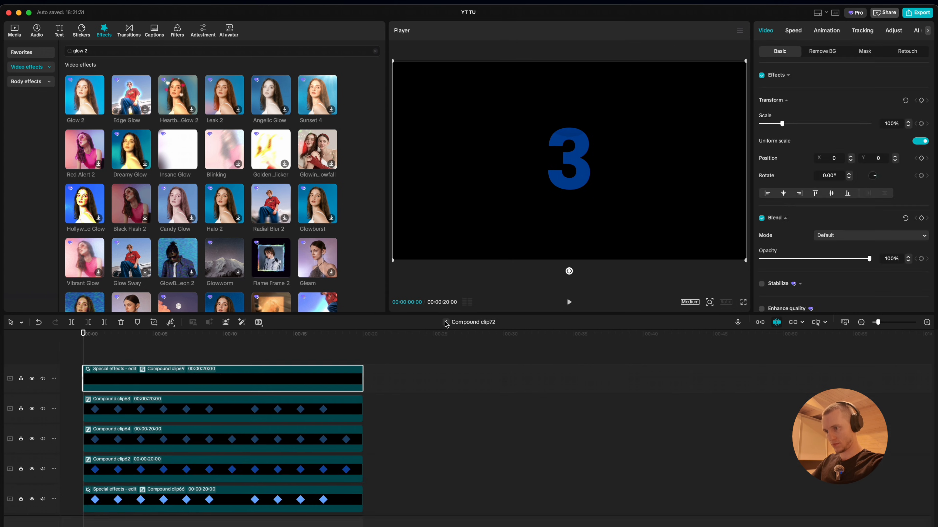
{"action": "left_click", "coordinate": [446, 324]}
{"action": "left_click", "coordinate": [187, 443]}
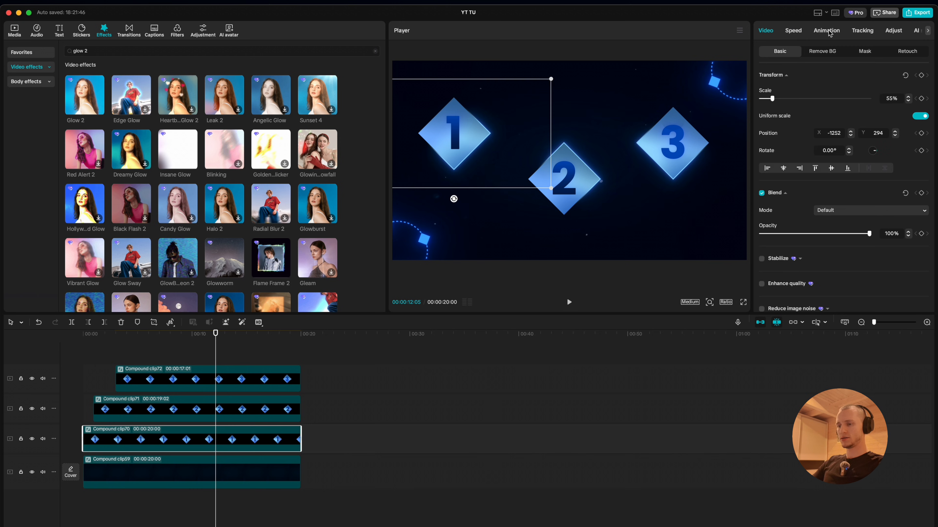
Look through the entrance animations for the number 1 diamond and apply one to its clip.
{"action": "left_click", "coordinate": [839, 31]}
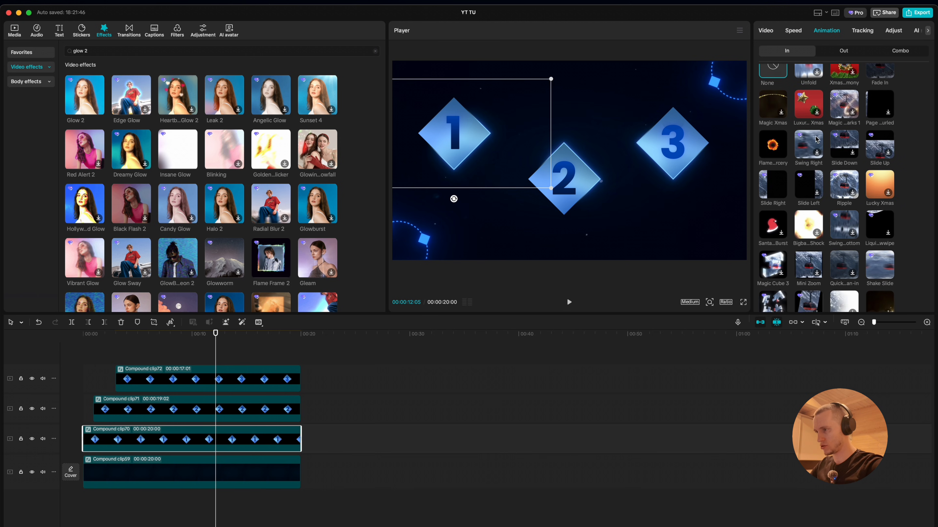
{"action": "scroll", "coordinate": [808, 162], "scroll_direction": "down", "scroll_amount": 5}
{"action": "scroll", "coordinate": [809, 162], "scroll_direction": "down", "scroll_amount": 10}
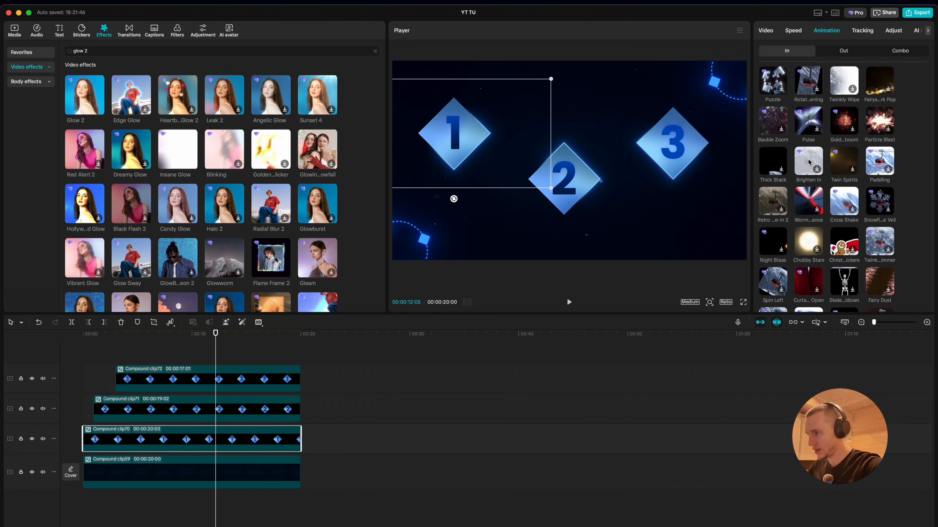
{"action": "scroll", "coordinate": [808, 162], "scroll_direction": "down", "scroll_amount": 5}
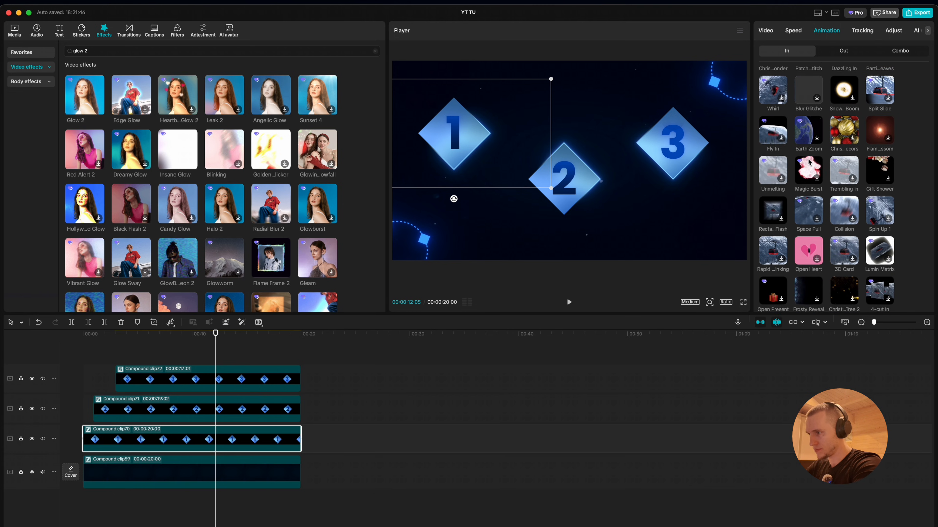
{"action": "left_click_drag", "start_coordinate": [752, 170], "coordinate": [638, 173]}
{"action": "scroll", "coordinate": [805, 184], "scroll_direction": "up", "scroll_amount": 10}
{"action": "scroll", "coordinate": [805, 184], "scroll_direction": "up", "scroll_amount": 5}
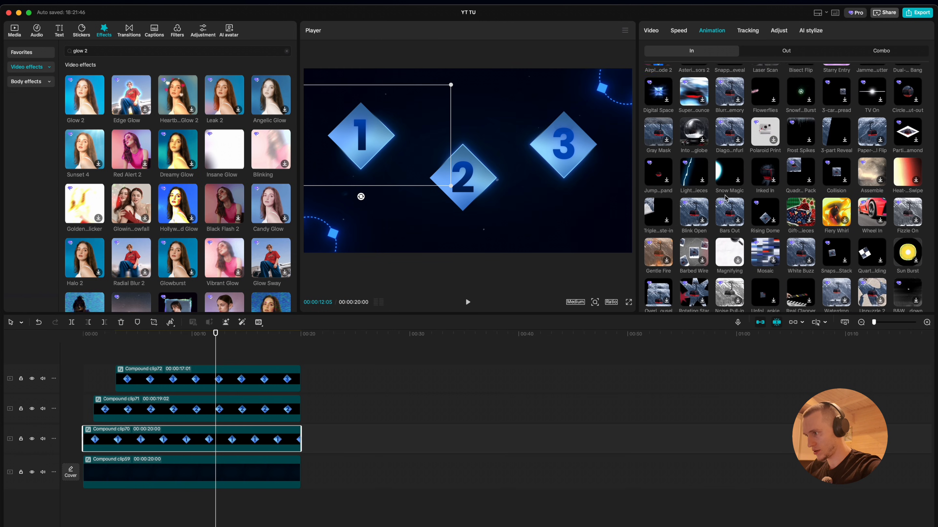
{"action": "scroll", "coordinate": [735, 191], "scroll_direction": "up", "scroll_amount": 5}
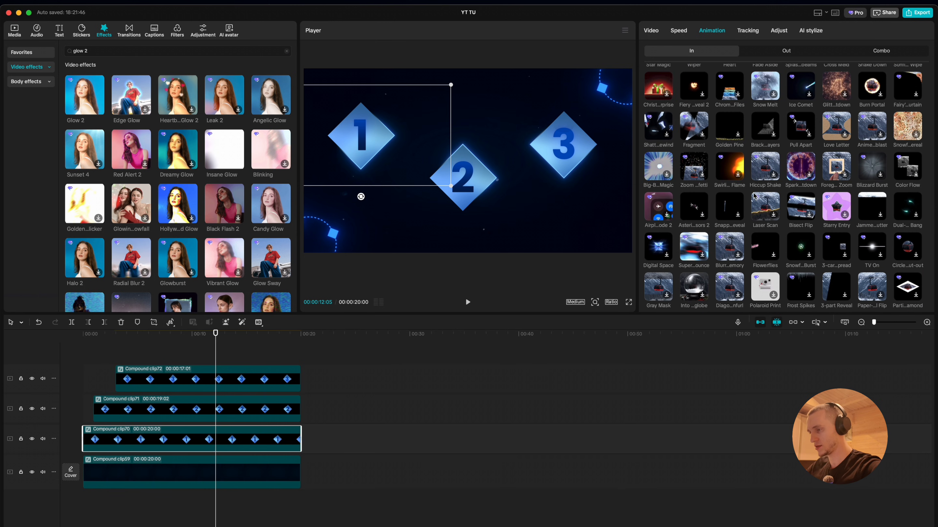
{"action": "scroll", "coordinate": [763, 189], "scroll_direction": "up", "scroll_amount": 2}
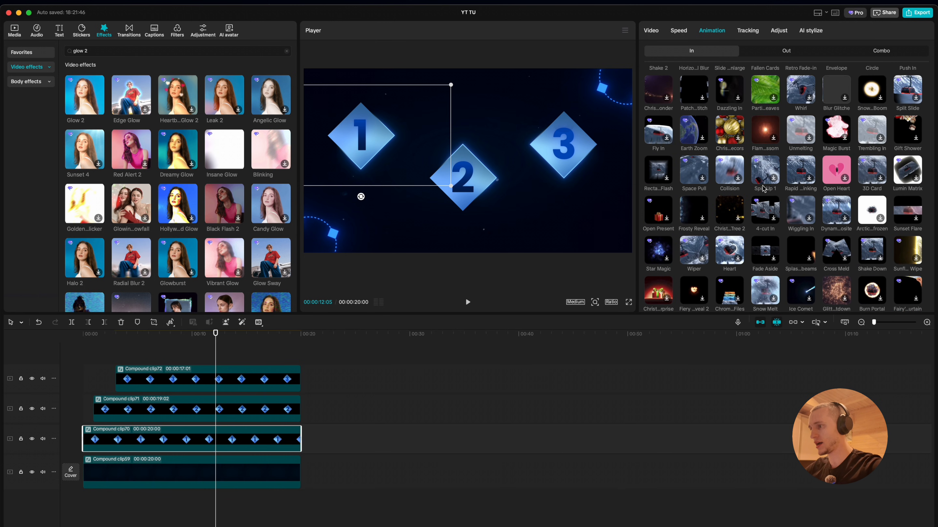
{"action": "scroll", "coordinate": [820, 163], "scroll_direction": "up", "scroll_amount": 10}
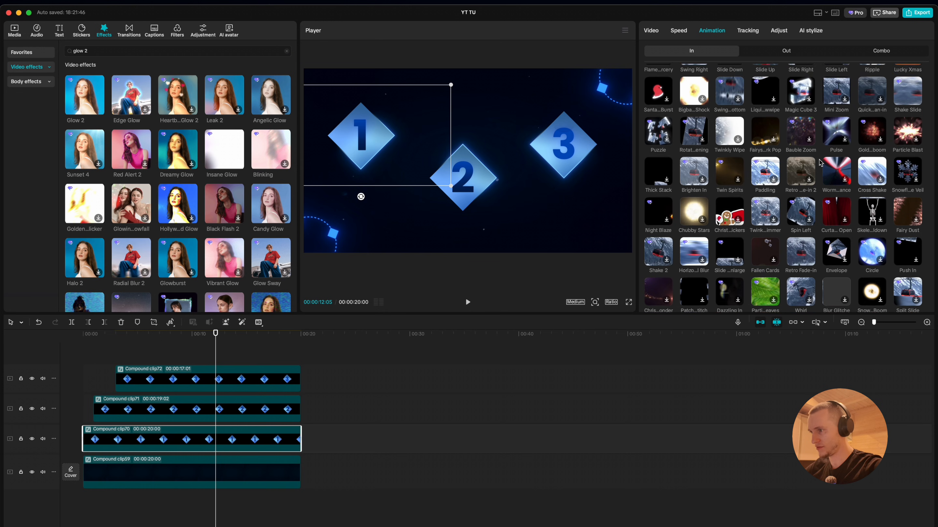
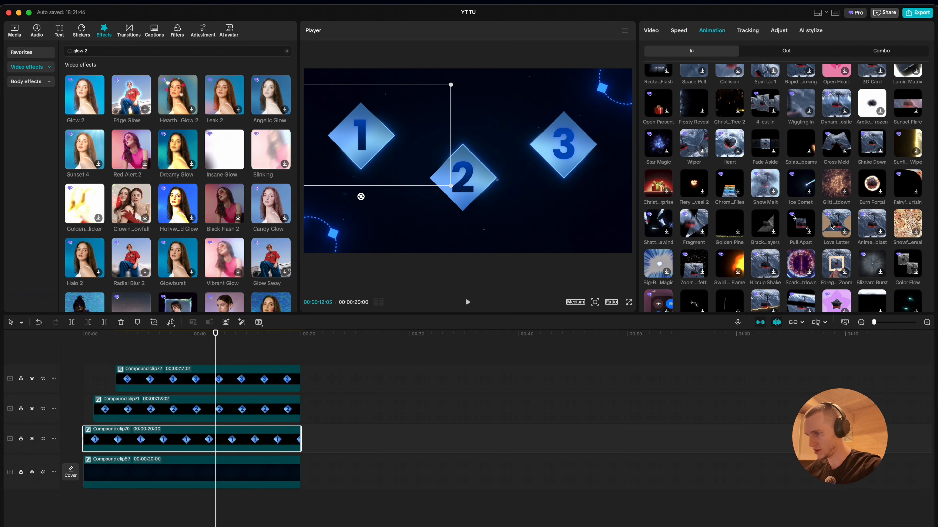
{"action": "left_click", "coordinate": [658, 277]}
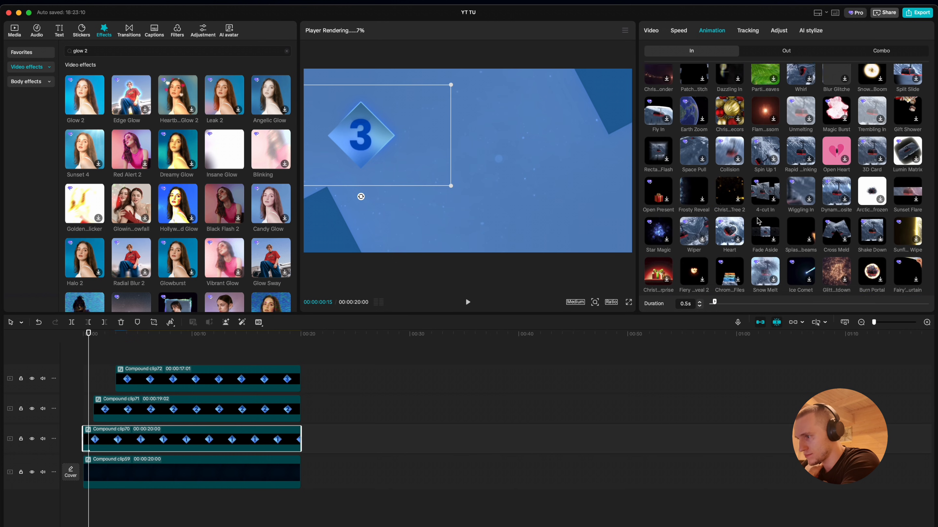
{"action": "scroll", "coordinate": [756, 221], "scroll_direction": "down", "scroll_amount": 3}
{"action": "scroll", "coordinate": [757, 221], "scroll_direction": "down", "scroll_amount": 5}
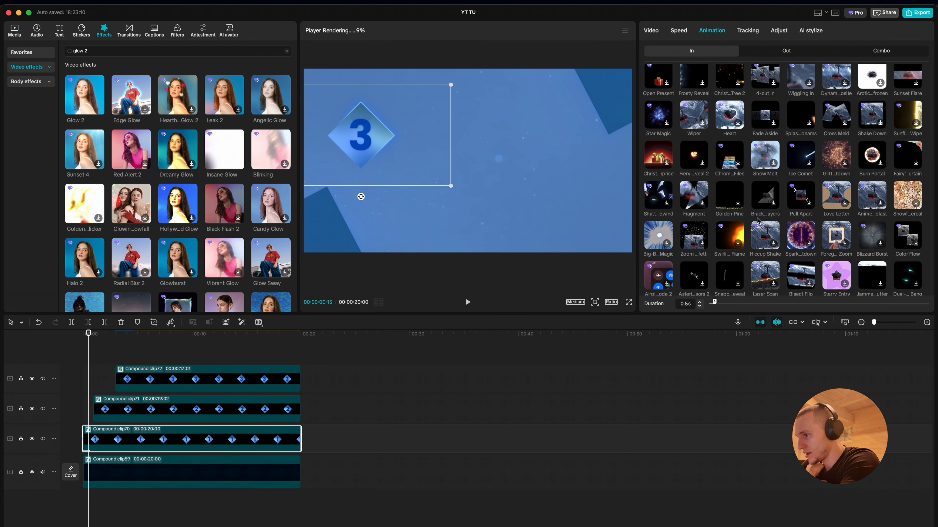
{"action": "scroll", "coordinate": [809, 241], "scroll_direction": "down", "scroll_amount": 2}
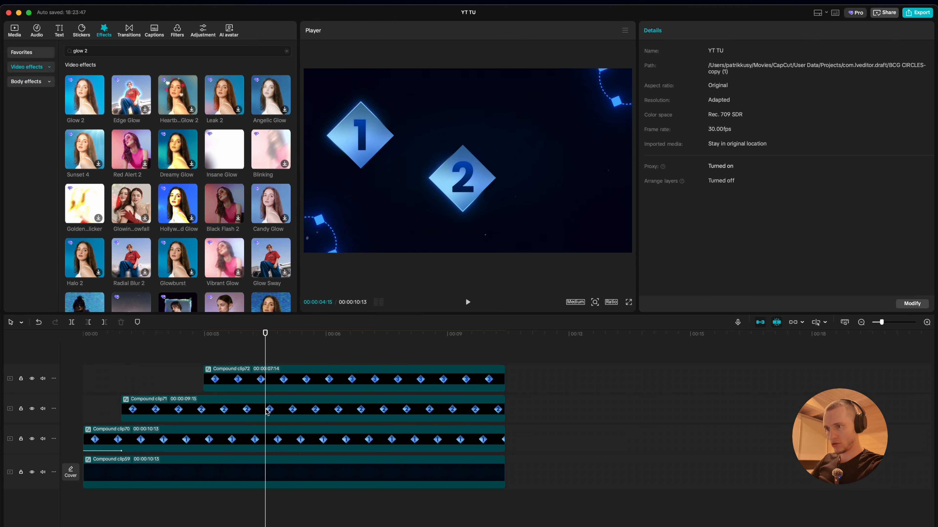
Apply the Shake 2 entrance animation to the number 2 diamond and set its duration to 0.8 s.
{"action": "left_click", "coordinate": [369, 409]}
{"action": "left_click", "coordinate": [713, 30]}
{"action": "scroll", "coordinate": [794, 227], "scroll_direction": "up", "scroll_amount": 5}
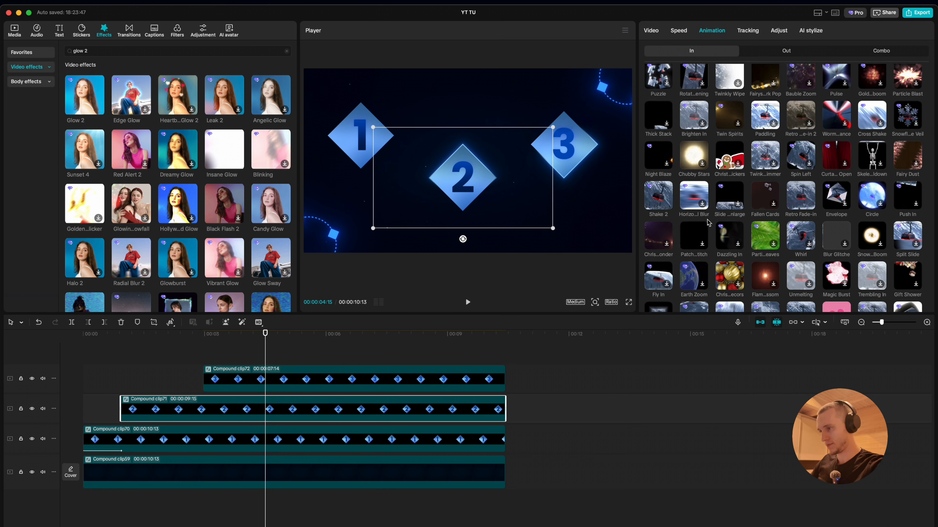
{"action": "scroll", "coordinate": [832, 181], "scroll_direction": "down", "scroll_amount": 5}
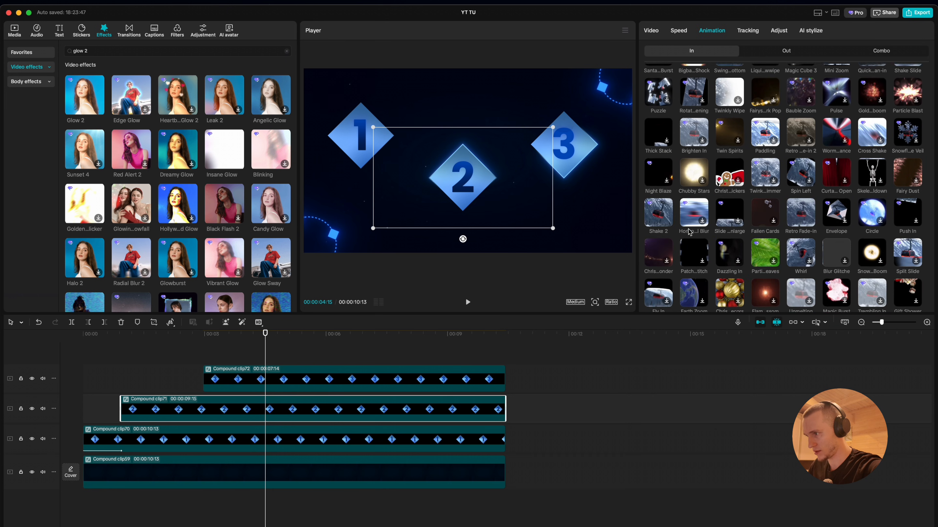
{"action": "left_click", "coordinate": [658, 216]}
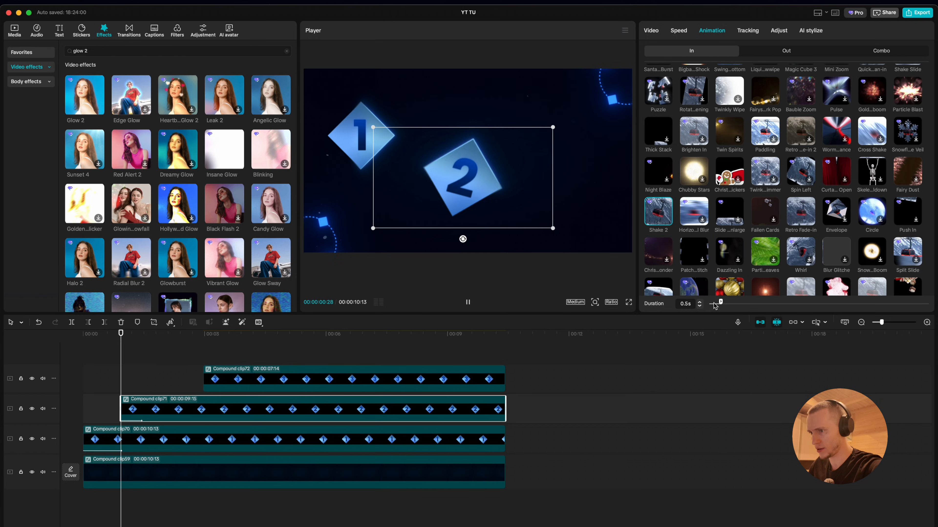
{"action": "left_click", "coordinate": [699, 302]}
{"action": "left_click", "coordinate": [699, 302]}
{"action": "left_click", "coordinate": [699, 302]}
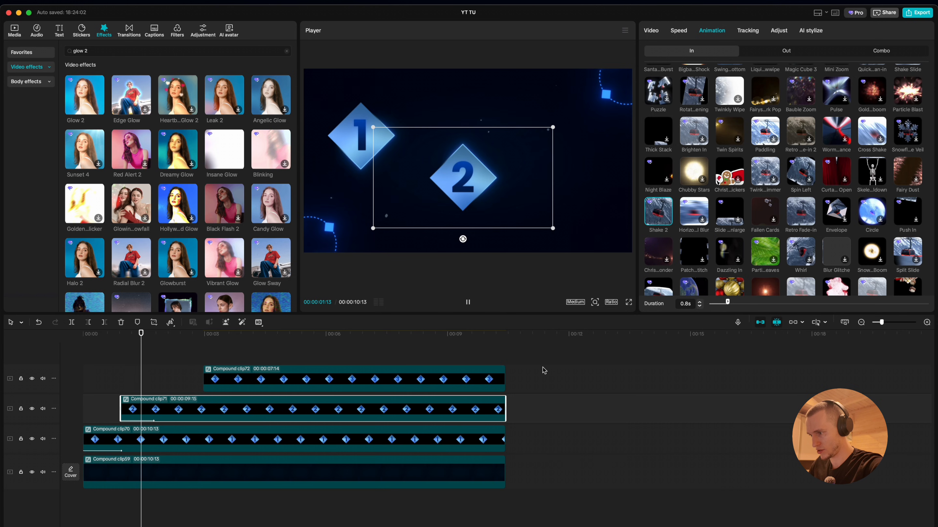
Apply the Shake 2 entrance animation to the number 3 diamond, matching the animation duration of the number 2 diamond.
{"action": "left_click", "coordinate": [160, 366]}
{"action": "left_click", "coordinate": [241, 351]}
{"action": "left_click", "coordinate": [259, 376]}
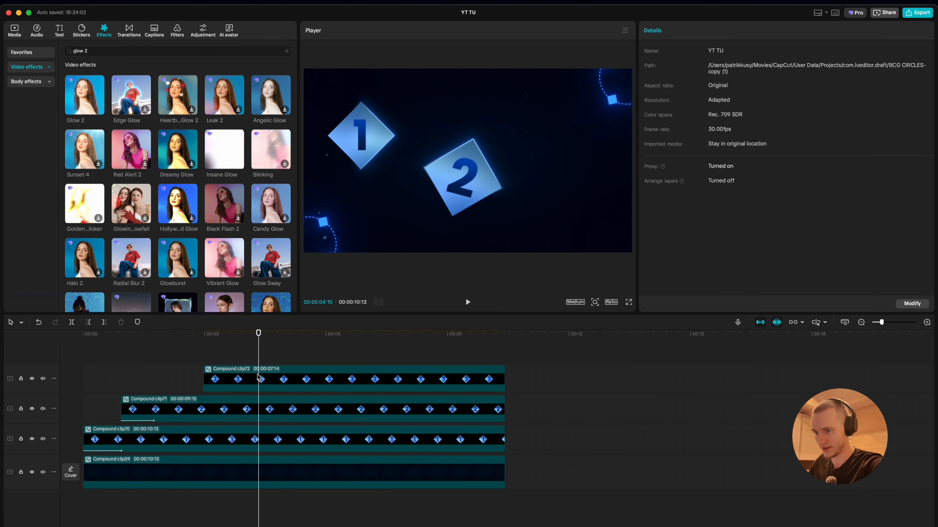
{"action": "left_click", "coordinate": [716, 29]}
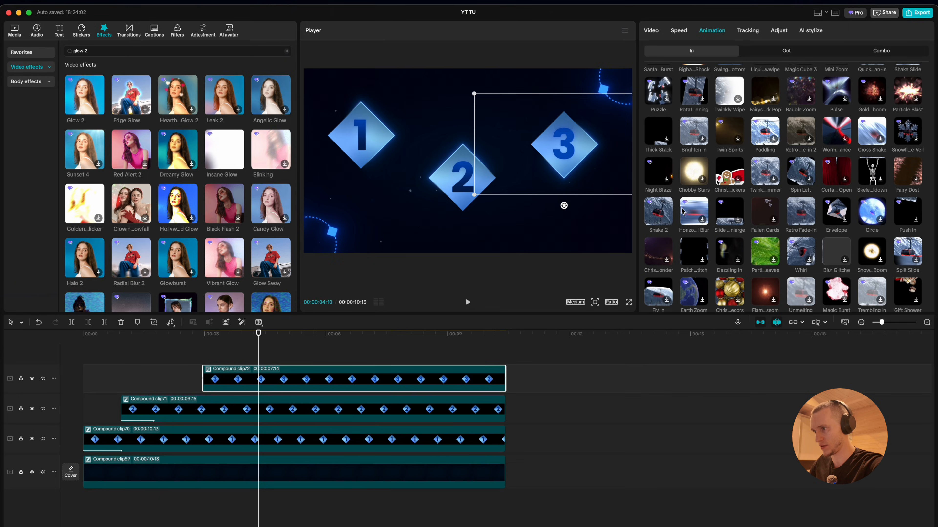
{"action": "right_click", "coordinate": [410, 372]}
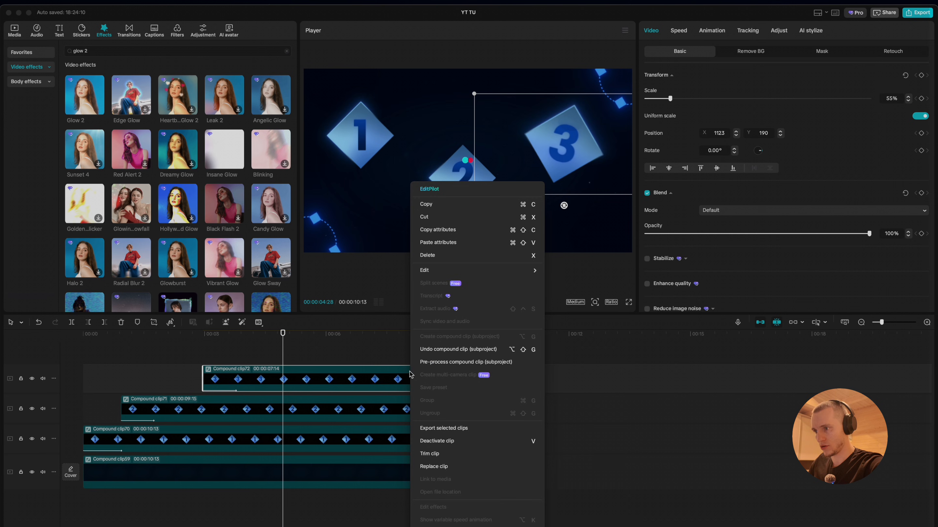
{"action": "left_click", "coordinate": [337, 353]}
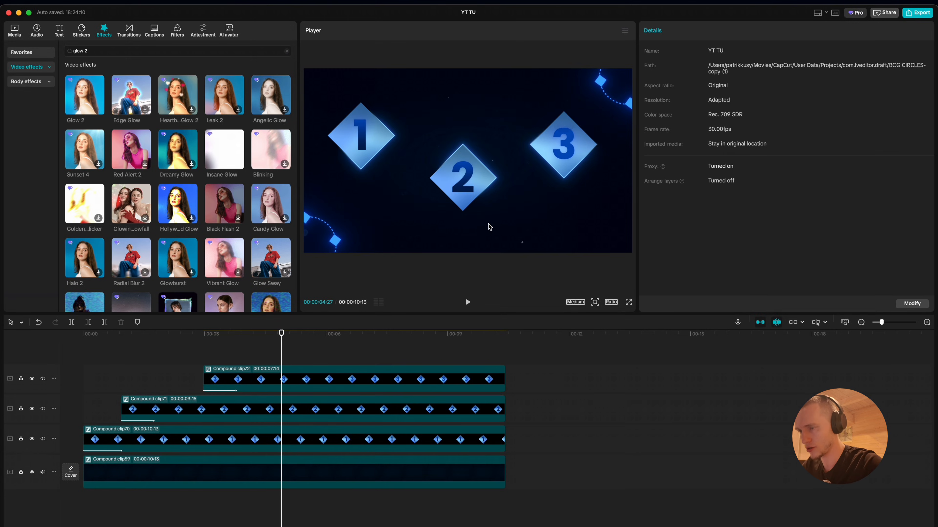
Add a custom drawable shape above all tracks from the timeline start and extend it to the end of the other clips.
{"action": "left_click", "coordinate": [75, 32]}
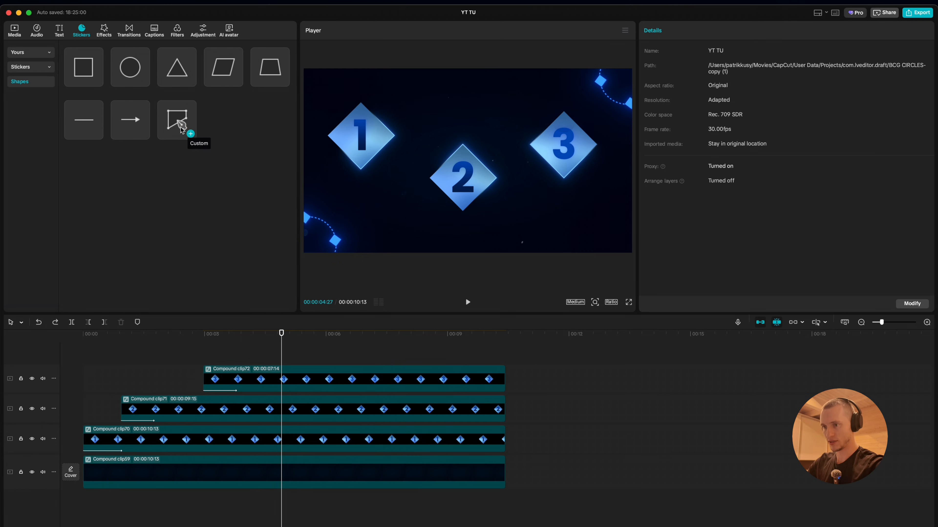
{"action": "mouse_move", "coordinate": [181, 127]}
{"action": "left_mouse_down"}
{"action": "mouse_move", "coordinate": [215, 316]}
{"action": "mouse_move", "coordinate": [100, 366]}
{"action": "left_mouse_up"}
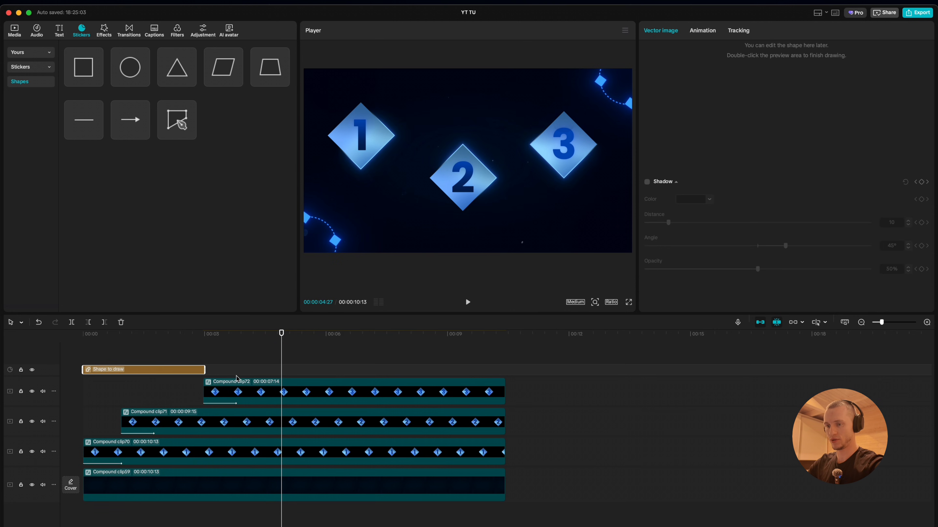
{"action": "left_click_drag", "start_coordinate": [205, 370], "coordinate": [506, 370]}
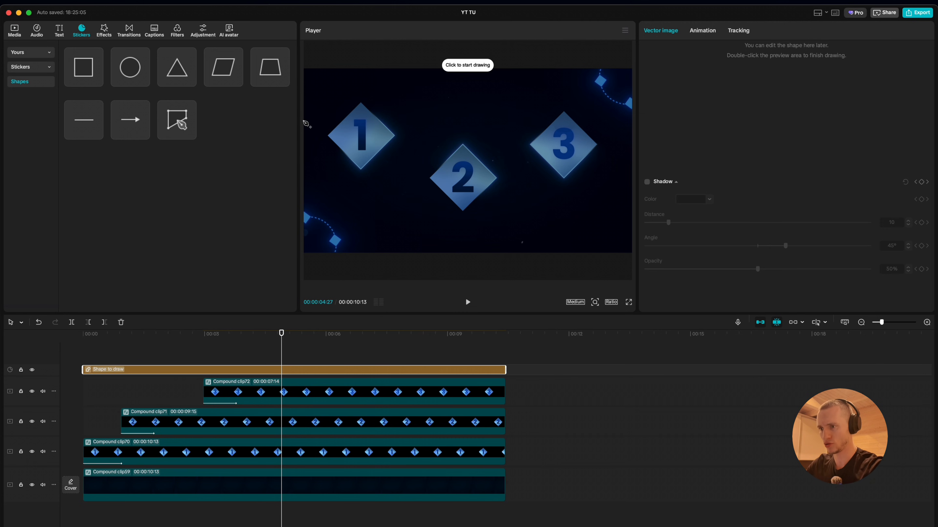
Draw a smooth wavy line from the frame's left edge through diamonds 1, 2 and 3 to its right edge.
{"action": "left_click", "coordinate": [305, 123]}
{"action": "left_click_drag", "start_coordinate": [350, 138], "coordinate": [366, 159]}
{"action": "double_click", "coordinate": [424, 168]}
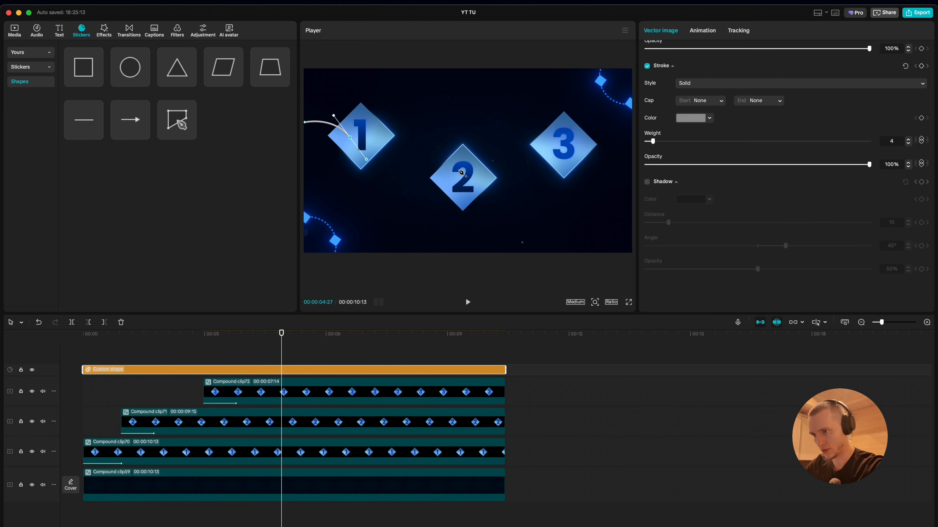
{"action": "left_click_drag", "start_coordinate": [403, 231], "coordinate": [443, 237]}
{"action": "left_click_drag", "start_coordinate": [504, 106], "coordinate": [532, 113]}
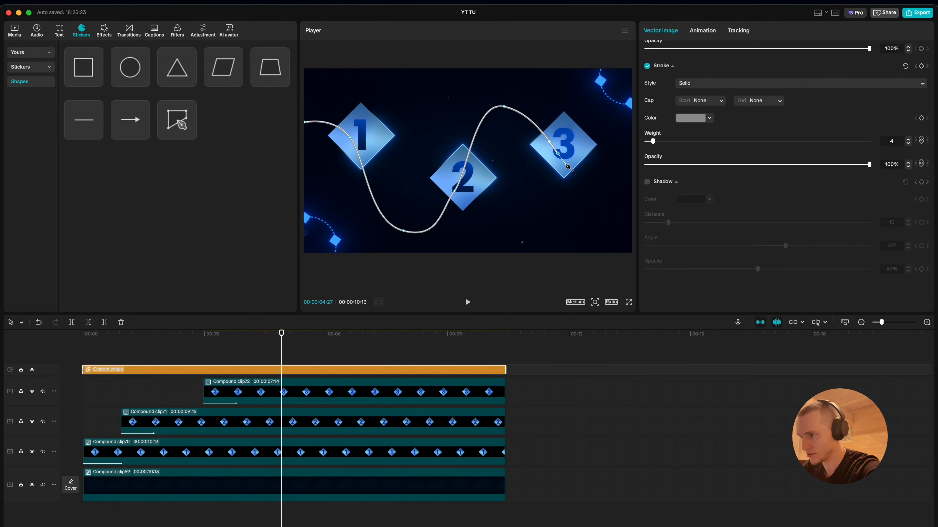
{"action": "left_click_drag", "start_coordinate": [602, 192], "coordinate": [642, 164]}
{"action": "left_click", "coordinate": [632, 169]}
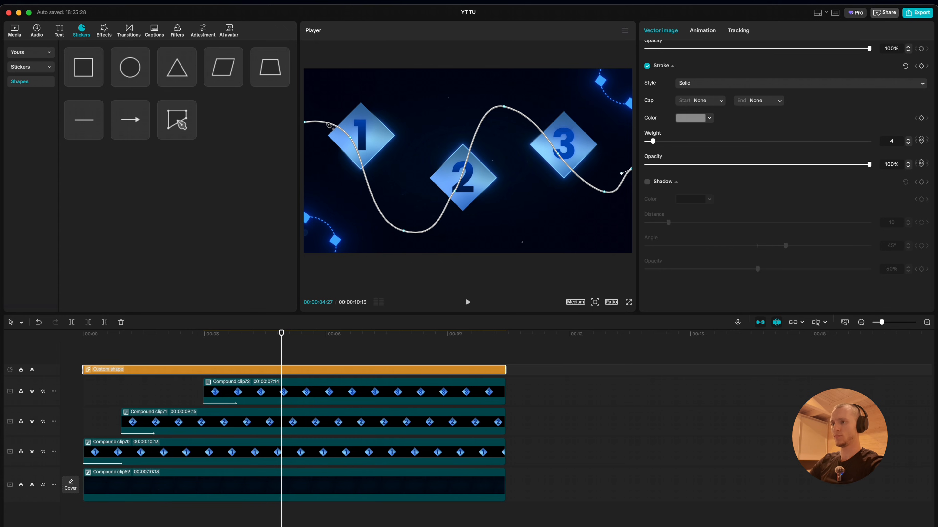
Set the wavy line's stroke style to Dashed with a weight of 2, and check it at other points in time.
{"action": "scroll", "coordinate": [684, 182], "scroll_direction": "up", "scroll_amount": 3}
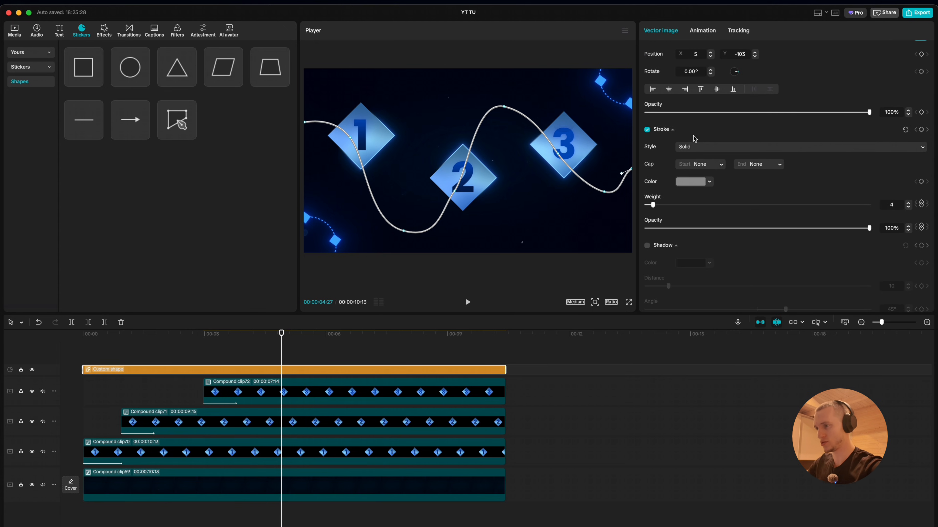
{"action": "left_click", "coordinate": [696, 148]}
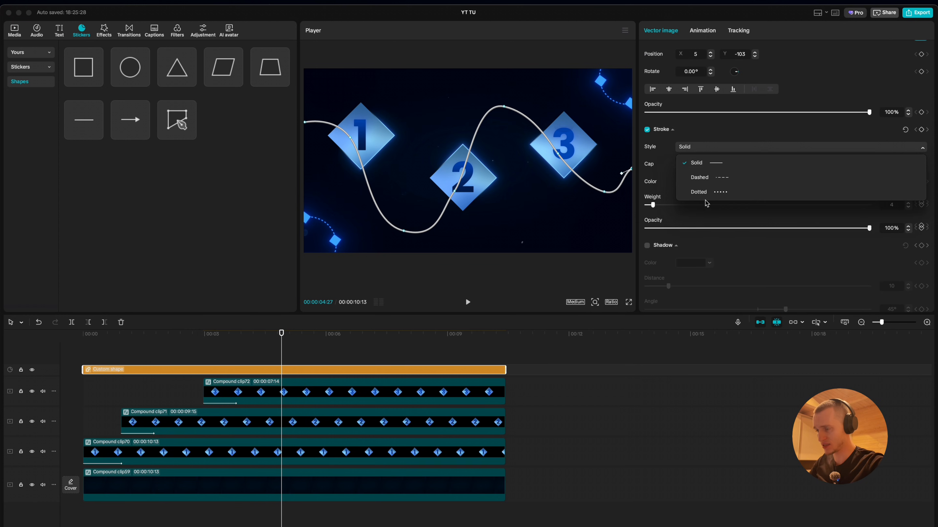
{"action": "left_click", "coordinate": [723, 179]}
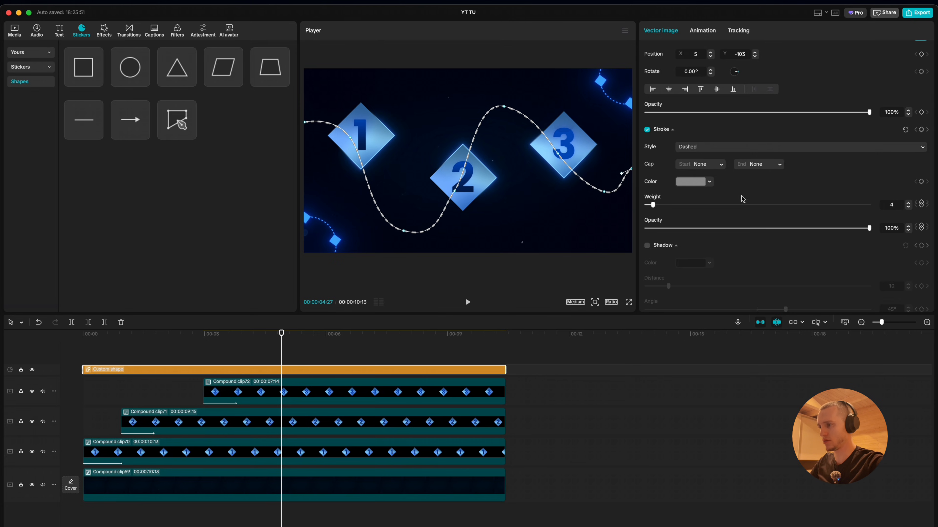
{"action": "left_click", "coordinate": [909, 208]}
{"action": "left_click", "coordinate": [908, 207]}
{"action": "left_click", "coordinate": [356, 356]}
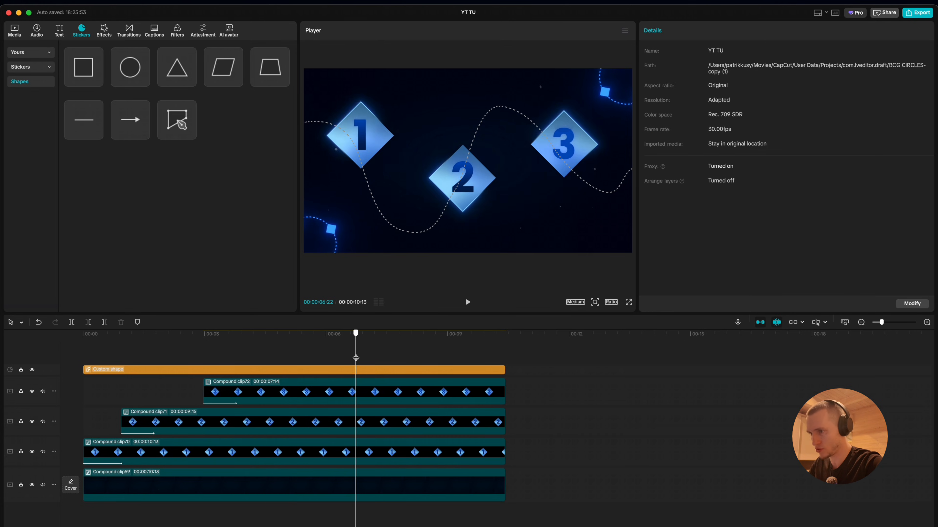
{"action": "mouse_move", "coordinate": [357, 356]}
{"action": "left_mouse_down"}
{"action": "mouse_move", "coordinate": [160, 343]}
{"action": "mouse_move", "coordinate": [288, 344]}
{"action": "left_mouse_up"}
Change the dashed line's stroke color to blue with hex value 3381FF.
{"action": "left_click", "coordinate": [338, 368]}
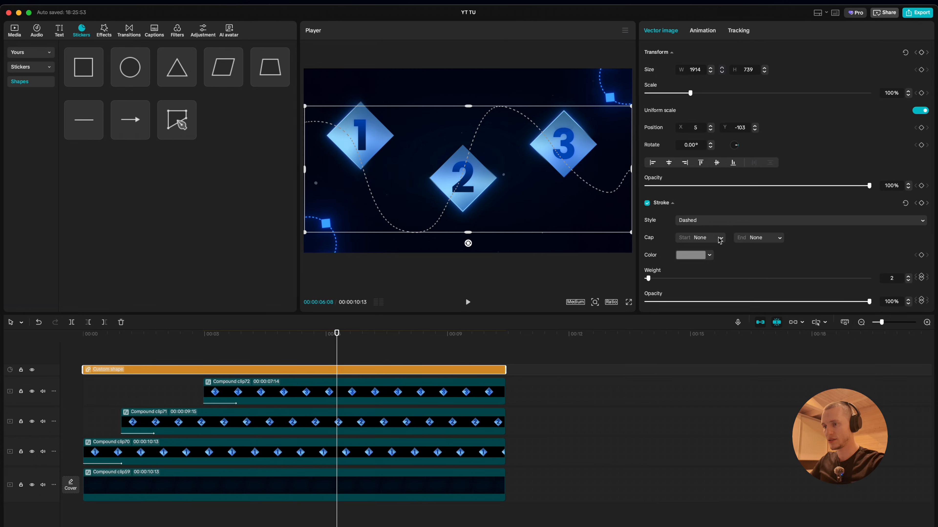
{"action": "left_click", "coordinate": [690, 257]}
{"action": "left_click_drag", "start_coordinate": [694, 293], "coordinate": [588, 202]}
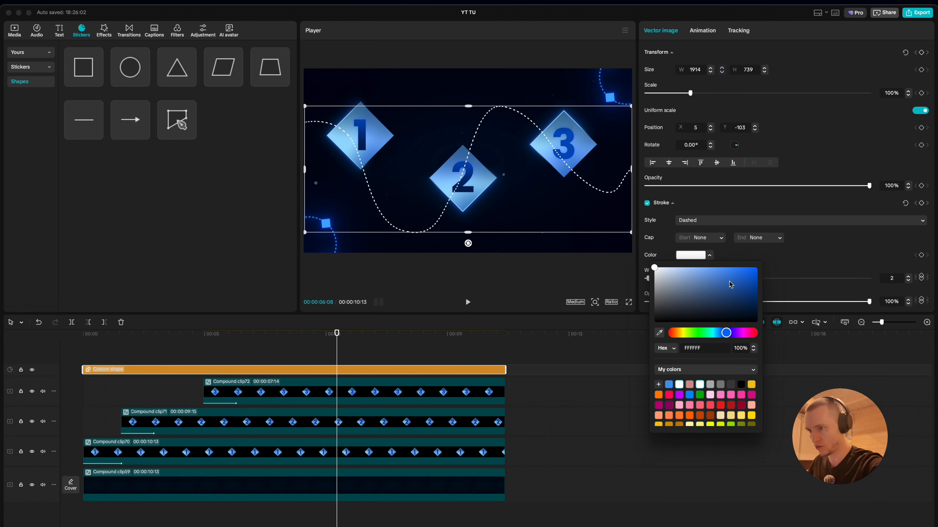
{"action": "left_click_drag", "start_coordinate": [726, 296], "coordinate": [759, 266]}
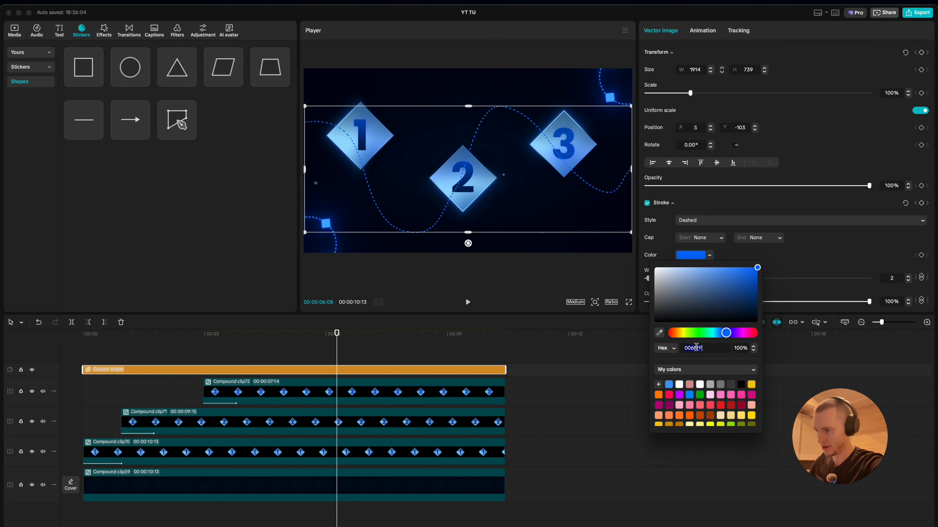
{"action": "type", "text": "3381FF"}
{"action": "key", "text": "Return"}
{"action": "left_click", "coordinate": [392, 352]}
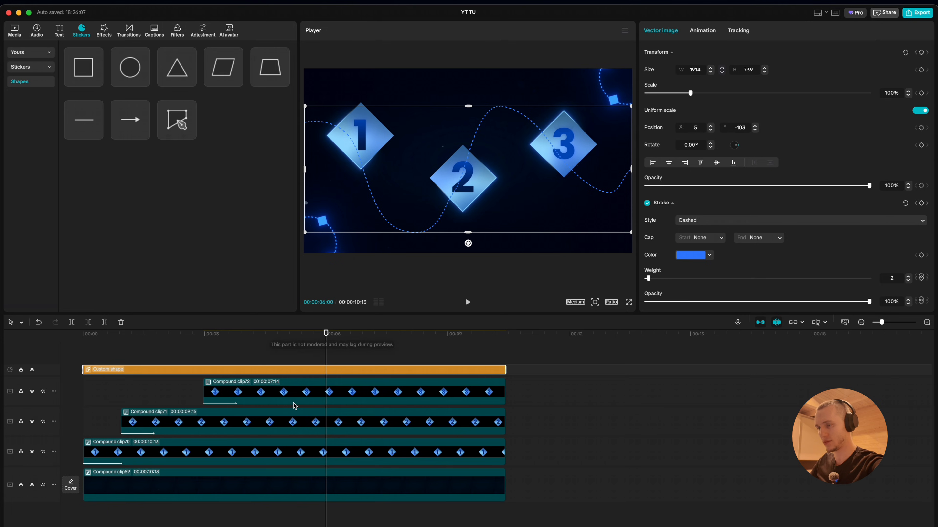
Convert the dashed wavy line's clip into a compound clip.
{"action": "right_click", "coordinate": [401, 372]}
{"action": "left_click", "coordinate": [338, 372]}
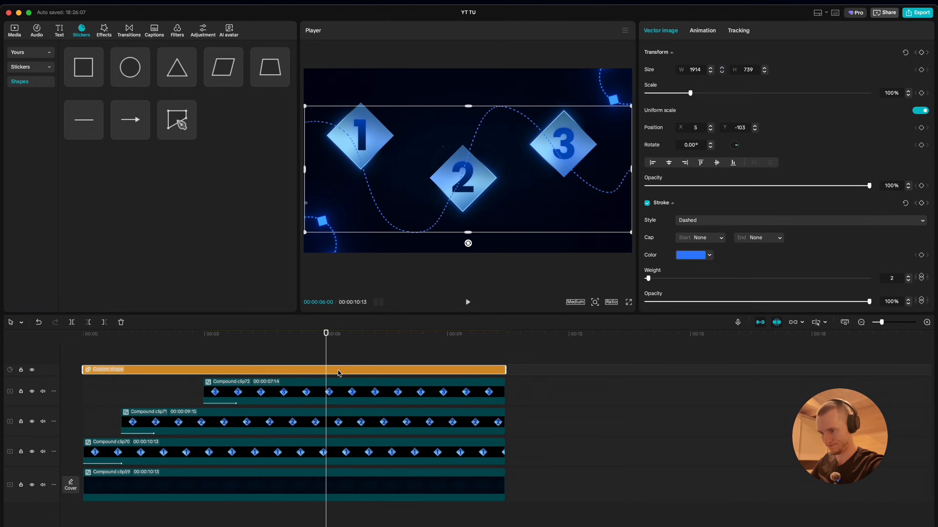
{"action": "key", "text": "alt+g"}
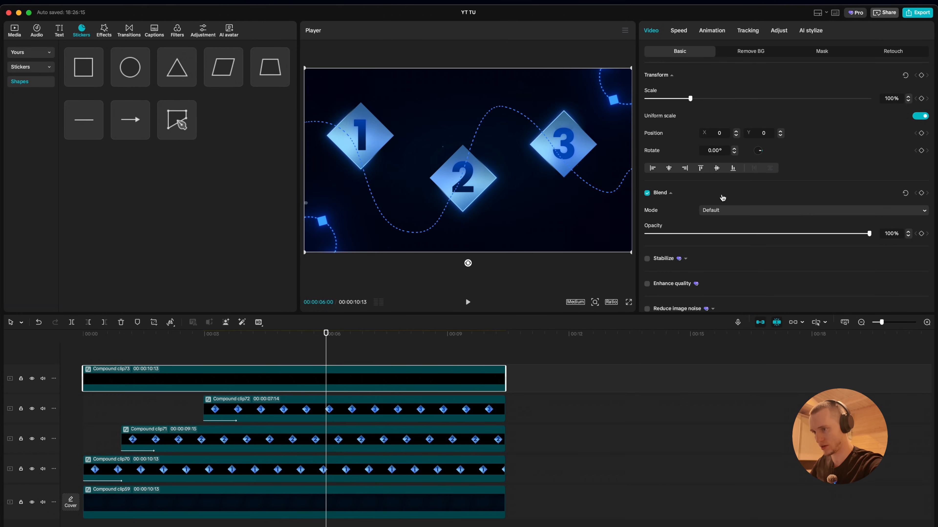
Set the dashed line clip's layer to 1 and enable a mask on it.
{"action": "scroll", "coordinate": [723, 198], "scroll_direction": "down", "scroll_amount": 5}
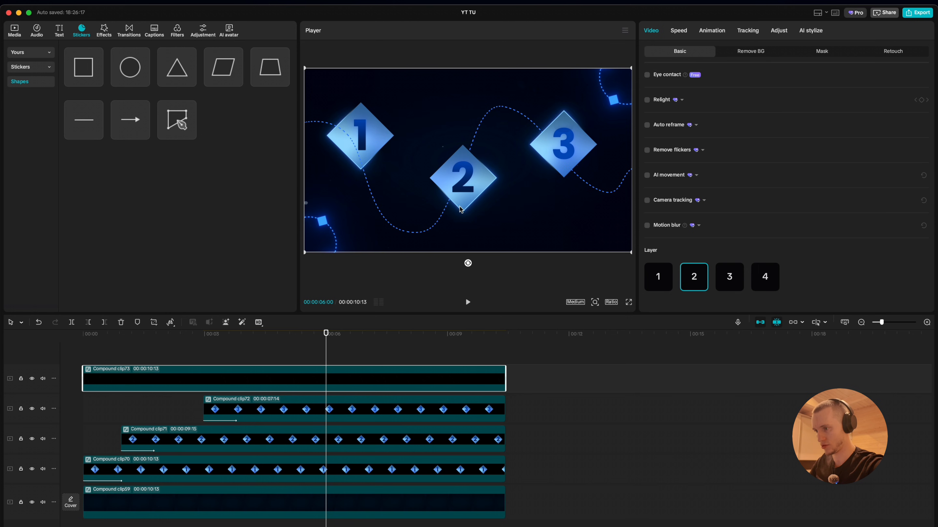
{"action": "left_click", "coordinate": [664, 281]}
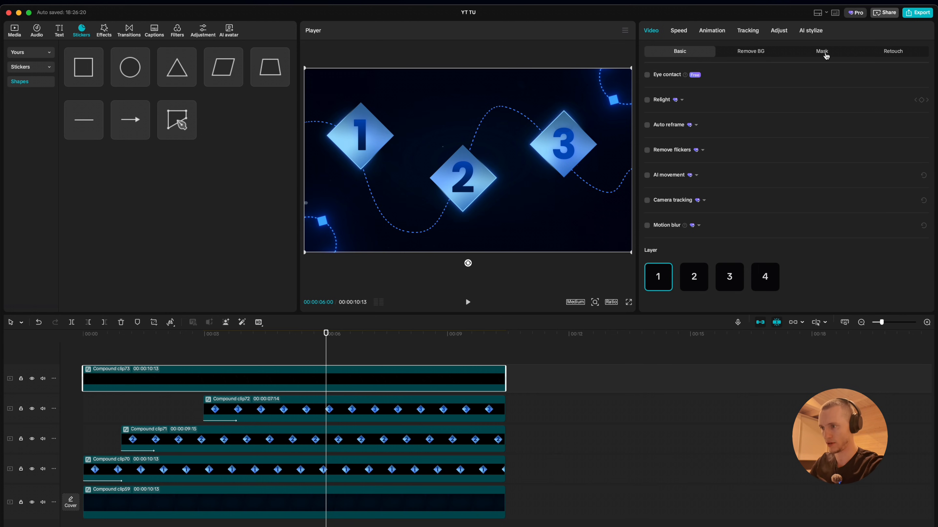
{"action": "left_click", "coordinate": [824, 53]}
{"action": "left_click", "coordinate": [664, 91]}
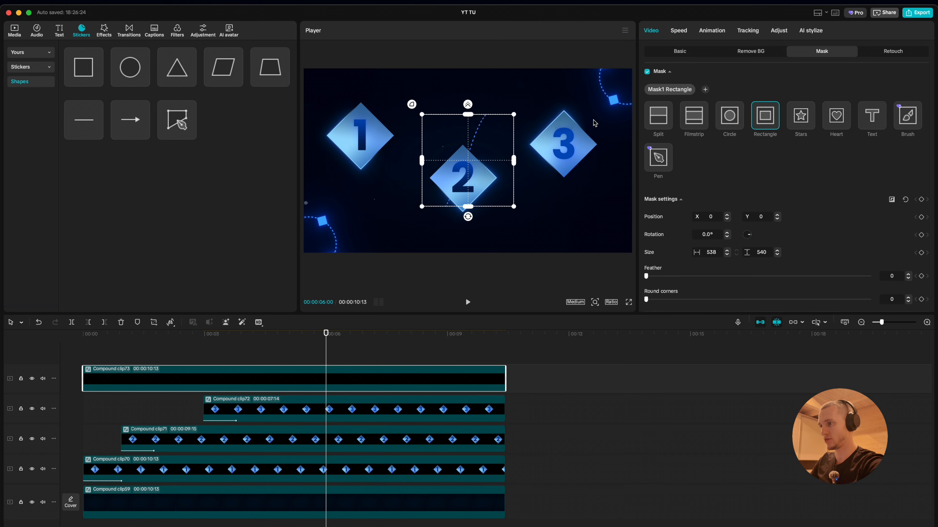
Switch the dashed line's mask to Split, rotate it to -107° and move it to the frame's left edge at X -960, Y 172.
{"action": "left_click", "coordinate": [663, 124]}
{"action": "left_click_drag", "start_coordinate": [468, 170], "coordinate": [339, 143]}
{"action": "left_click_drag", "start_coordinate": [567, 130], "coordinate": [267, 113]}
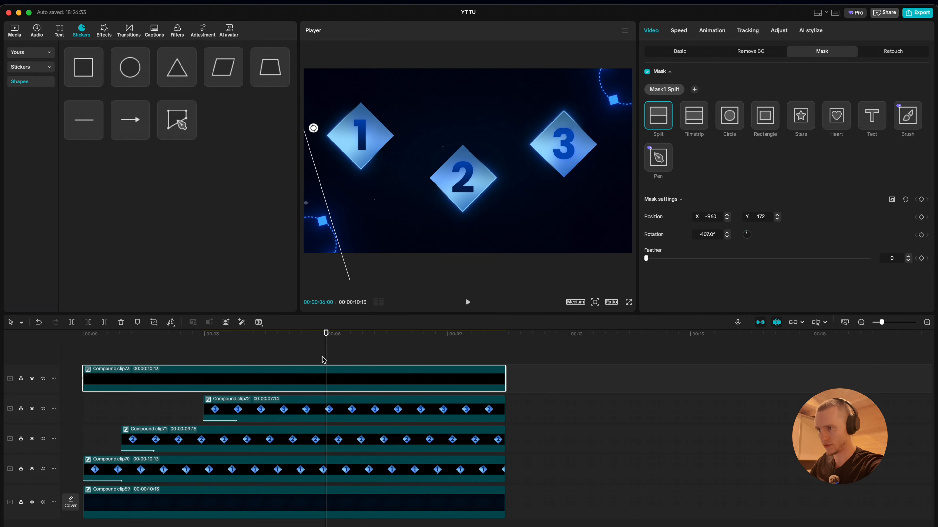
Keyframe the split mask's position at the clip's start, and at 00:00:01:00 move it onto diamond 2 at X -236, Y 403.
{"action": "left_click_drag", "start_coordinate": [325, 357], "coordinate": [87, 375]}
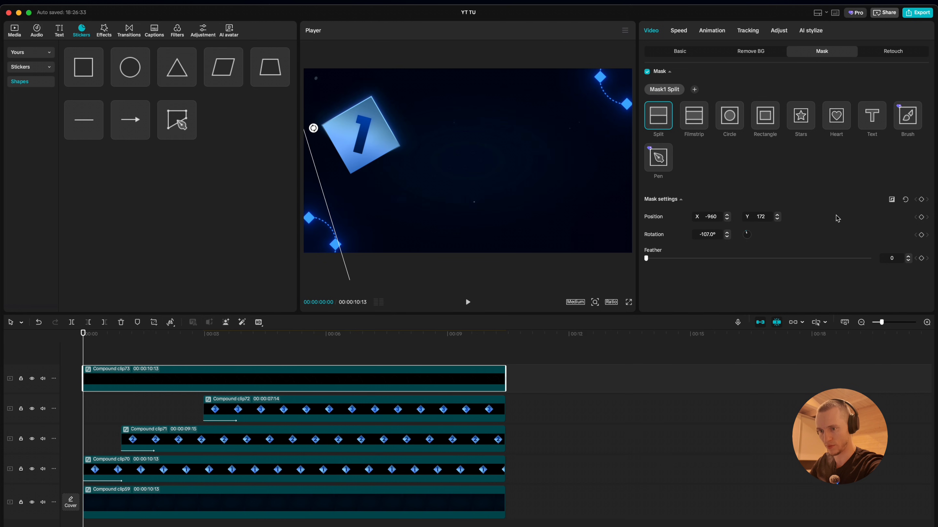
{"action": "key", "text": "shift+Right"}
{"action": "key", "text": "shift+Right"}
{"action": "key", "text": "shift+Right"}
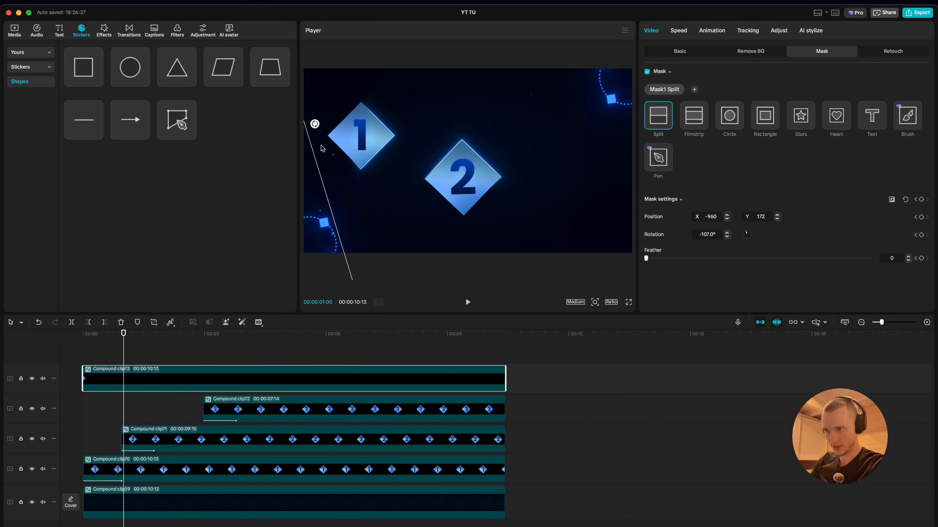
{"action": "left_click_drag", "start_coordinate": [317, 159], "coordinate": [370, 138]}
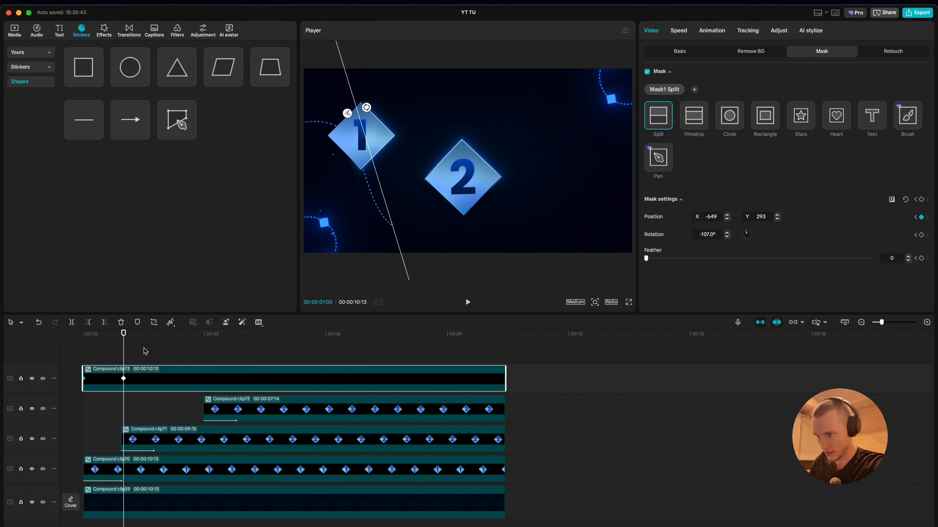
{"action": "mouse_move", "coordinate": [124, 351]}
{"action": "left_mouse_down"}
{"action": "mouse_move", "coordinate": [113, 353]}
{"action": "mouse_move", "coordinate": [135, 353]}
{"action": "mouse_move", "coordinate": [92, 355]}
{"action": "mouse_move", "coordinate": [125, 359]}
{"action": "left_mouse_up"}
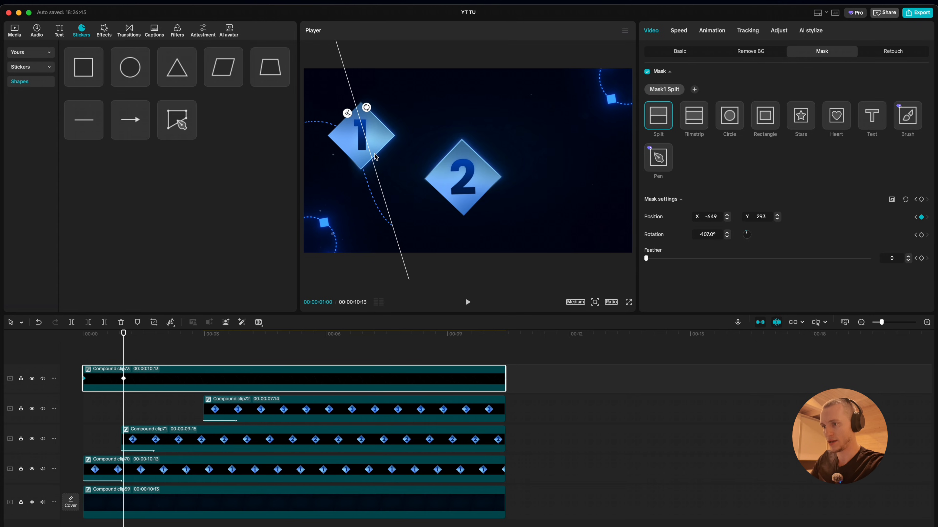
{"action": "left_click_drag", "start_coordinate": [374, 152], "coordinate": [444, 133]}
At 00:00:02:29, where diamond 3 appears, move the split mask onto diamond 3 at X 362, Y 501.
{"action": "left_click_drag", "start_coordinate": [122, 353], "coordinate": [203, 351]}
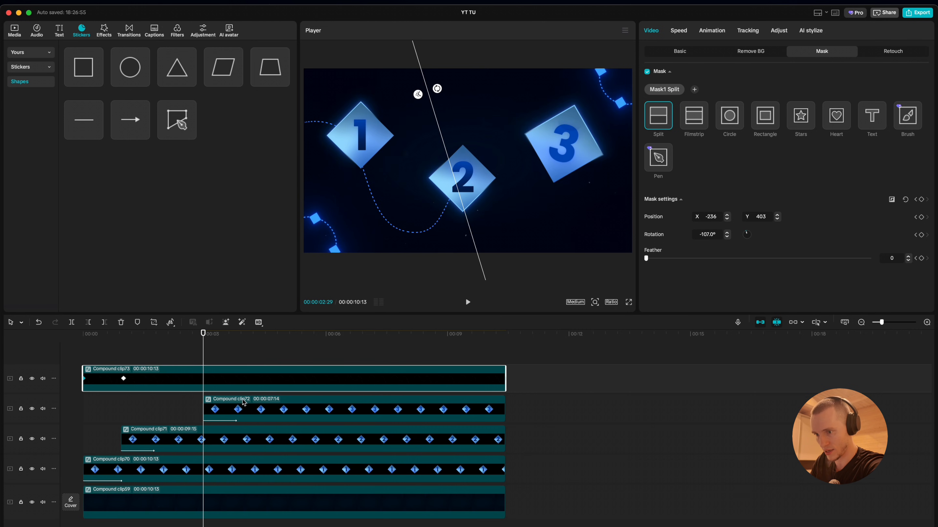
{"action": "left_click", "coordinate": [214, 417]}
{"action": "left_click", "coordinate": [211, 380]}
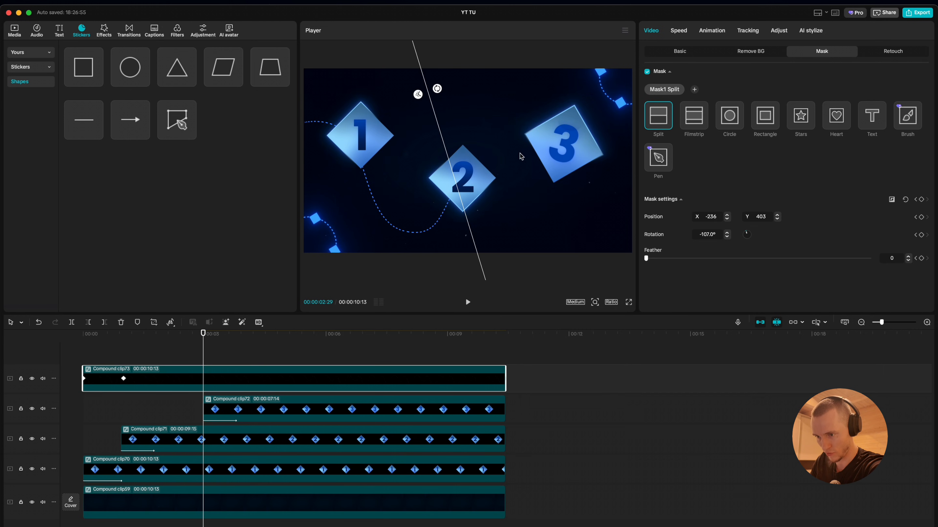
{"action": "left_click_drag", "start_coordinate": [442, 134], "coordinate": [543, 117]}
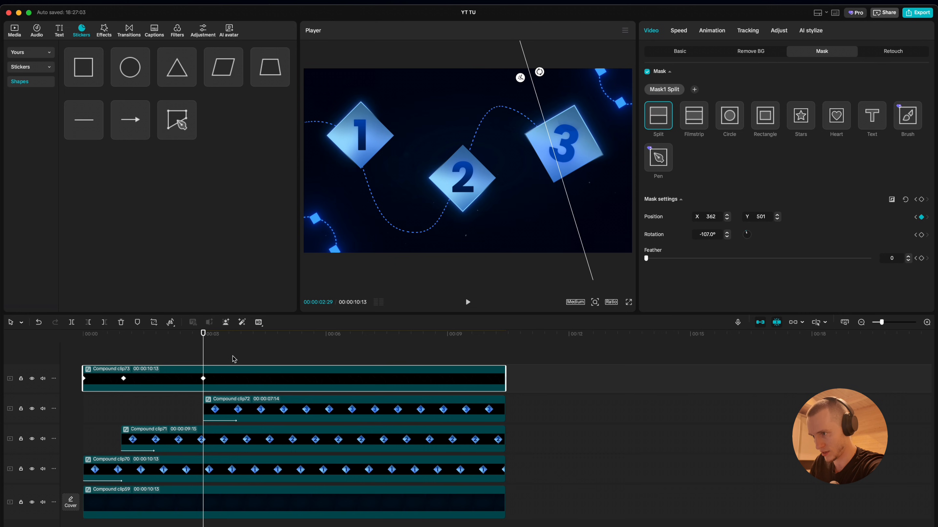
Play the animation from the start to check how the dashed line is revealed.
{"action": "left_click", "coordinate": [82, 353]}
{"action": "key", "text": "space"}
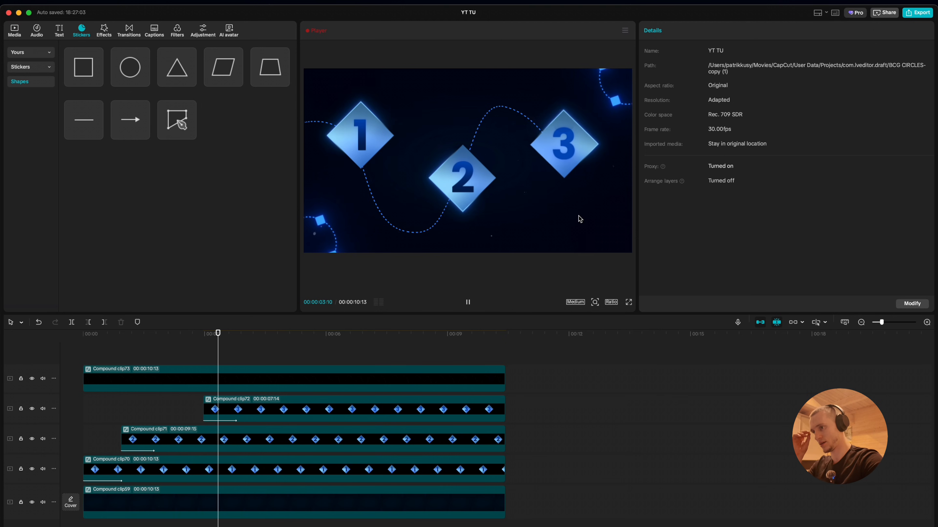
{"action": "key", "text": "space"}
{"action": "right_click", "coordinate": [454, 344]}
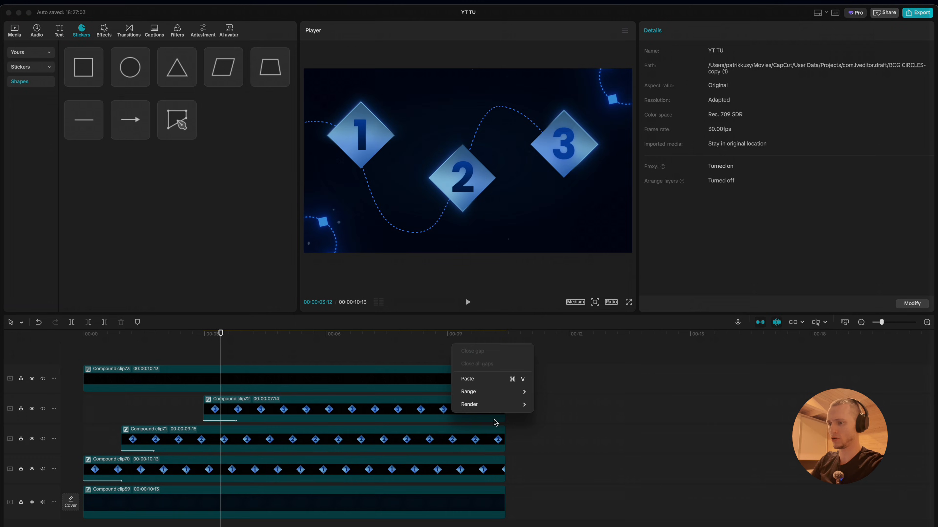
At 00:00:04:13, move the split mask past the frame's right edge to X 960, Y 540.
{"action": "left_click", "coordinate": [278, 347]}
{"action": "left_click_drag", "start_coordinate": [278, 348], "coordinate": [263, 362]}
{"action": "left_click", "coordinate": [277, 383]}
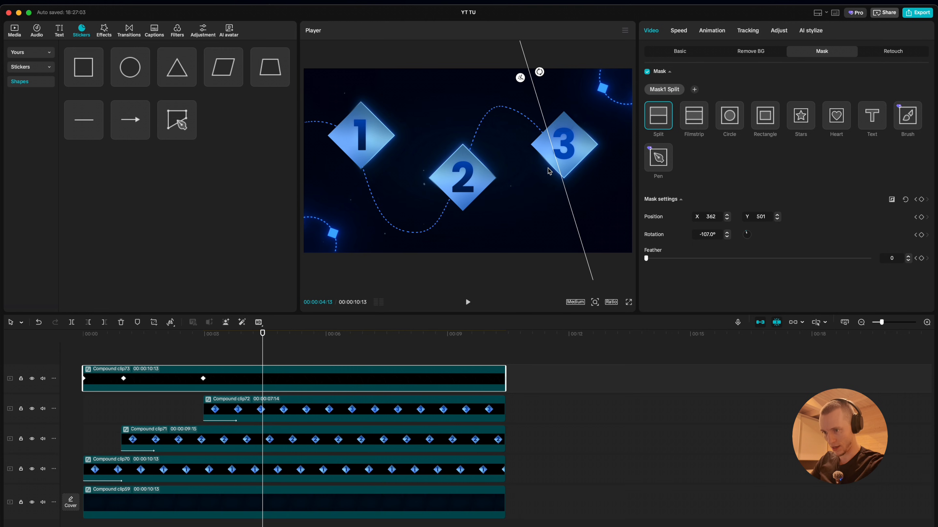
{"action": "left_click_drag", "start_coordinate": [552, 141], "coordinate": [664, 94]}
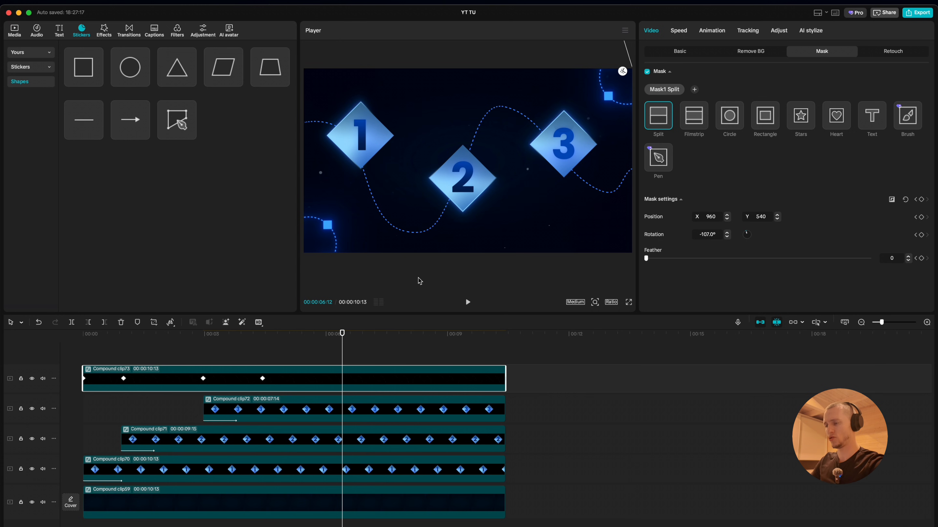
Render the timeline for preview playback.
{"action": "right_click", "coordinate": [383, 345]}
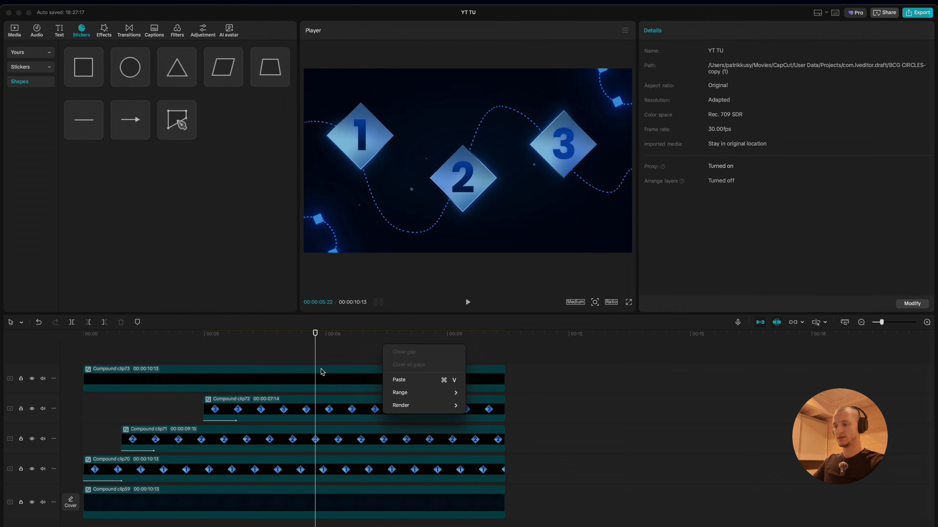
{"action": "mouse_move", "coordinate": [438, 410]}
{"action": "left_click", "coordinate": [497, 416]}
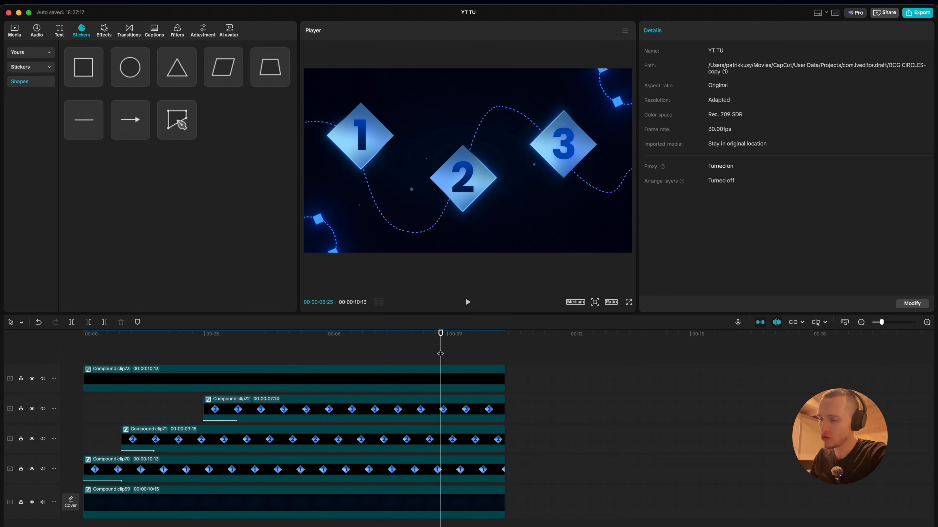
Play the rendered animation full screen from the start.
{"action": "left_click_drag", "start_coordinate": [440, 353], "coordinate": [82, 371]}
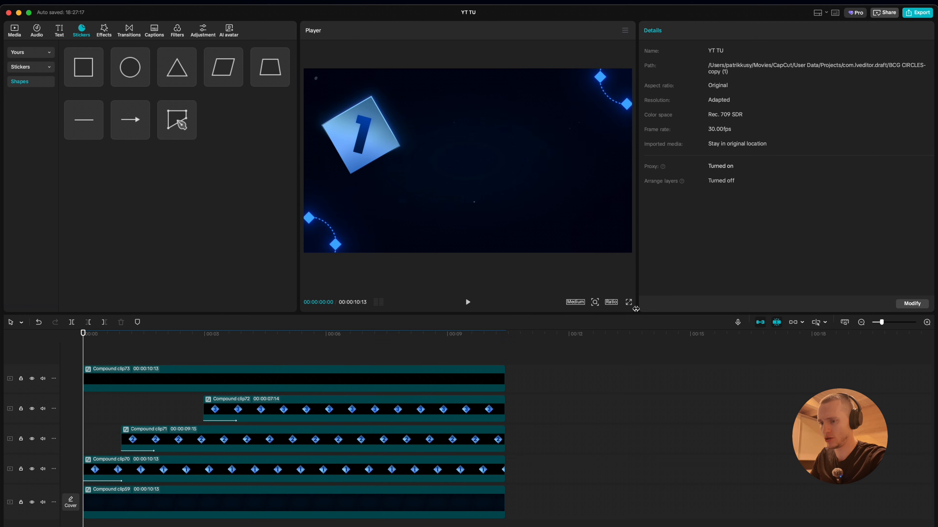
{"action": "left_click", "coordinate": [628, 303]}
{"action": "key", "text": "space"}
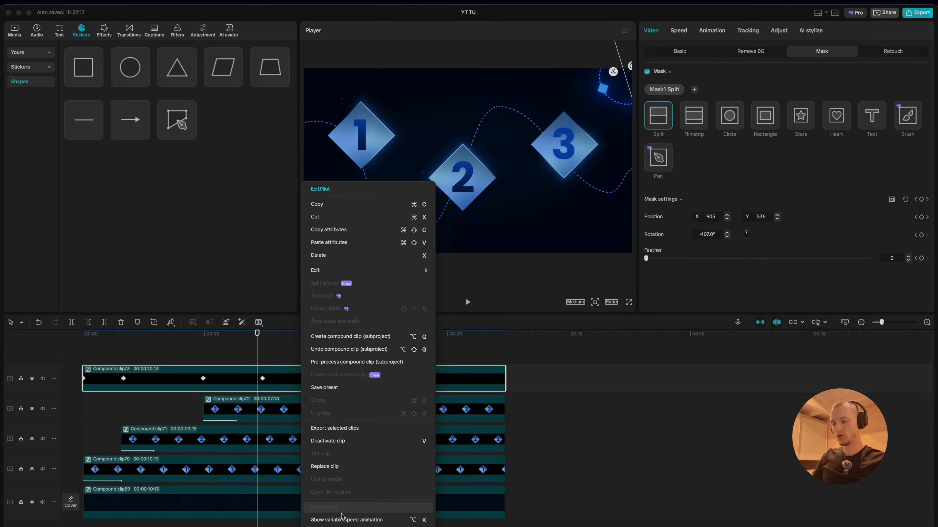
Show the dashed line clip's variable speed animation and apply the ease-in-and-out curve to the mask's Position X keyframes.
{"action": "left_click", "coordinate": [344, 519]}
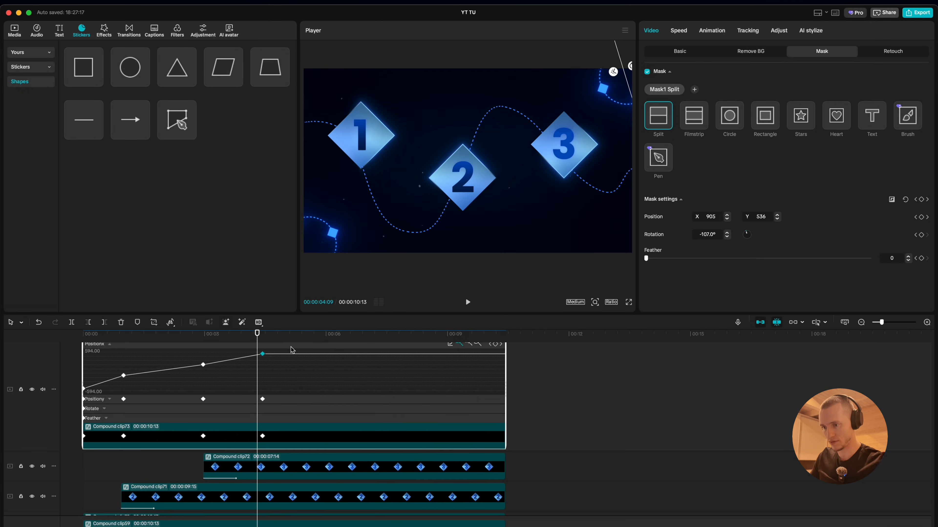
{"action": "scroll", "coordinate": [292, 350], "scroll_direction": "up", "scroll_amount": 2}
{"action": "left_click", "coordinate": [479, 380]}
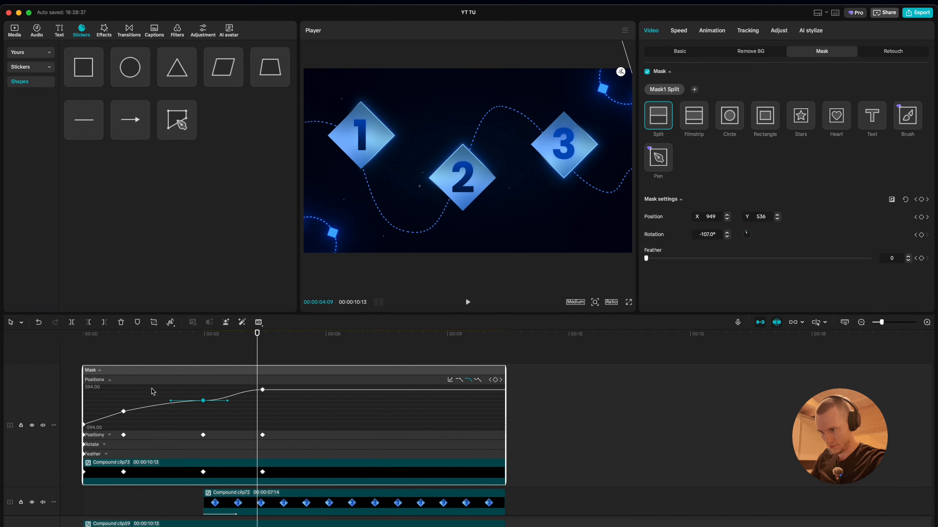
{"action": "left_click", "coordinate": [123, 412]}
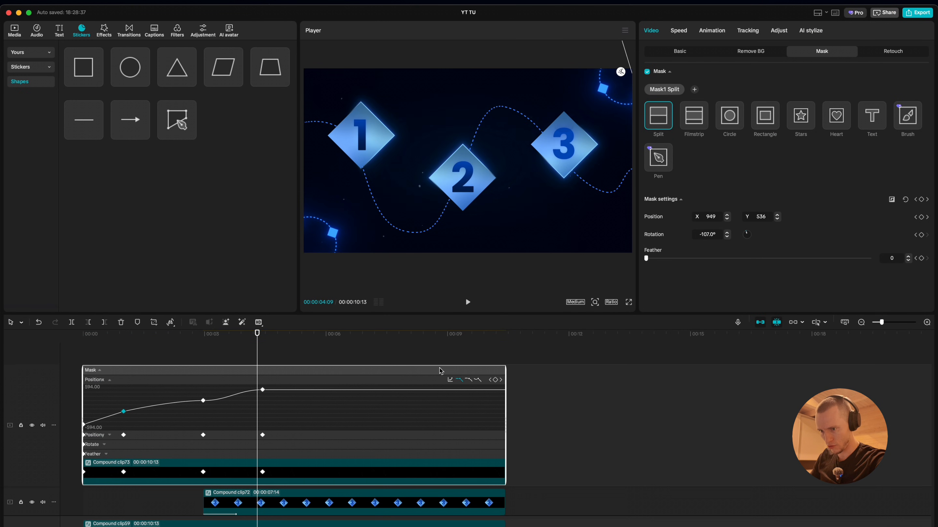
{"action": "left_click", "coordinate": [475, 380]}
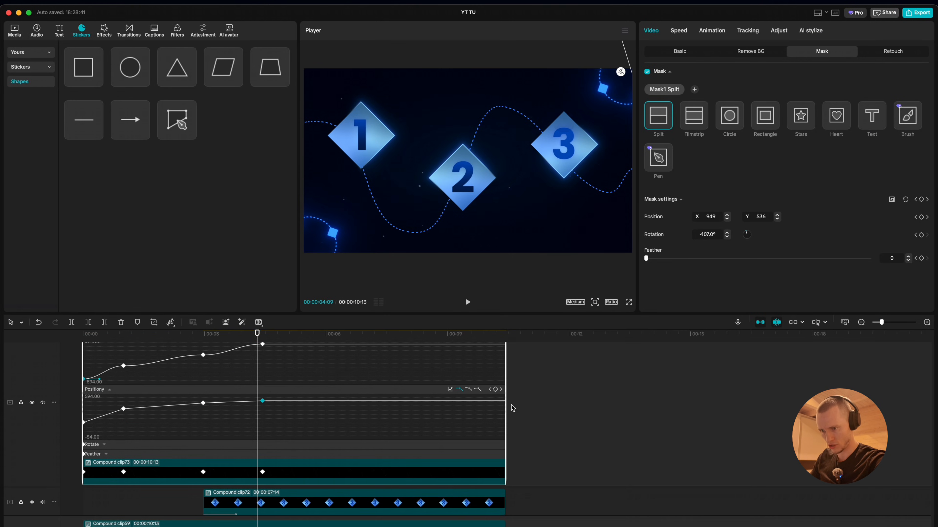
Apply the same smooth ease-in-and-out curve to the mask's Position Y keyframes.
{"action": "left_click", "coordinate": [474, 390]}
{"action": "left_click_drag", "start_coordinate": [234, 424], "coordinate": [178, 385]}
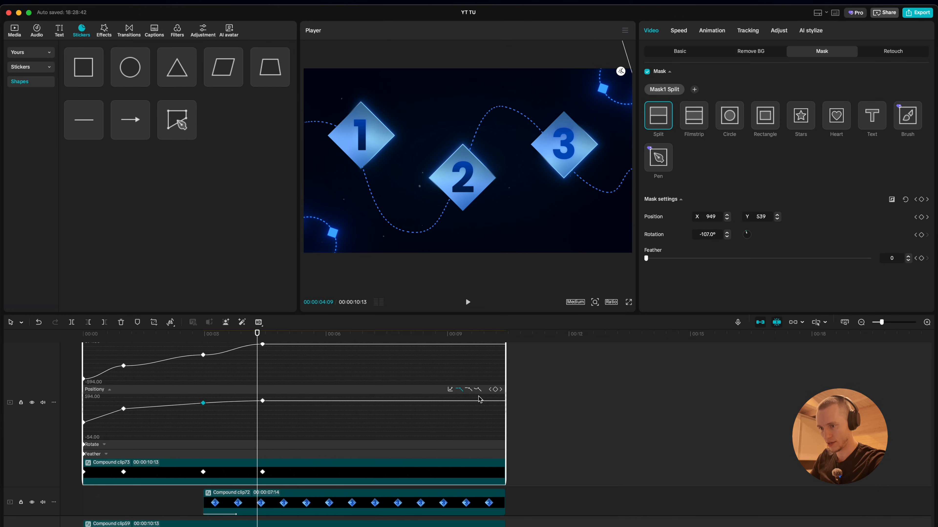
{"action": "left_click", "coordinate": [469, 390]}
{"action": "left_click_drag", "start_coordinate": [139, 428], "coordinate": [116, 400]}
{"action": "left_click", "coordinate": [471, 390]}
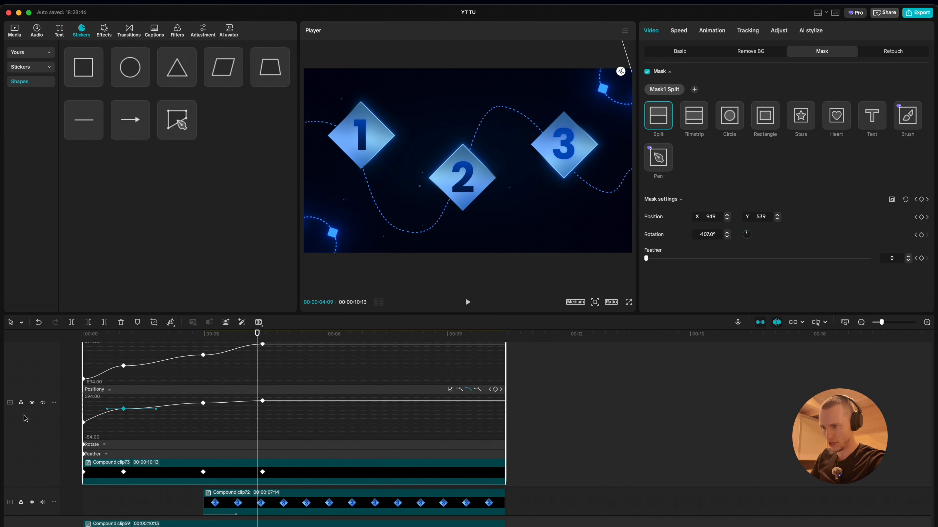
{"action": "left_click", "coordinate": [469, 391]}
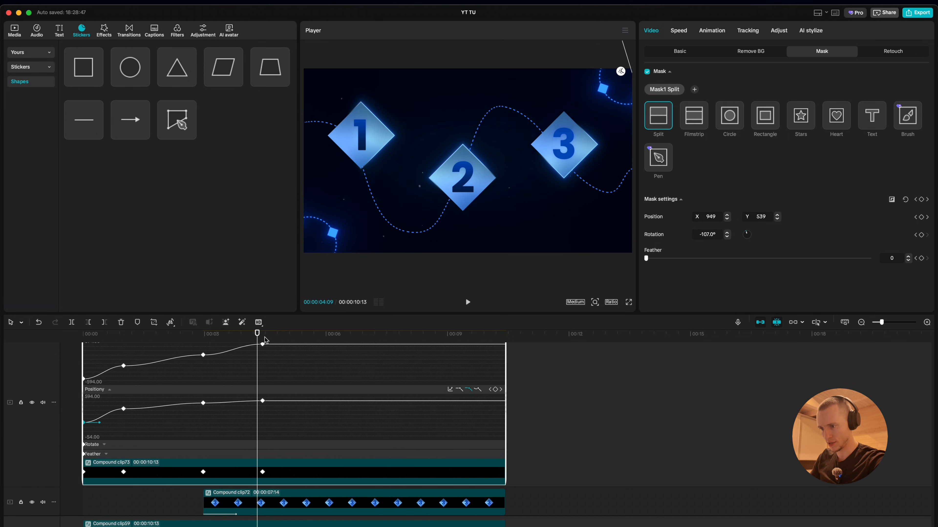
Replay the animation from the start to check the eased line reveal, and view the frame at 00:00:04:20.
{"action": "left_click_drag", "start_coordinate": [260, 334], "coordinate": [80, 335]}
{"action": "key", "text": "space"}
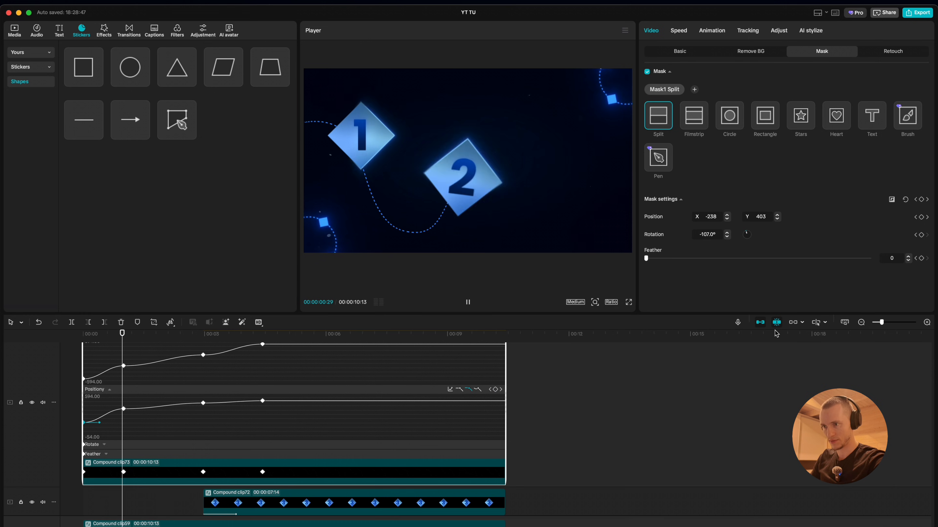
{"action": "scroll", "coordinate": [349, 419], "scroll_direction": "up", "scroll_amount": 3}
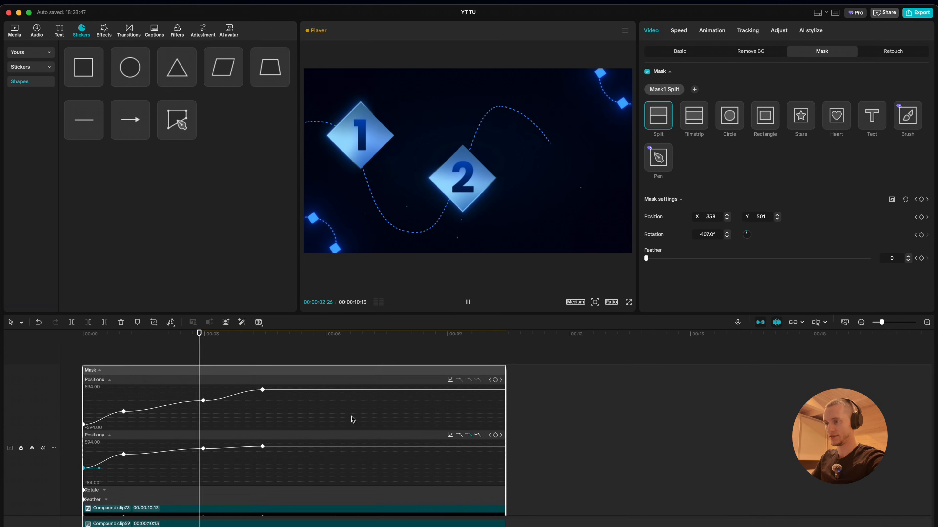
{"action": "key", "text": "space"}
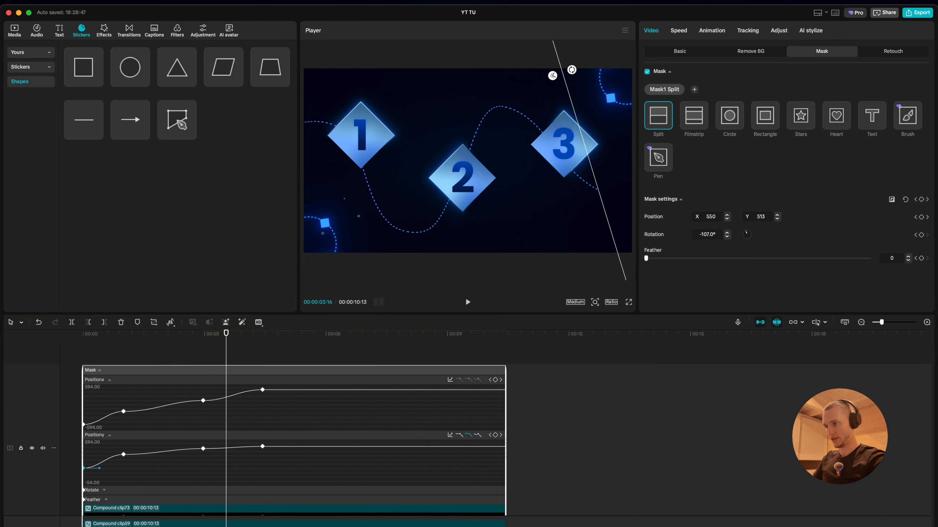
{"action": "left_click", "coordinate": [272, 348]}
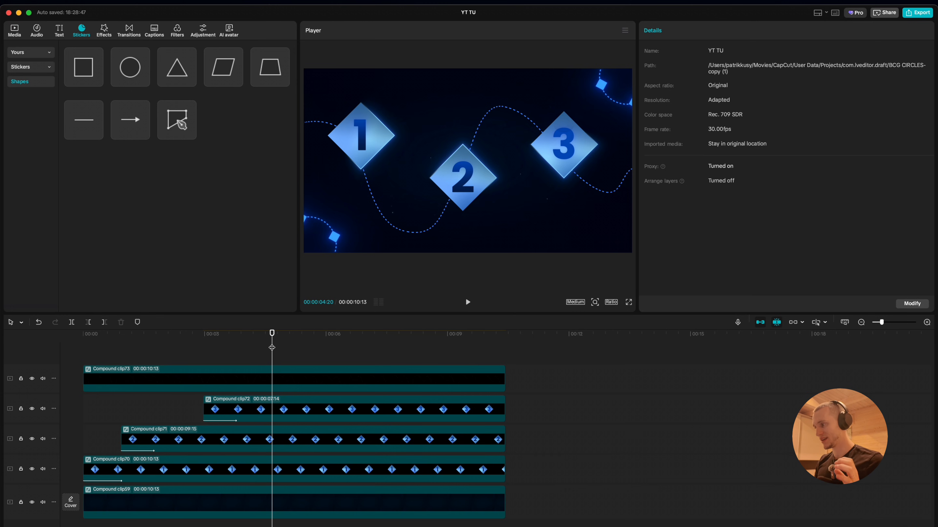